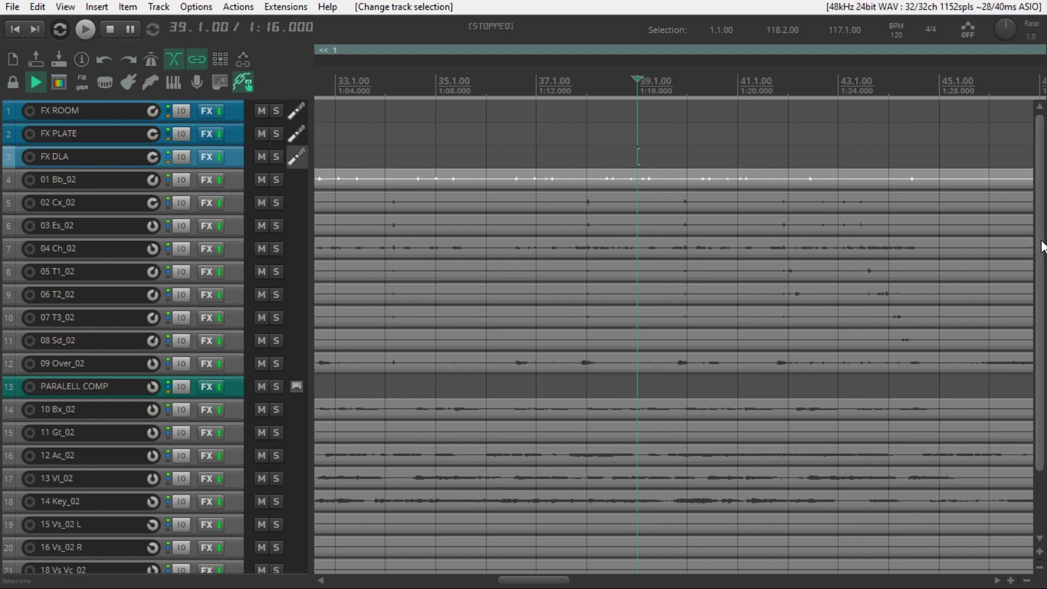
Review the full track list and play the mix from the start of the project
scroll(1042, 245, "down", 3)
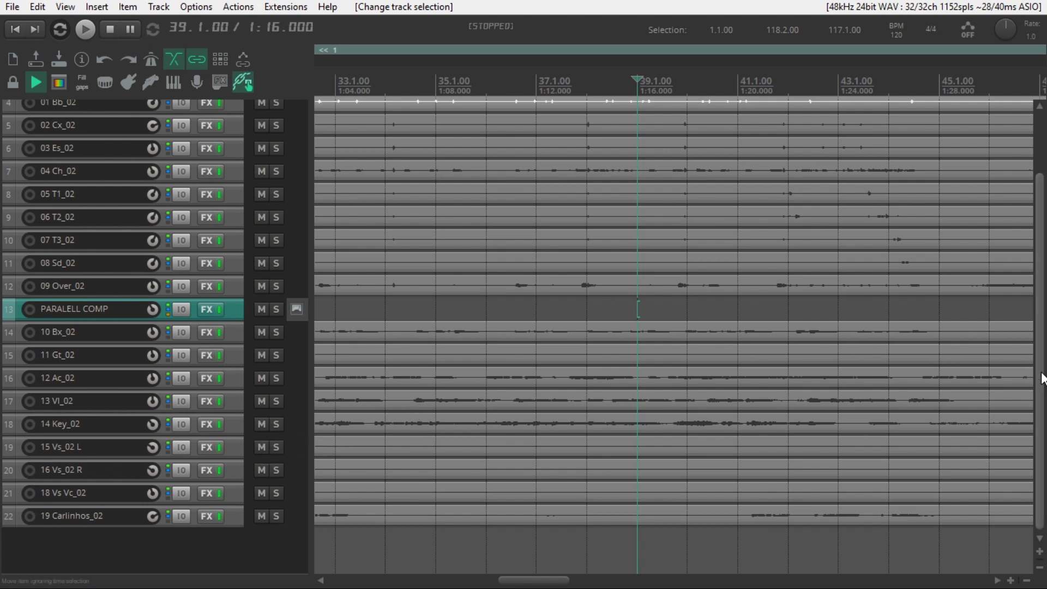
scroll(1042, 373, "up", 3)
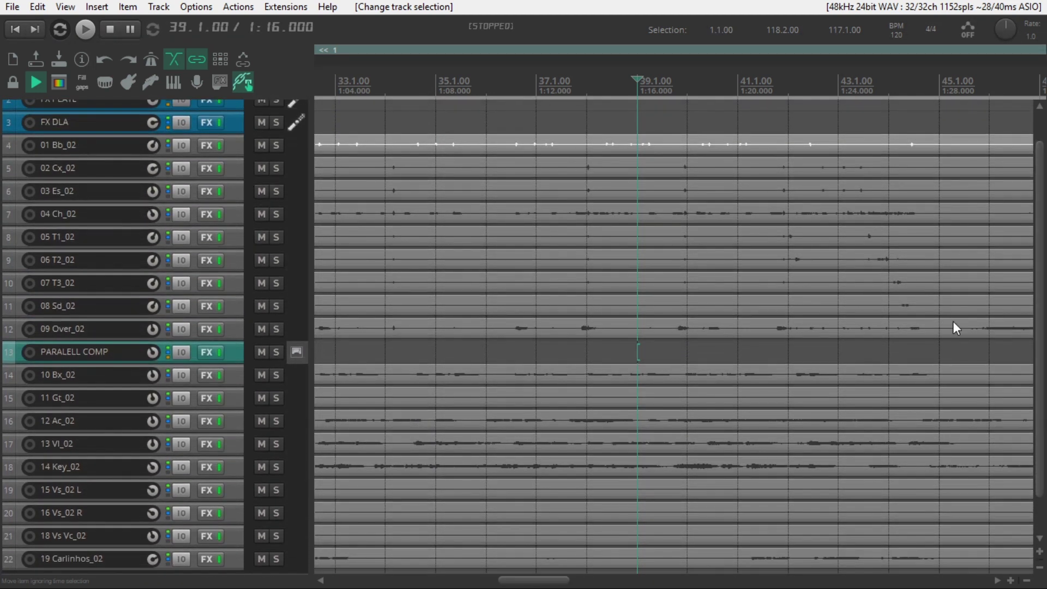
scroll(692, 353, "down", 3)
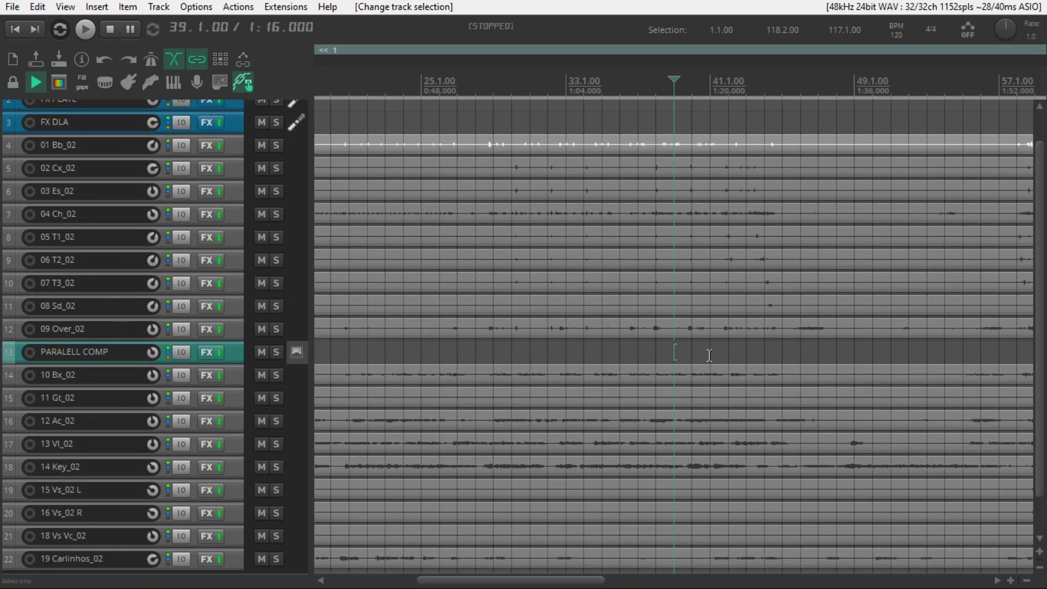
left_click(459, 47)
scroll(546, 124, "down", 5)
scroll(546, 124, "up", 8)
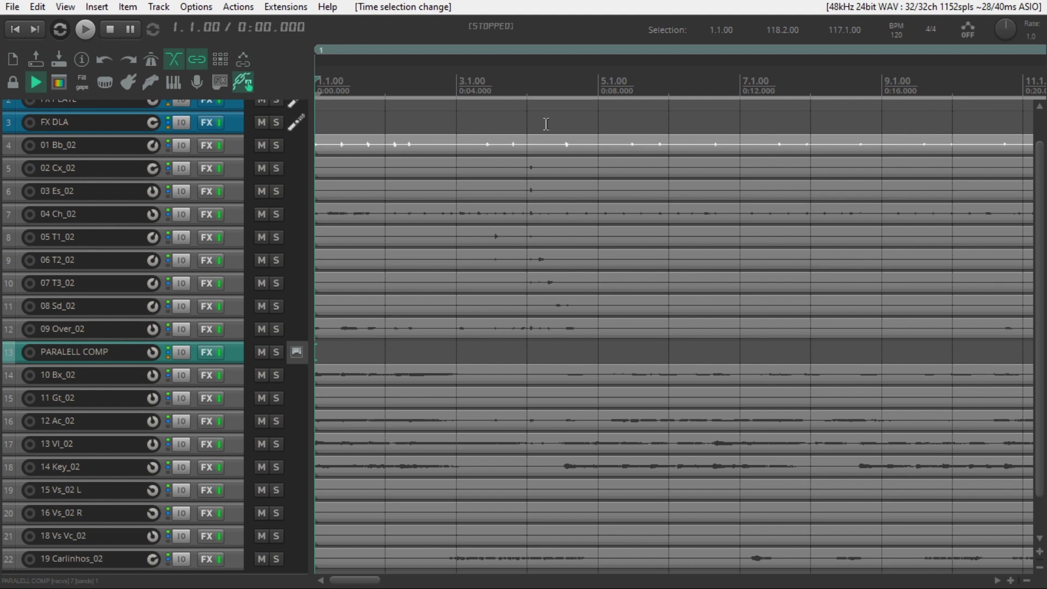
key("space")
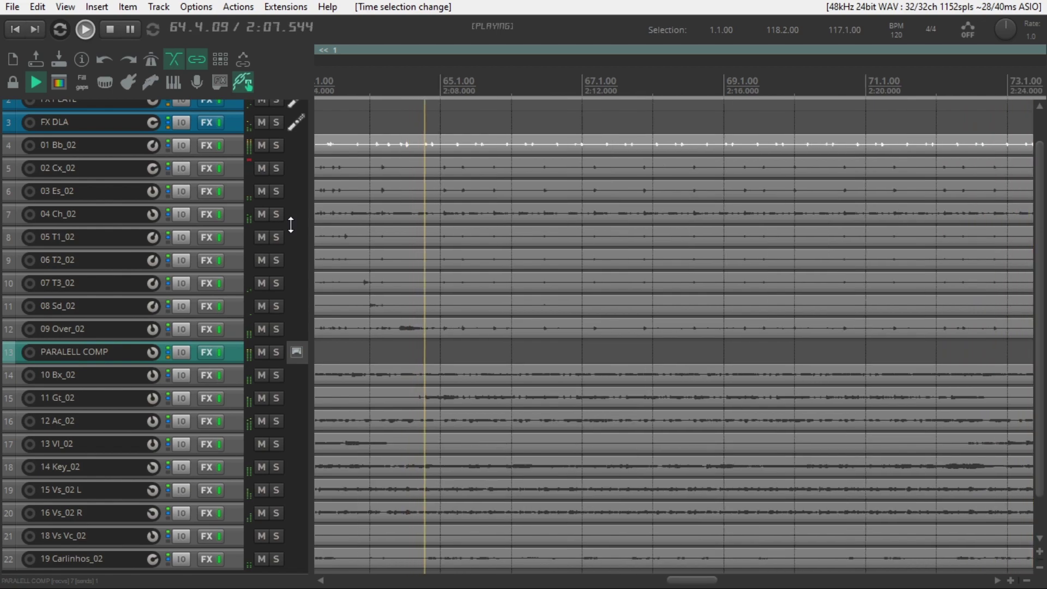
Show the mixer and inspect the master's PAZ-Analyzer, L2 Stereo and Loudness Meter effects, clearing the peak indicator of 02 Cx_02
key("ctrl+m")
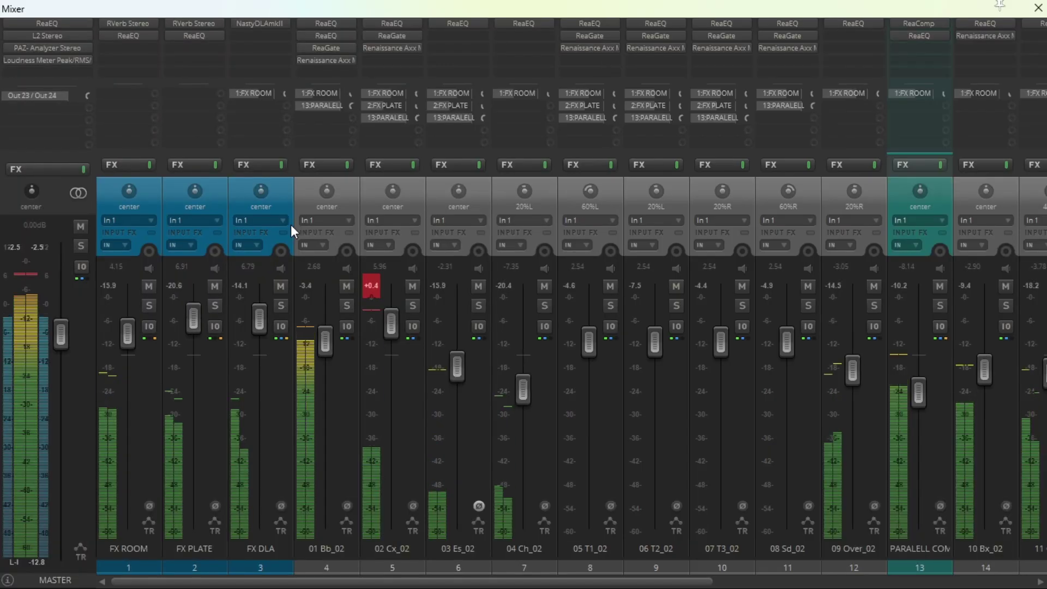
left_click(49, 49)
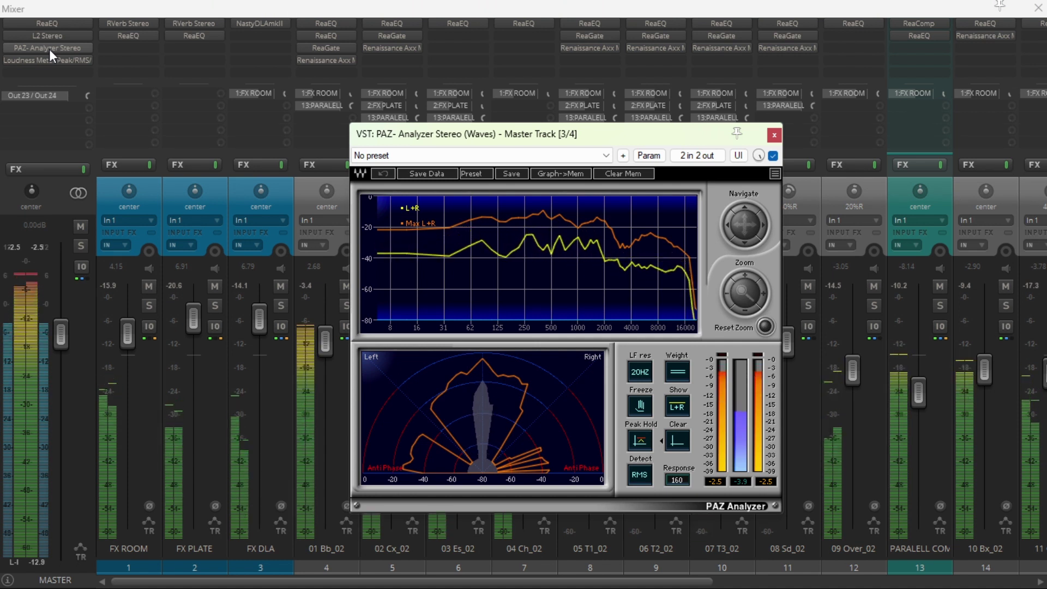
left_click(48, 47)
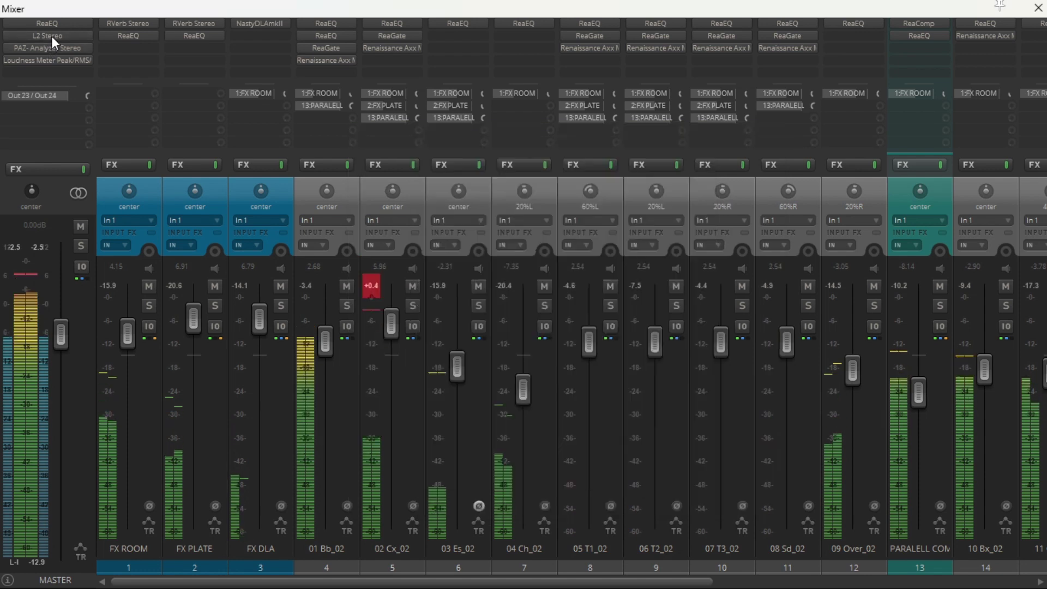
left_click(51, 36)
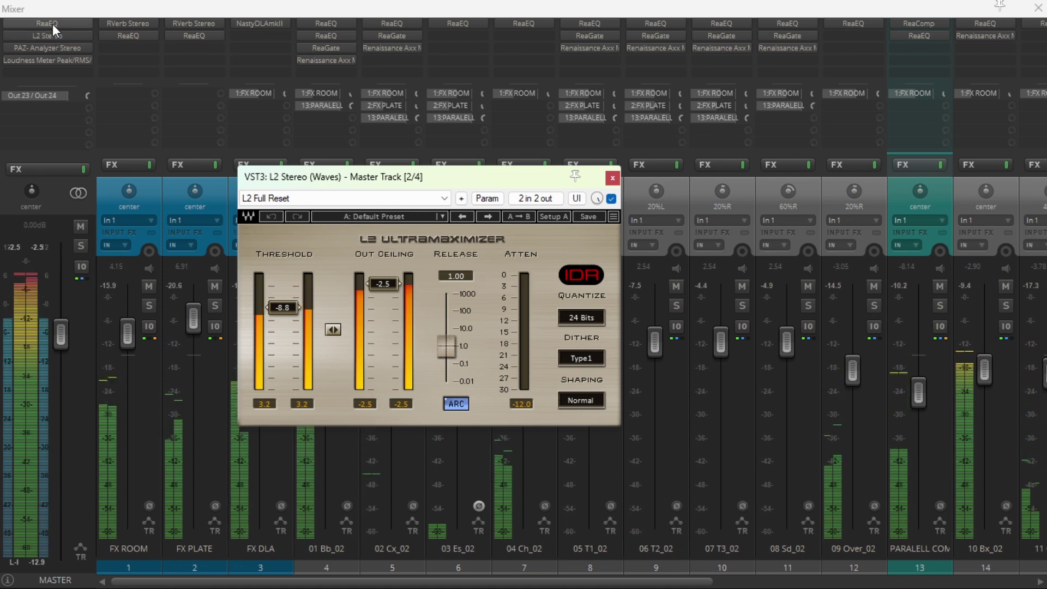
left_click(44, 61)
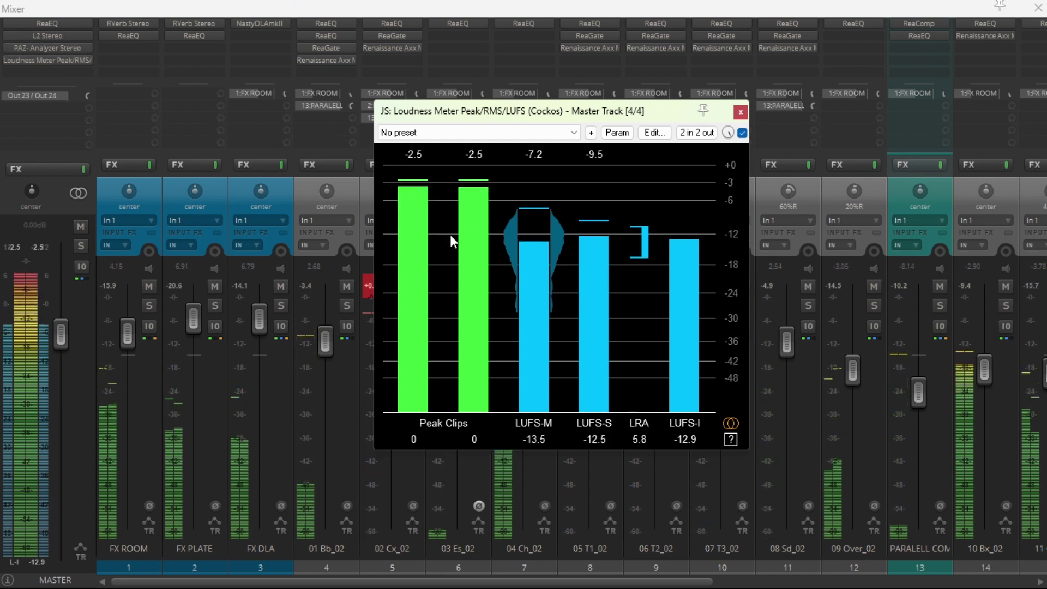
left_click(365, 282)
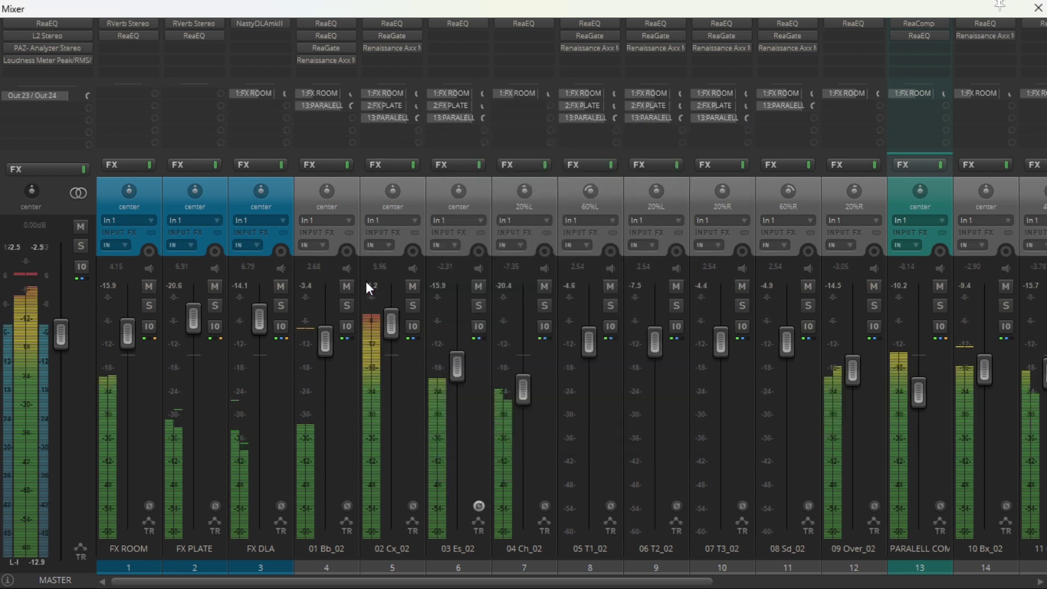
mouse_move(397, 340)
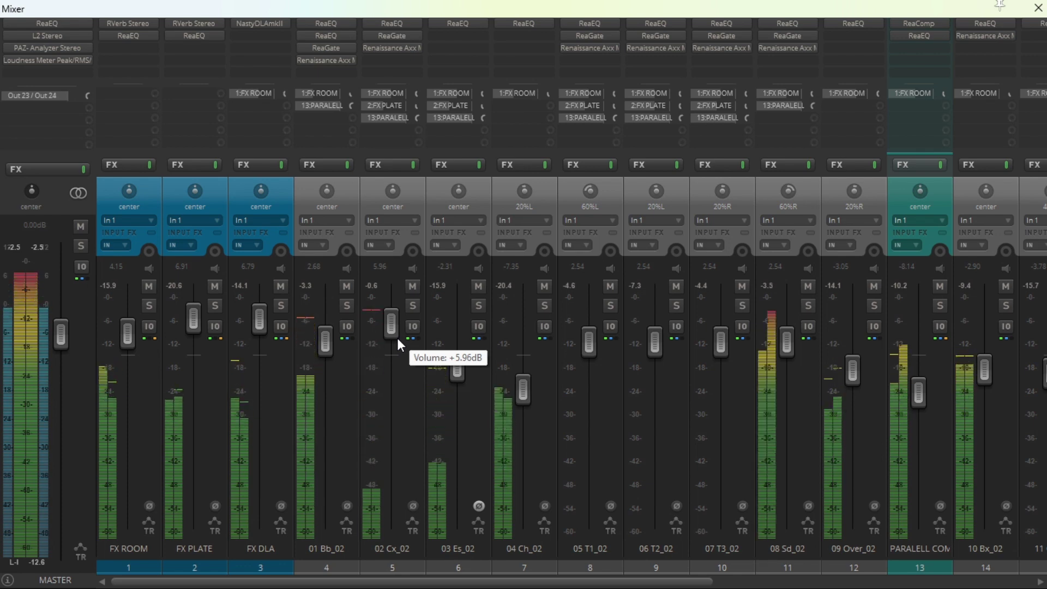
Close the mixer and the Loudness Meter, PAZ-Analyzer and L2 Stereo windows of the master track
key("ctrl+m")
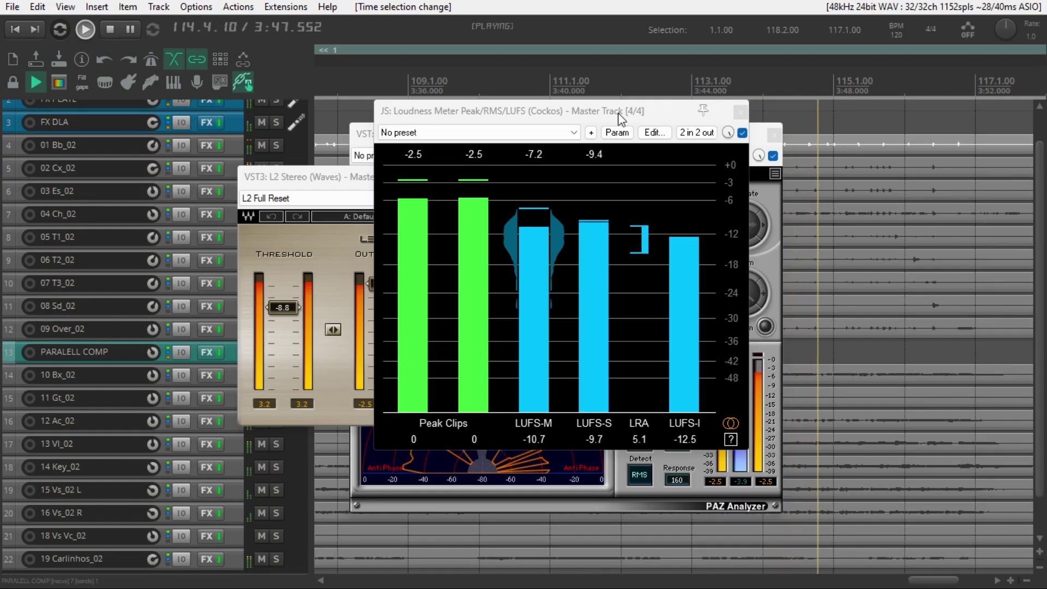
left_click(743, 111)
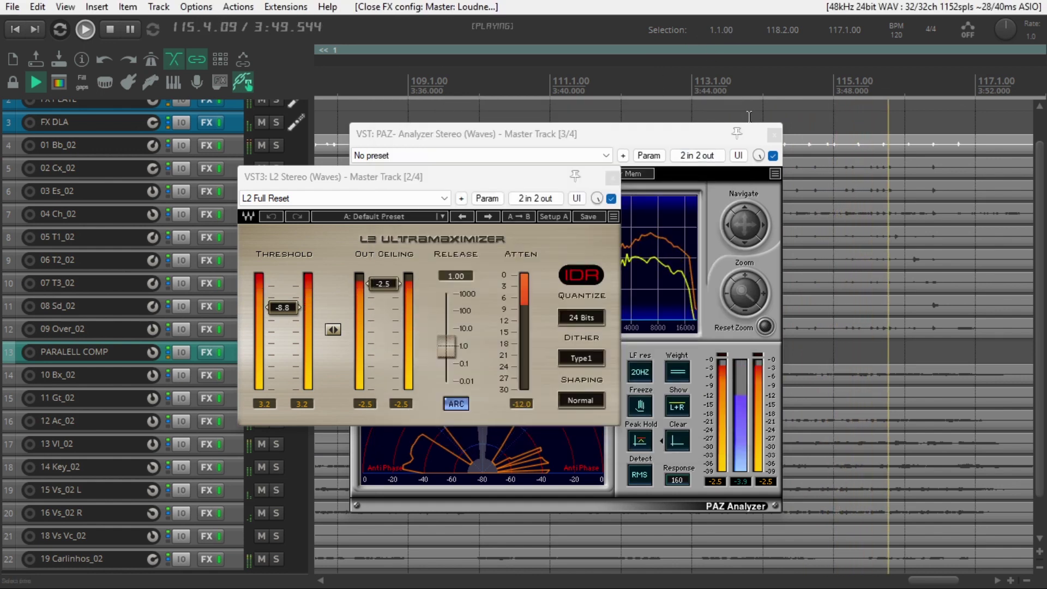
left_click(775, 136)
left_click(612, 177)
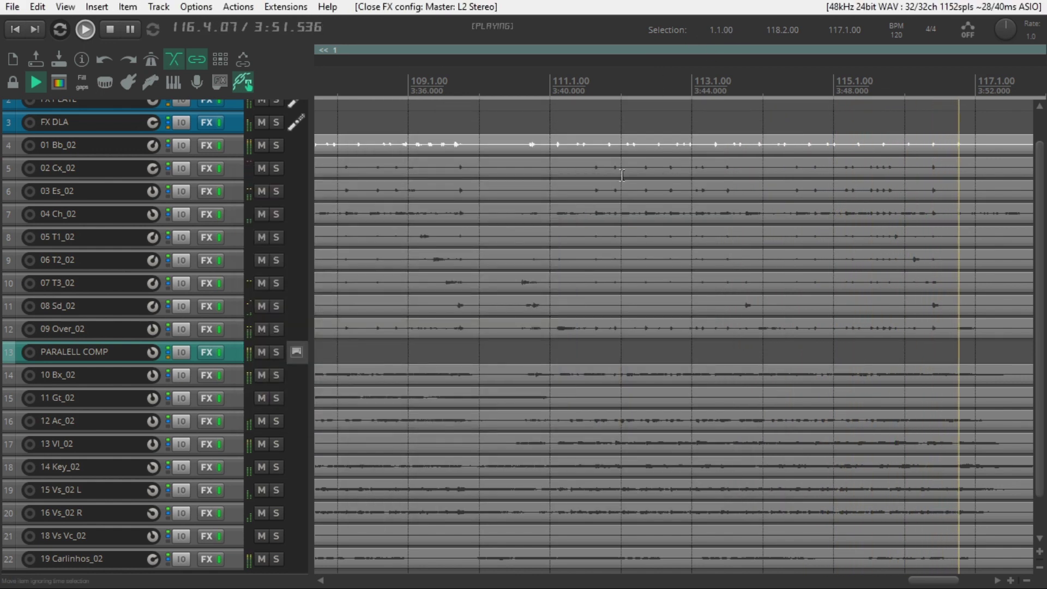
Fit the whole song in the arrangement and enlarge the height of track 01 Bb_02
scroll(741, 174, "down", 3)
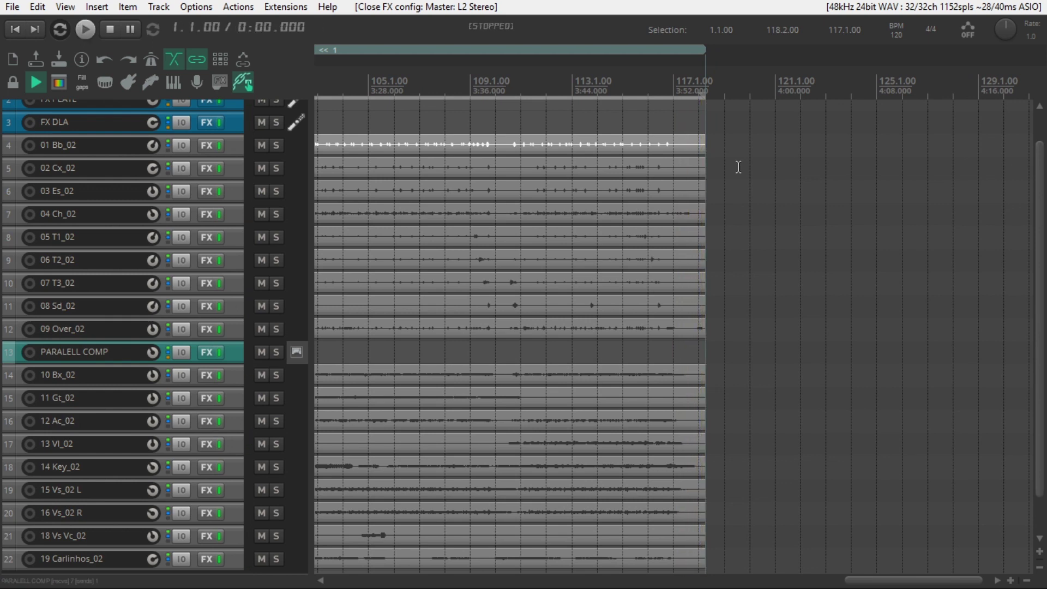
scroll(739, 166, "down", 5)
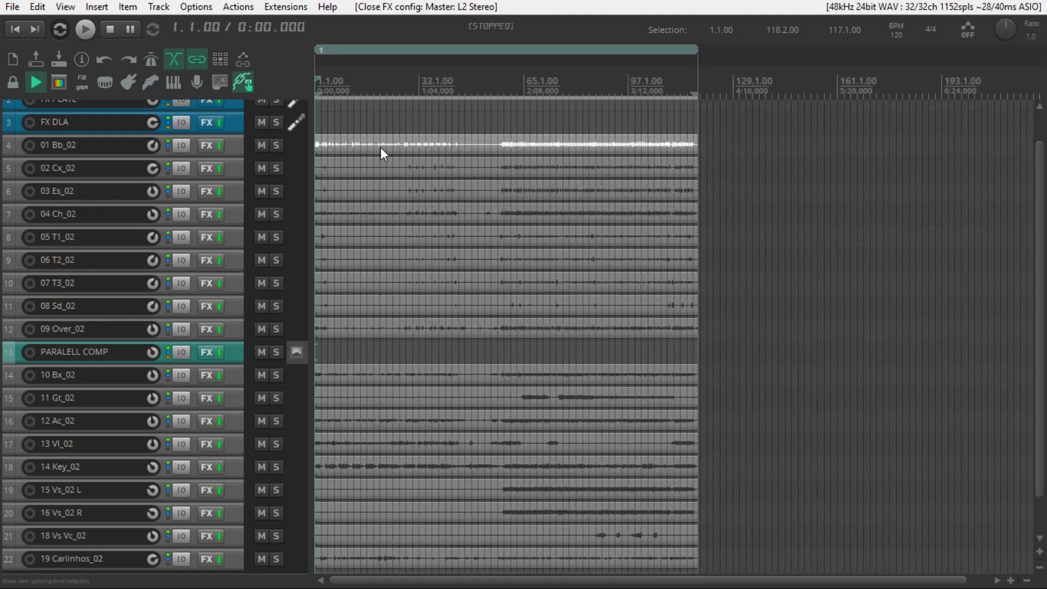
left_click(292, 141)
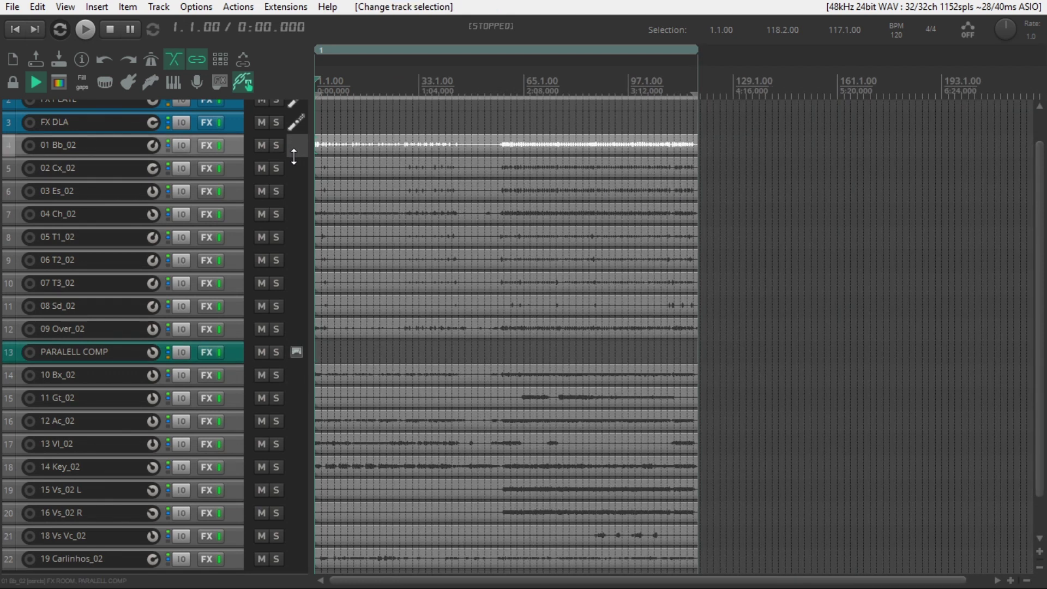
left_click_drag(295, 164, 296, 206)
left_click(296, 152)
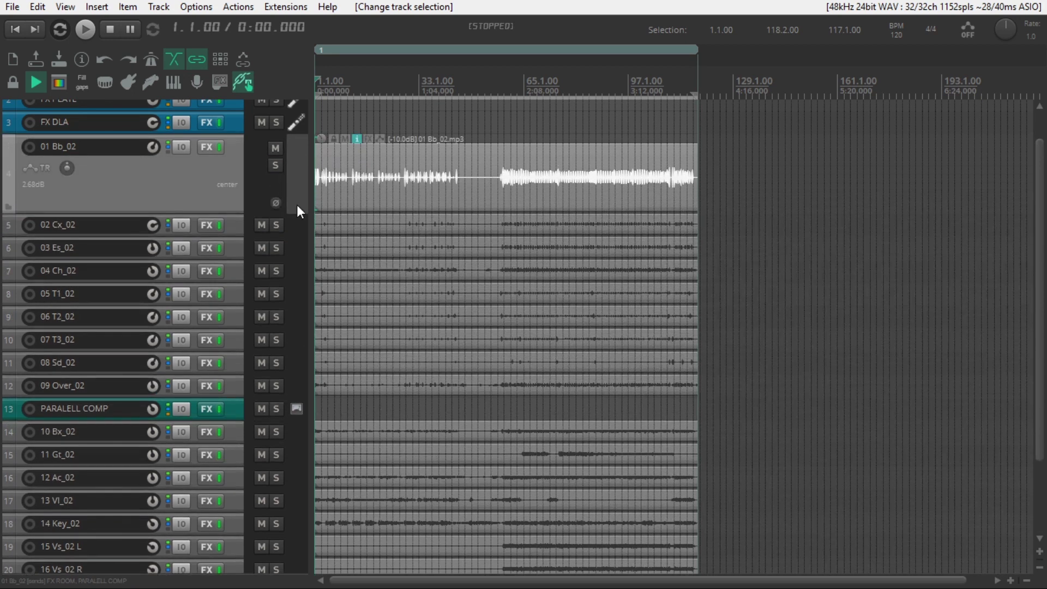
Solo track 01 Bb_02, listen to it briefly from bar 61 and stop playback
left_click(276, 165)
scroll(578, 136, "up", 4)
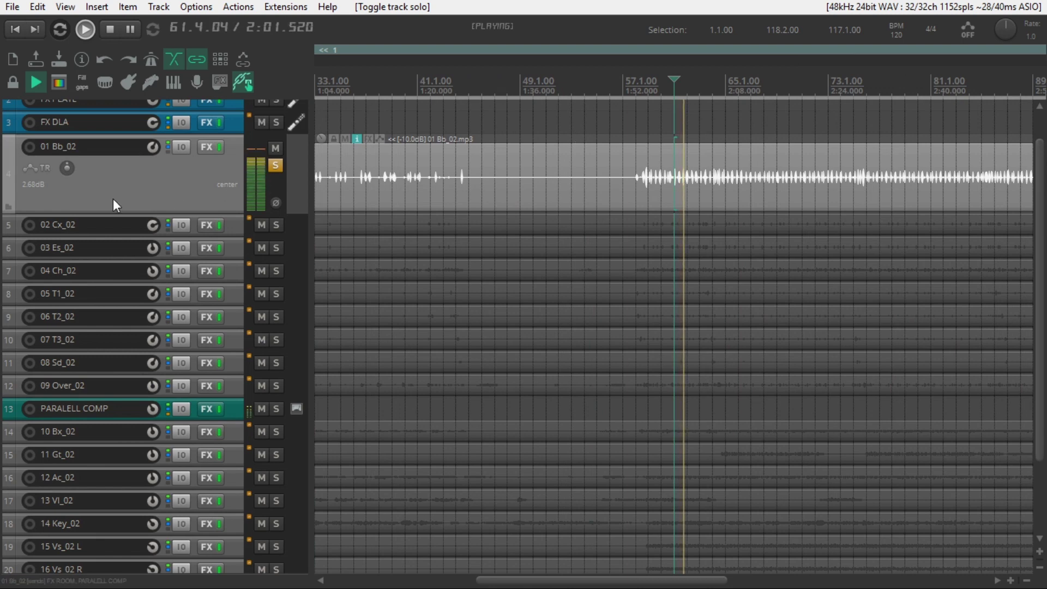
key("space")
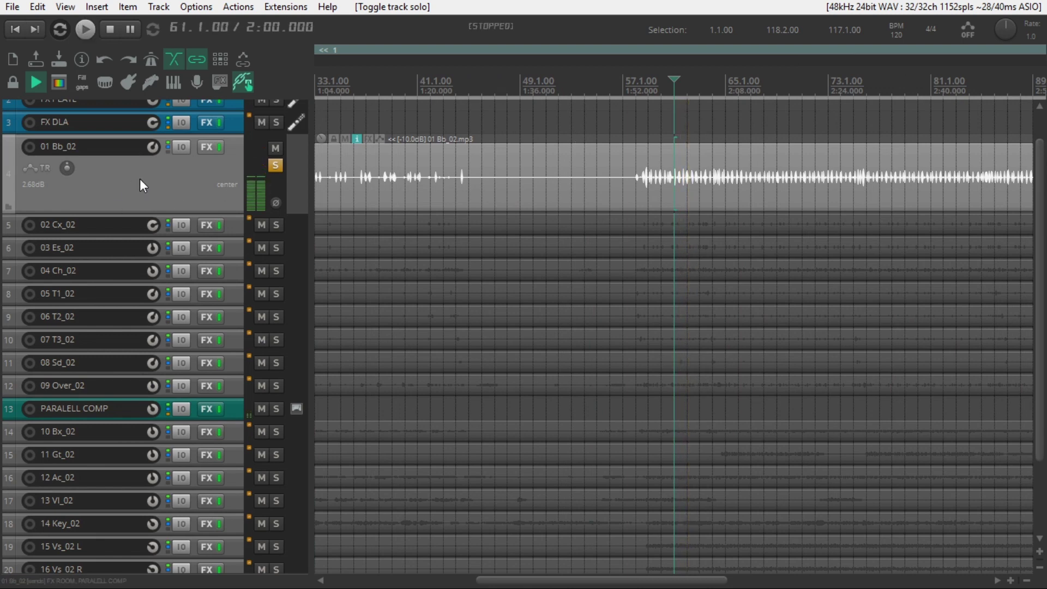
Examine the effects chain of track 01 Bb_02, comparing the band curves of its two ReaEQ instances
left_click(205, 148)
left_click(87, 49)
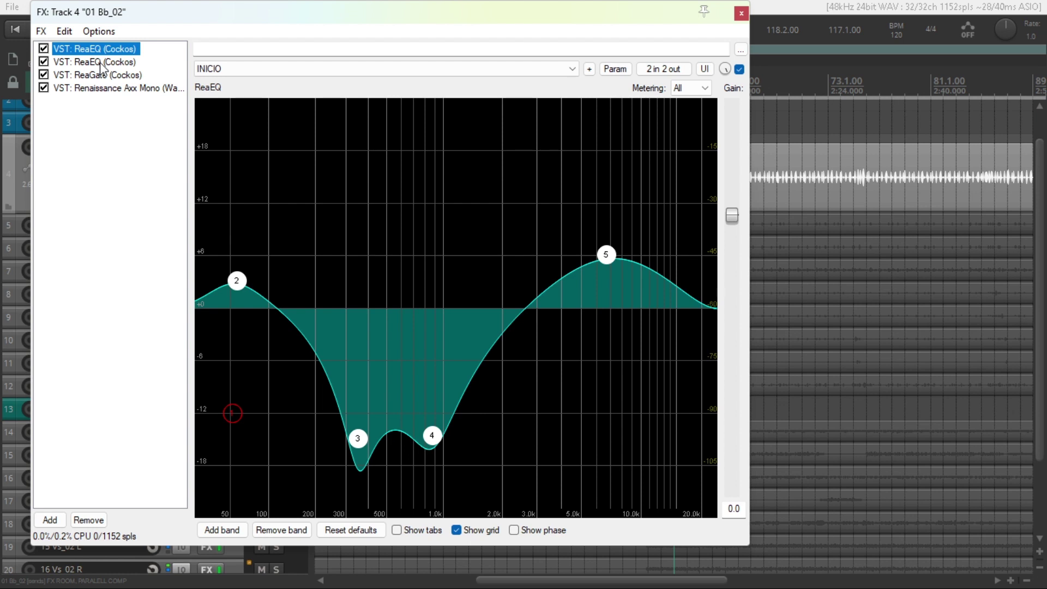
left_click(103, 48)
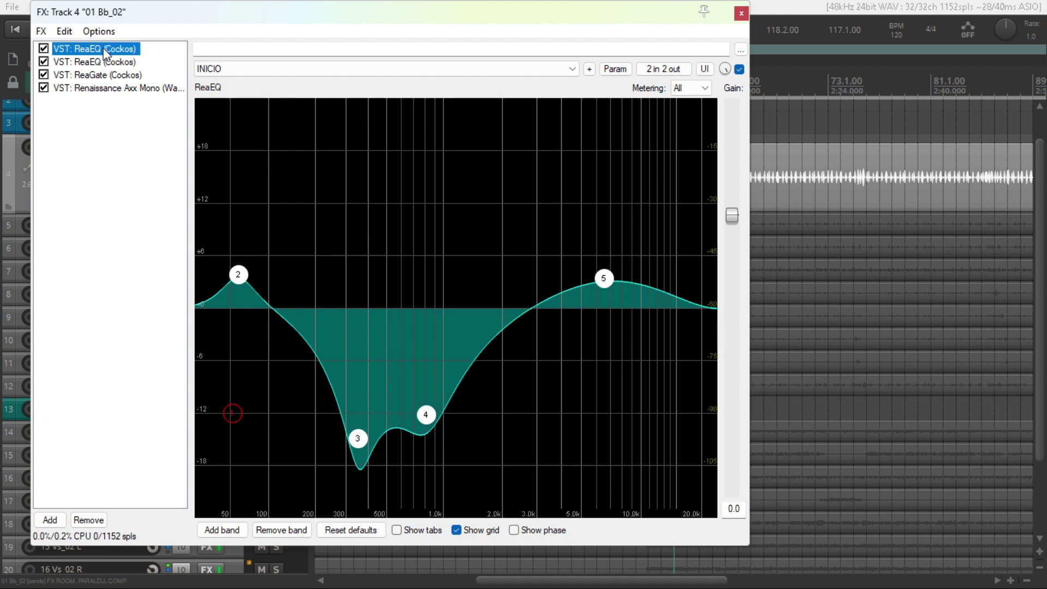
left_click(99, 62)
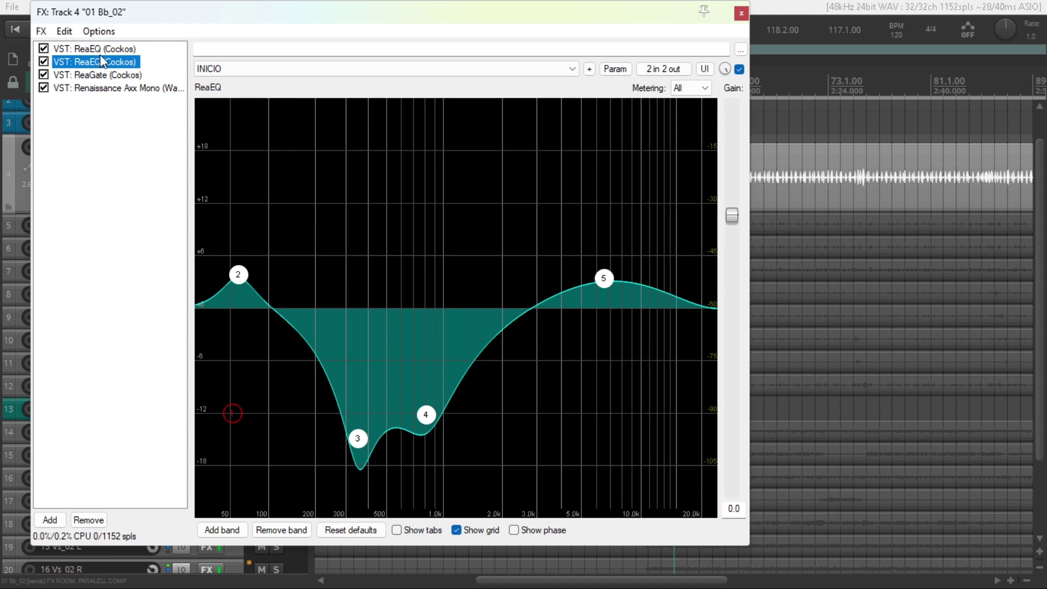
left_click(100, 62)
key("Up")
mouse_move(357, 438)
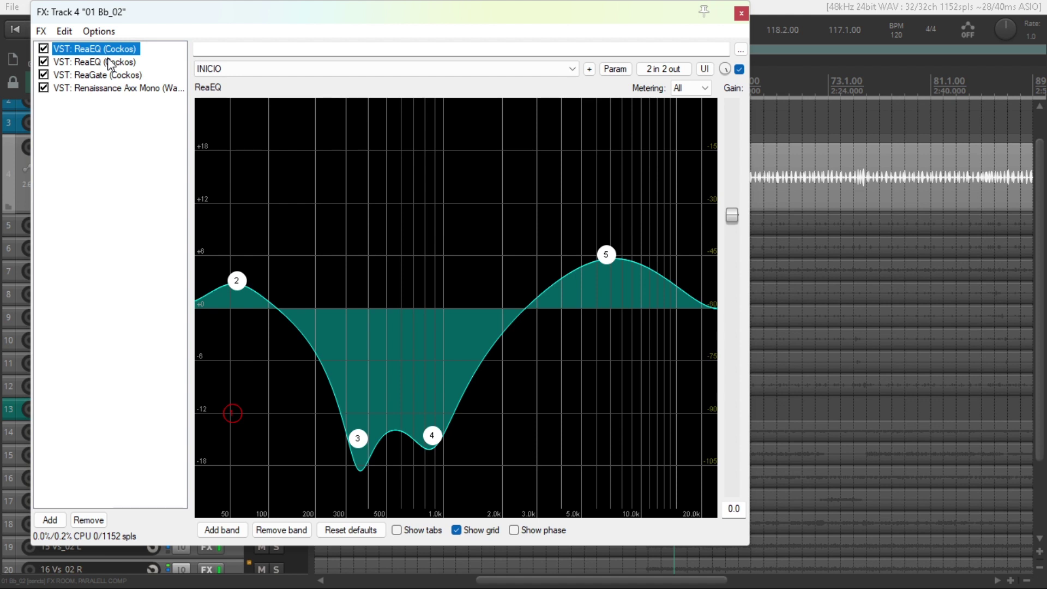
left_click(109, 62)
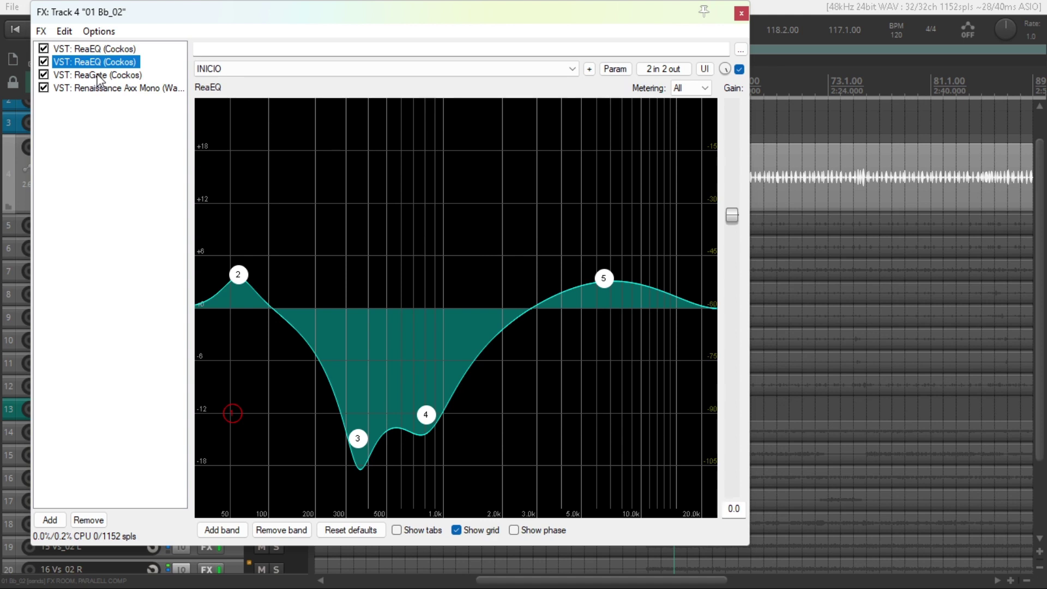
Inspect the ReaGate and Renaissance Axx Mono settings of track 01 Bb_02 and close its effects chain
left_click(98, 77)
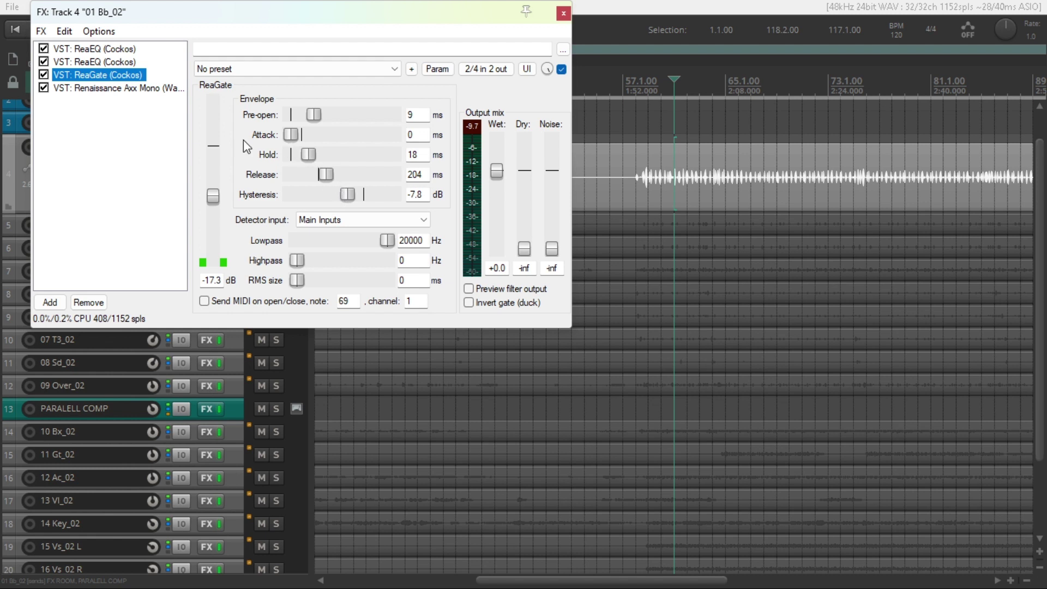
left_click(122, 91)
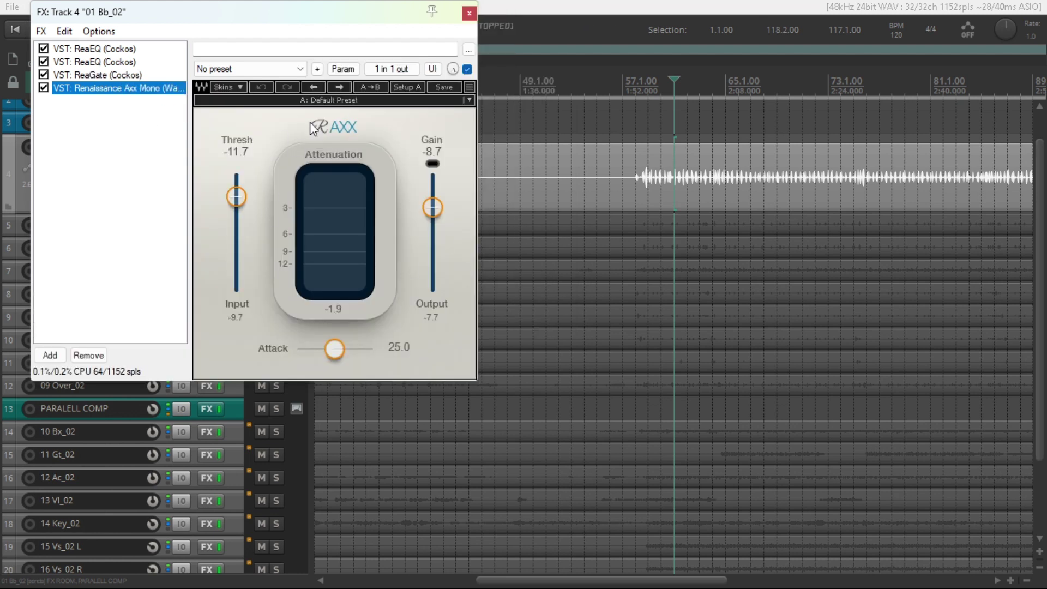
left_click(306, 119)
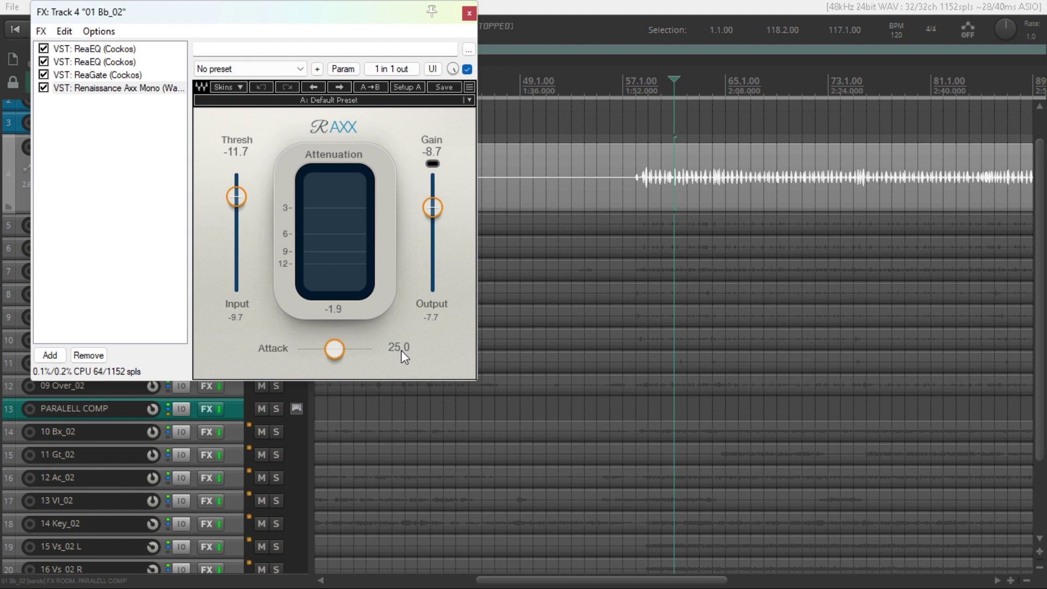
left_click(468, 17)
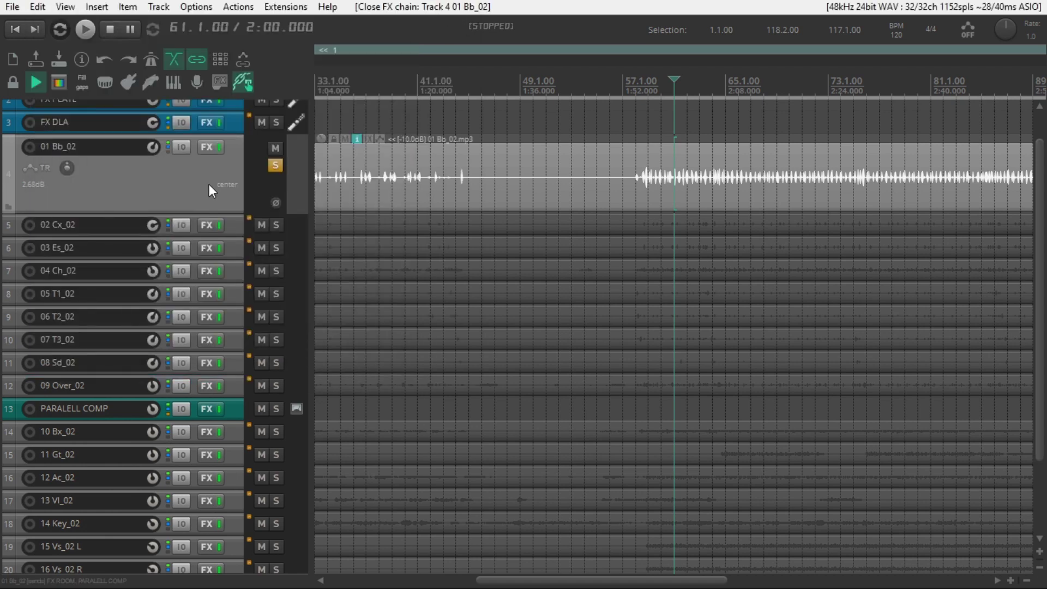
Solo track 02 Cx_02 instead of 01 Bb_02 and enlarge its track height
left_click(276, 225)
left_click(276, 166)
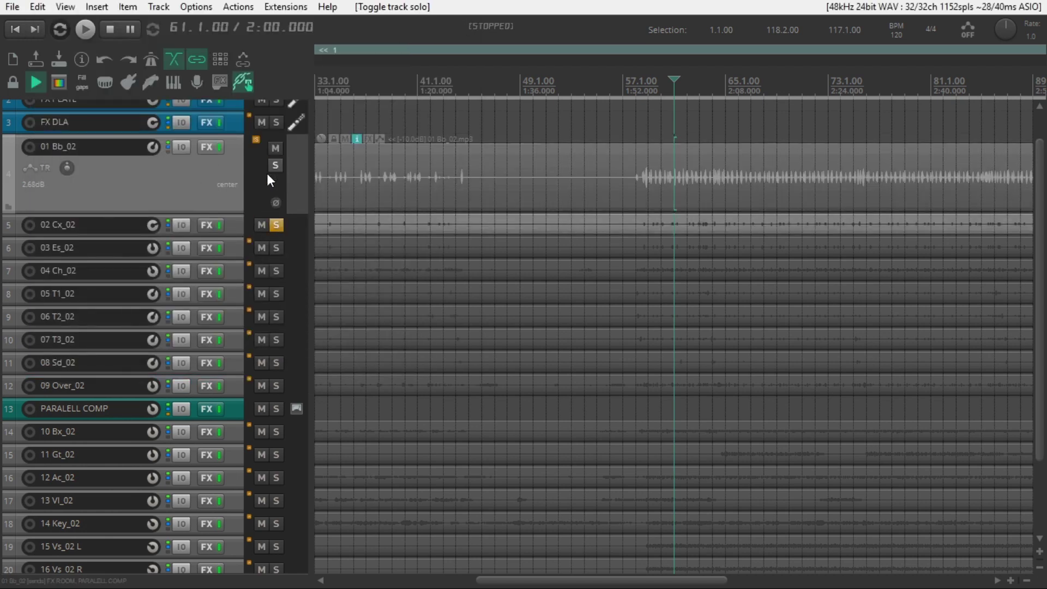
left_click(226, 228)
left_click_drag(237, 237, 237, 307)
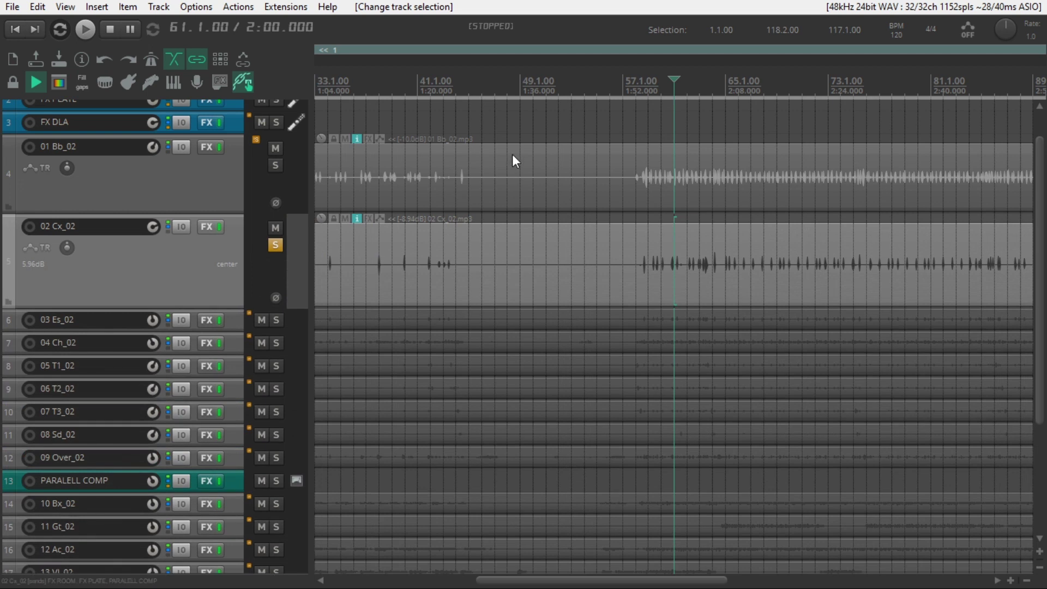
Play soloed track 02 Cx_02 from bar 61 and look through its Renaissance Axx Mono, ReaEQ and ReaGate effects
key("space")
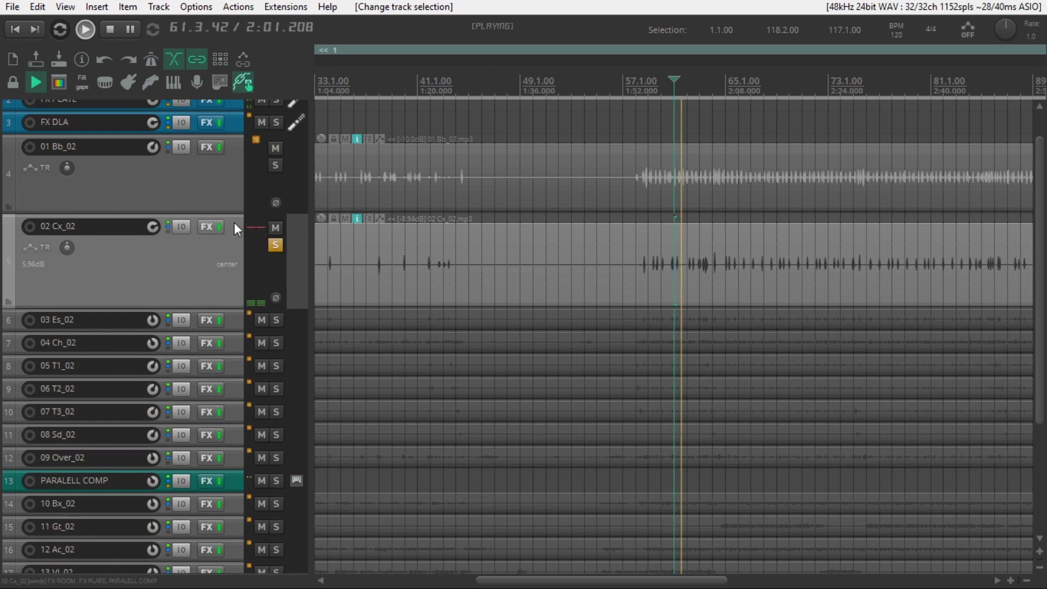
left_click(209, 227)
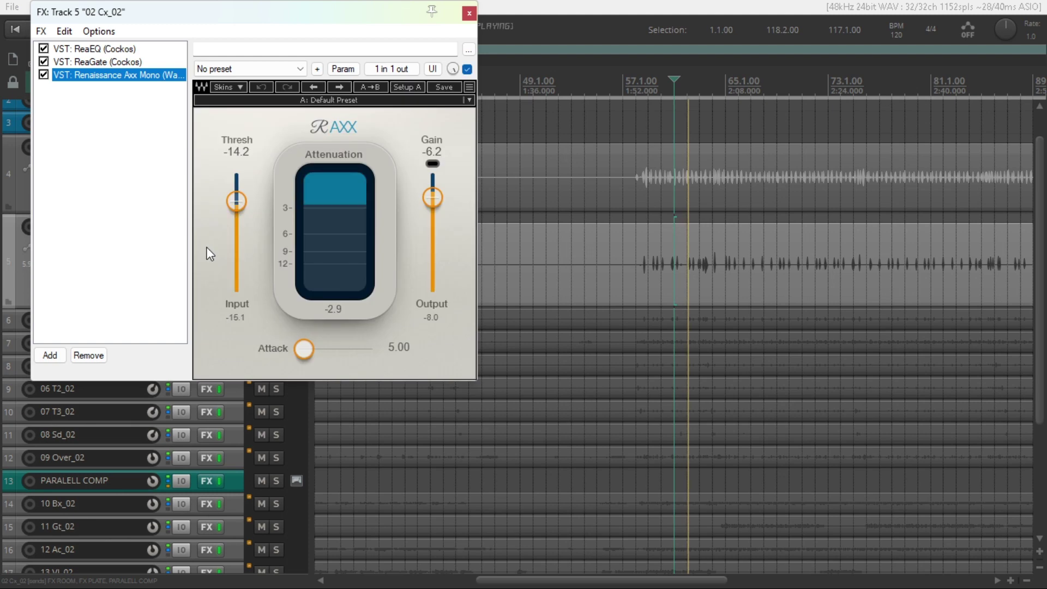
left_click(107, 50)
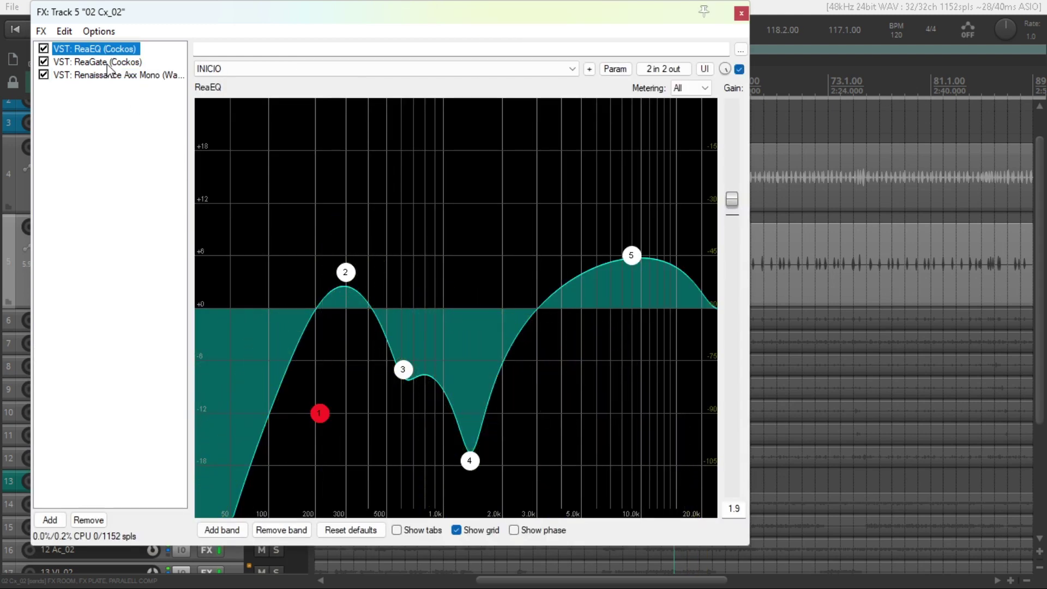
left_click(109, 62)
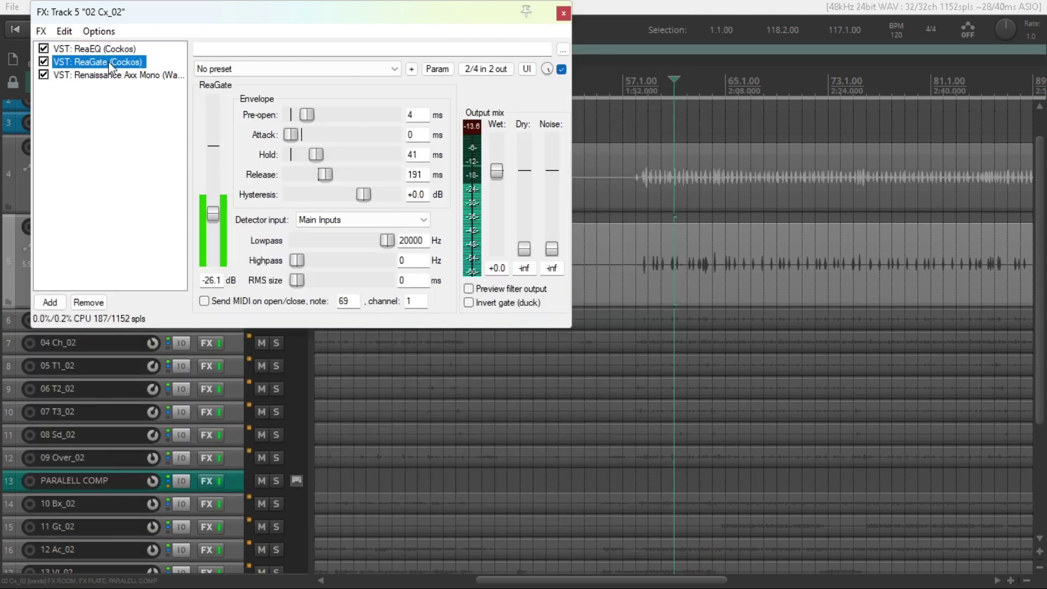
Inspect the ReaEQ bands, ReaGate envelope and Renaissance Axx Mono settings of track 02 Cx_02, and close its effects chain
left_click(106, 50)
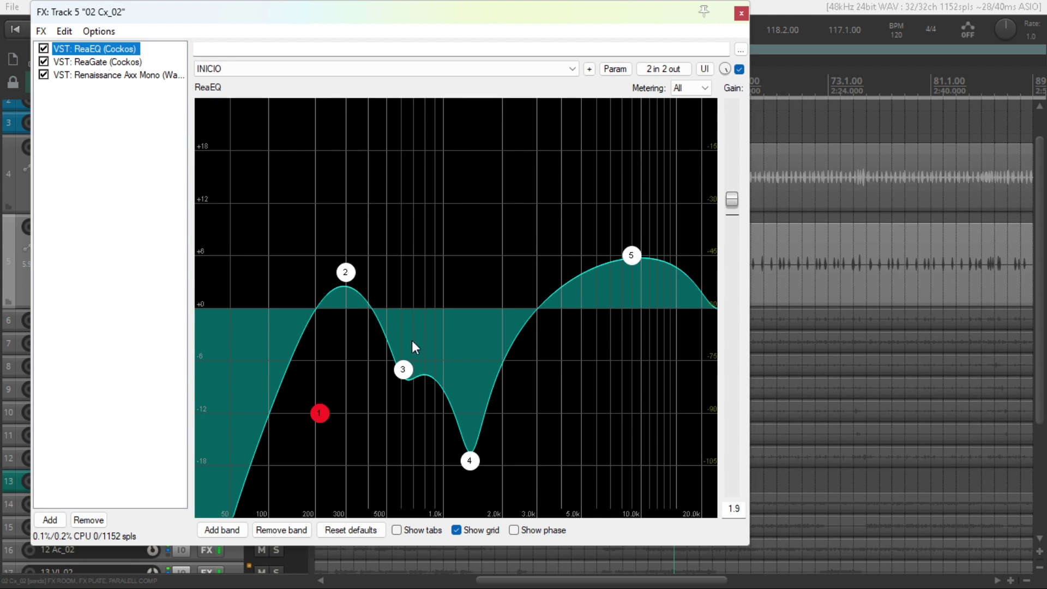
mouse_move(469, 462)
left_click(118, 61)
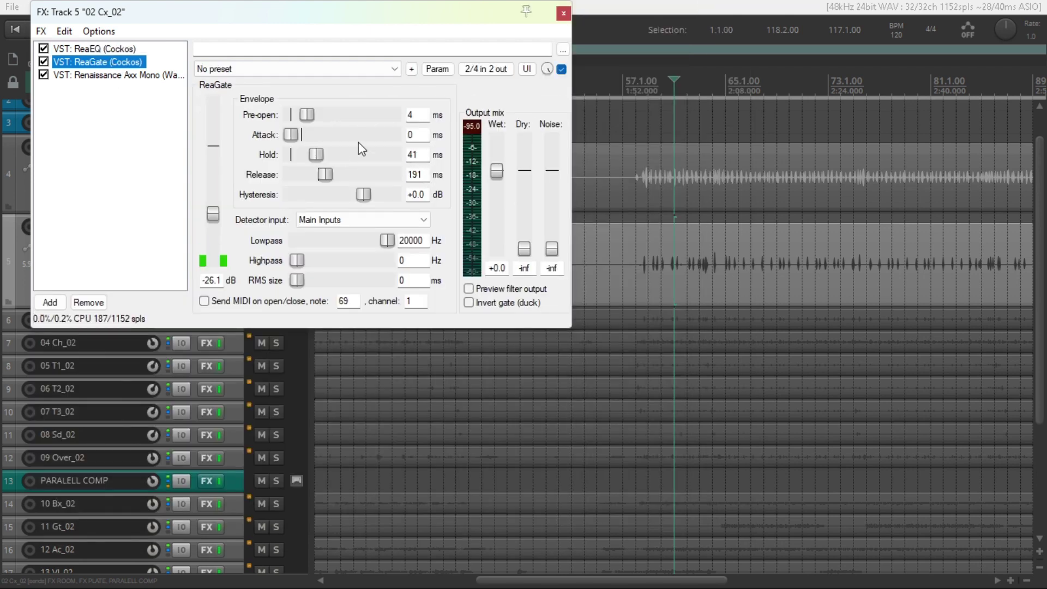
left_click(94, 76)
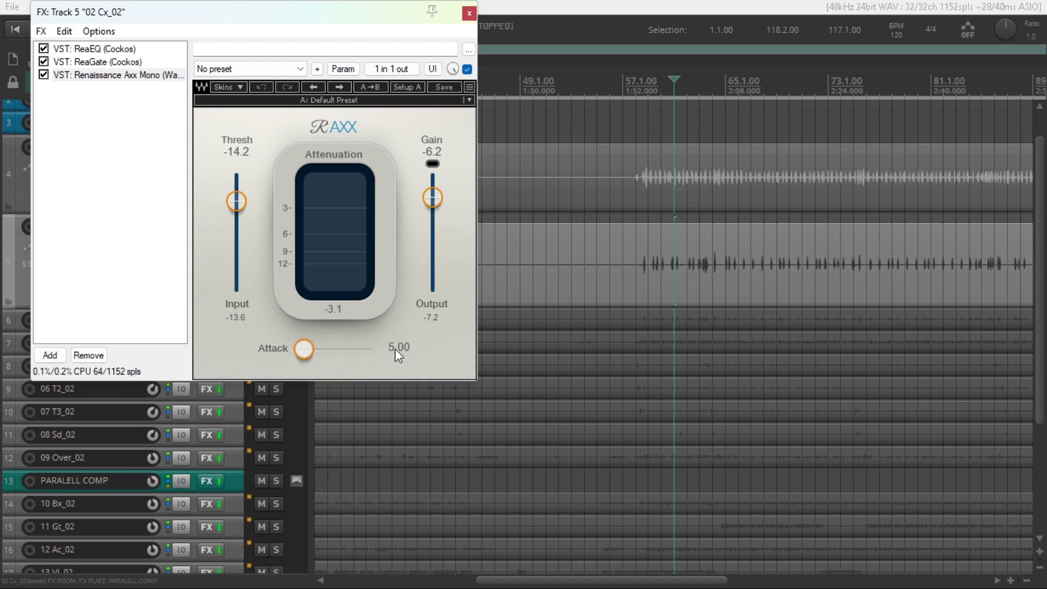
left_click(469, 14)
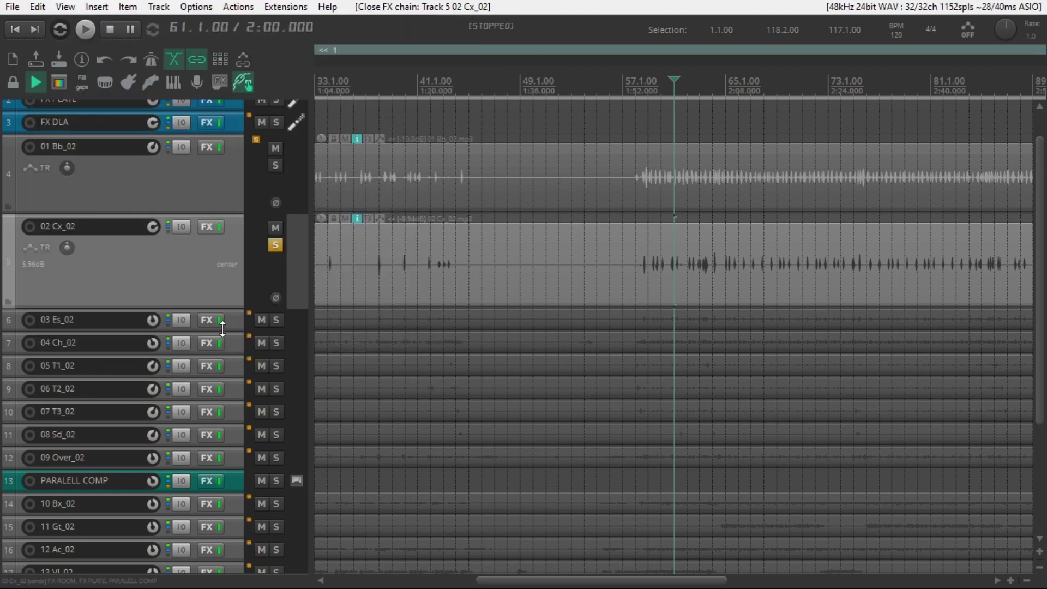
Solo track 03 Es_02 instead of 02 Cx_02 and select it
left_click(275, 245)
left_click(276, 319)
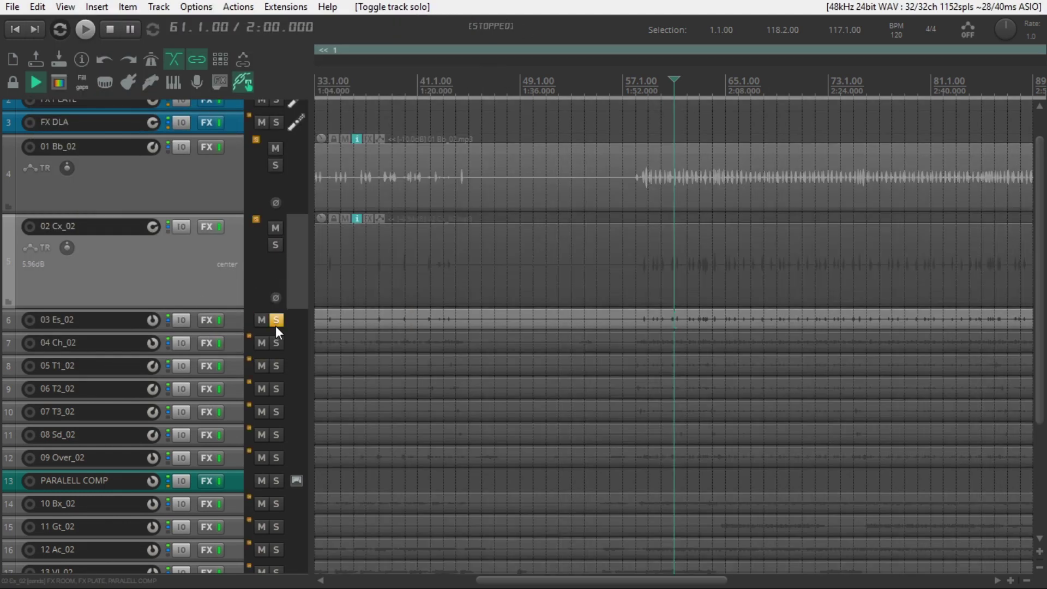
left_click(235, 323)
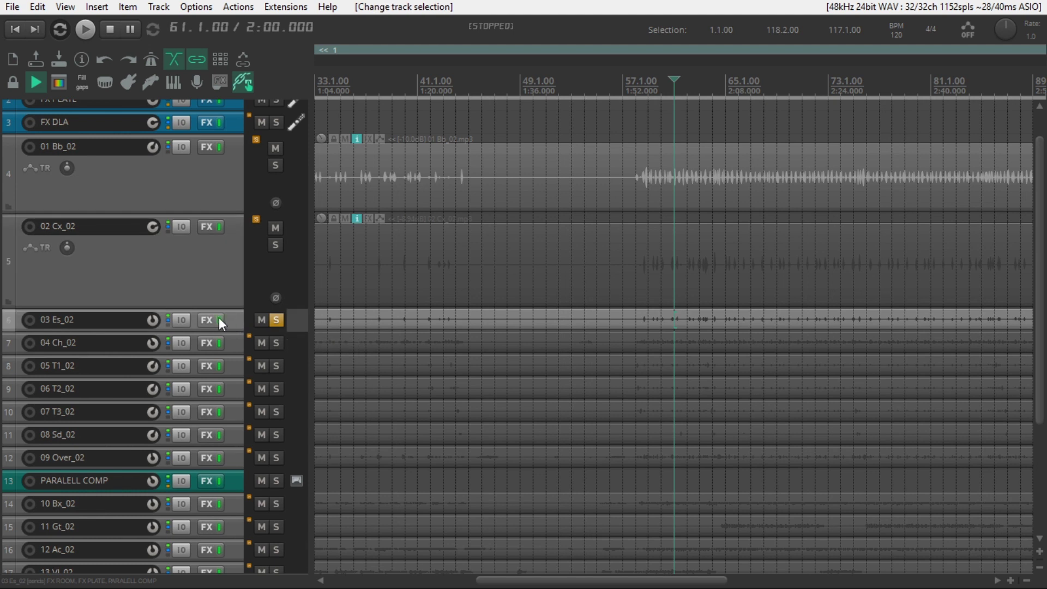
Inspect the ReaEQ curve of track 03 Es_02, close its effects chain and listen to the track briefly from bar 61
left_click(216, 318)
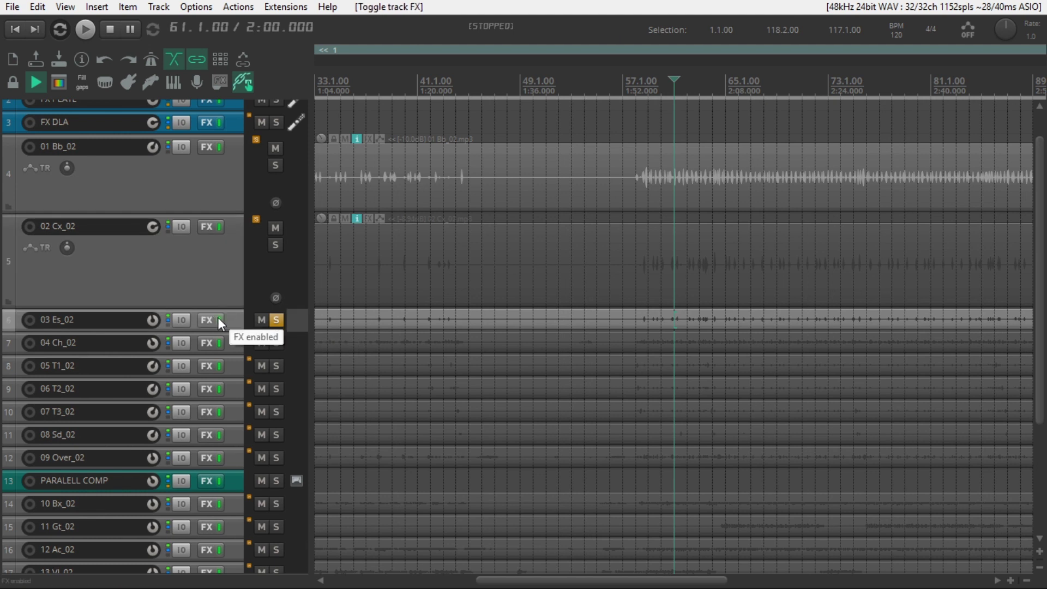
left_click(218, 319)
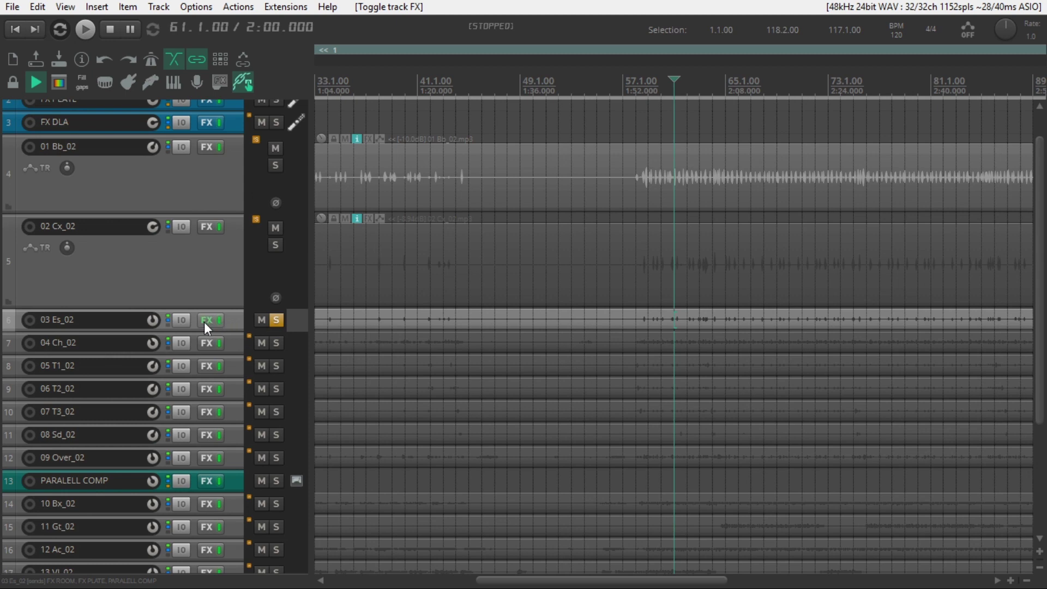
left_click(205, 321)
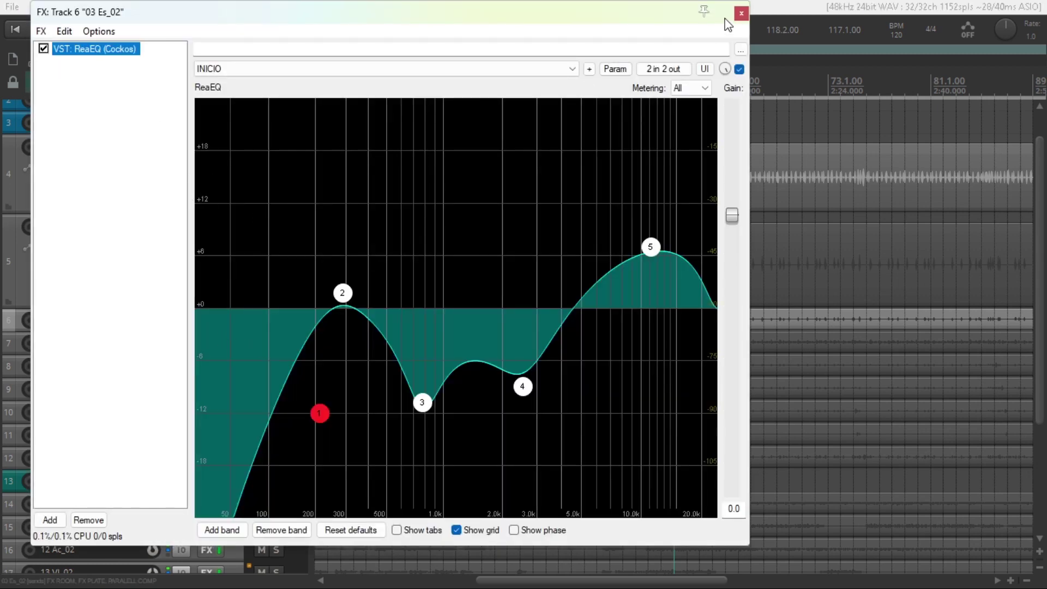
left_click(740, 13)
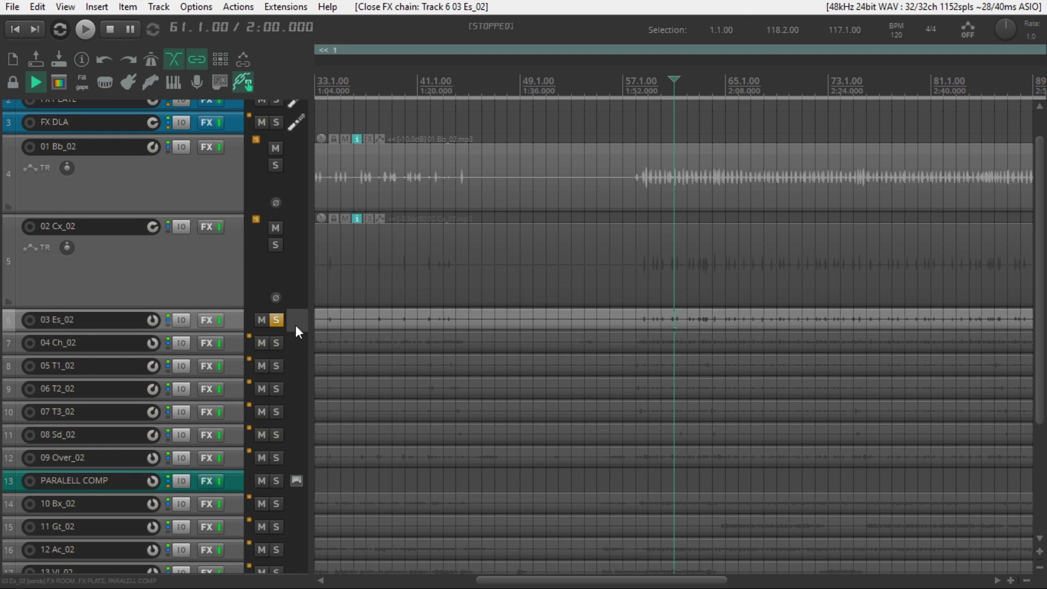
key("space")
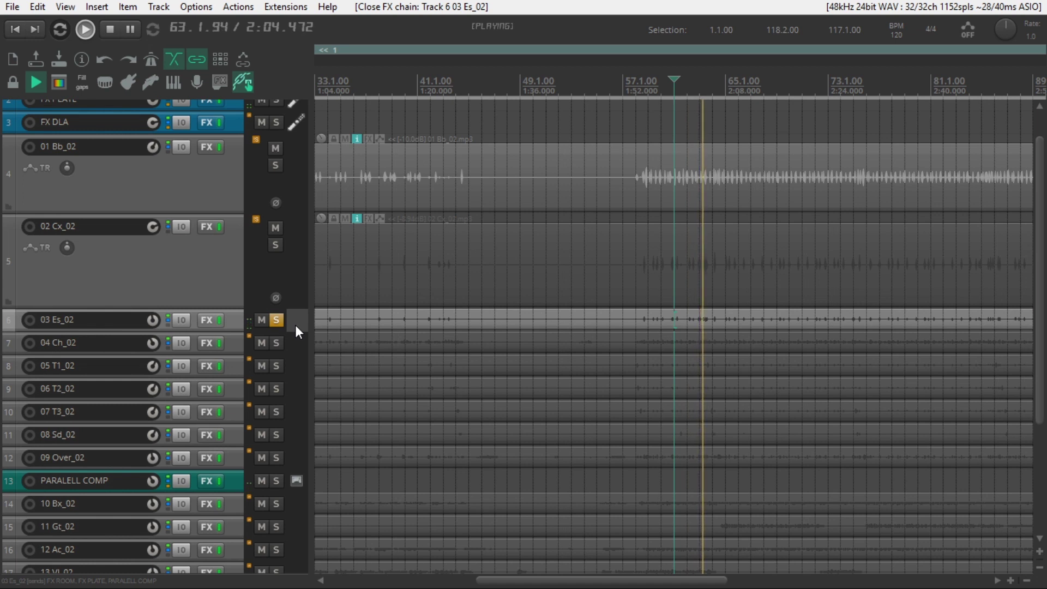
key("space")
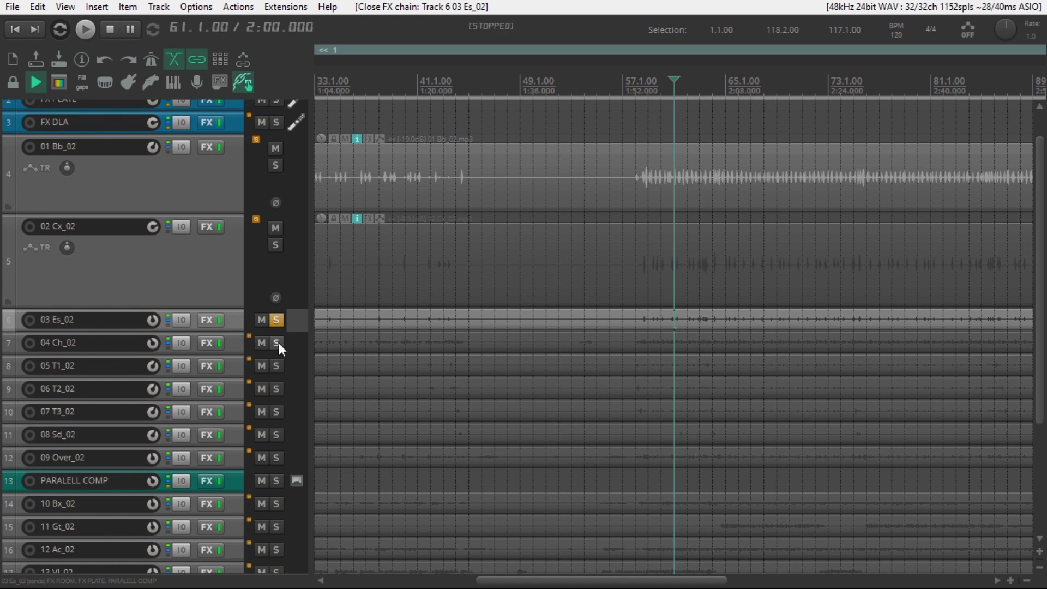
Solo track 04 Ch_02 instead of 03 Es_02 and inspect the band curve of its ReaEQ
left_click(279, 342)
left_click(280, 319)
key("space")
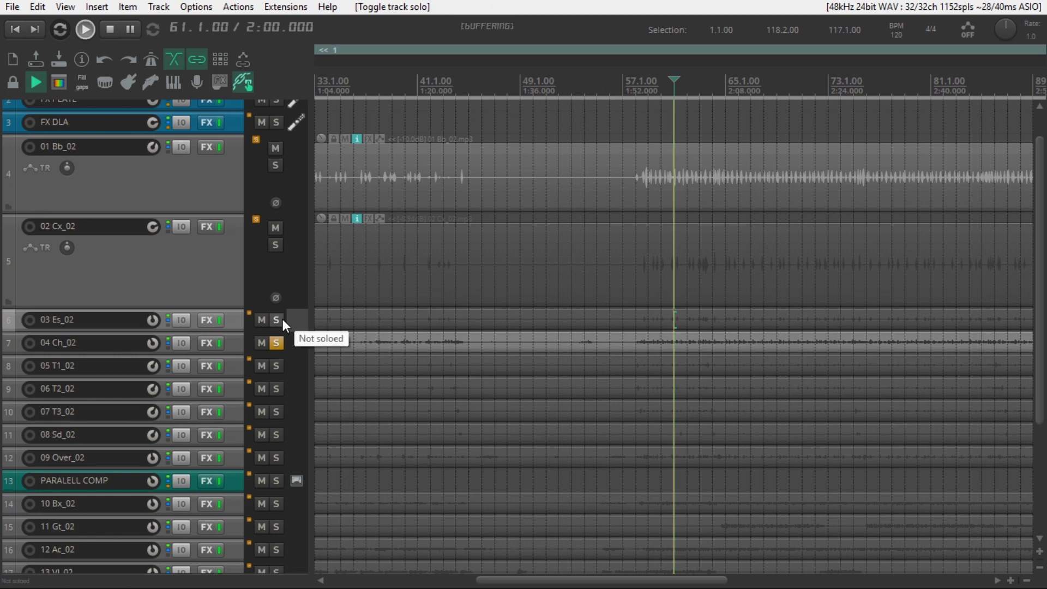
left_click(208, 342)
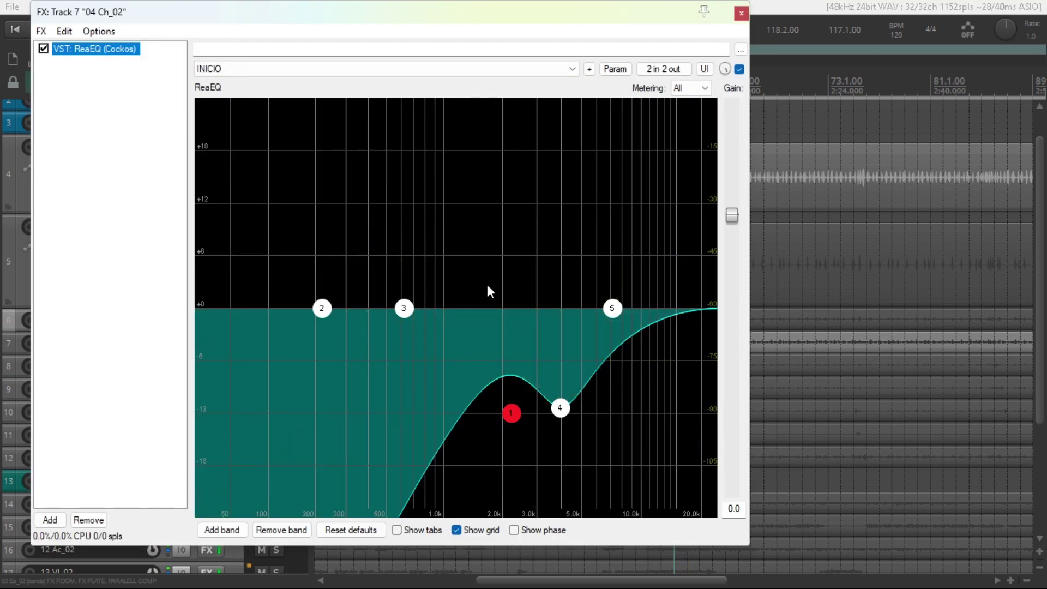
left_click(741, 13)
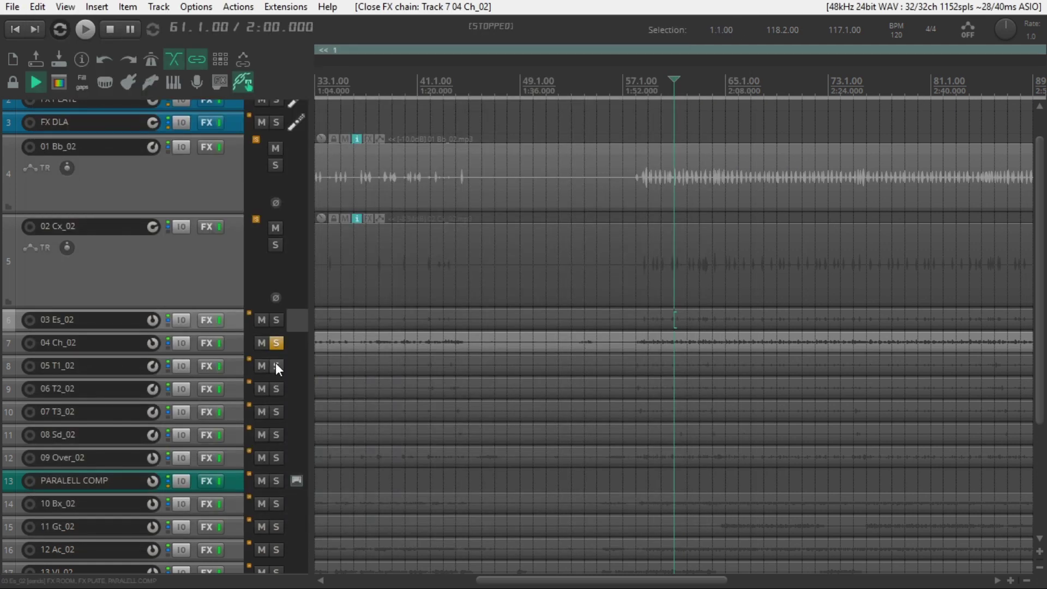
Solo track 05 T1_02 instead of 04 Ch_02, select it and start playback from bar 61
left_click(277, 365)
left_click(277, 343)
left_click(289, 369)
key("space")
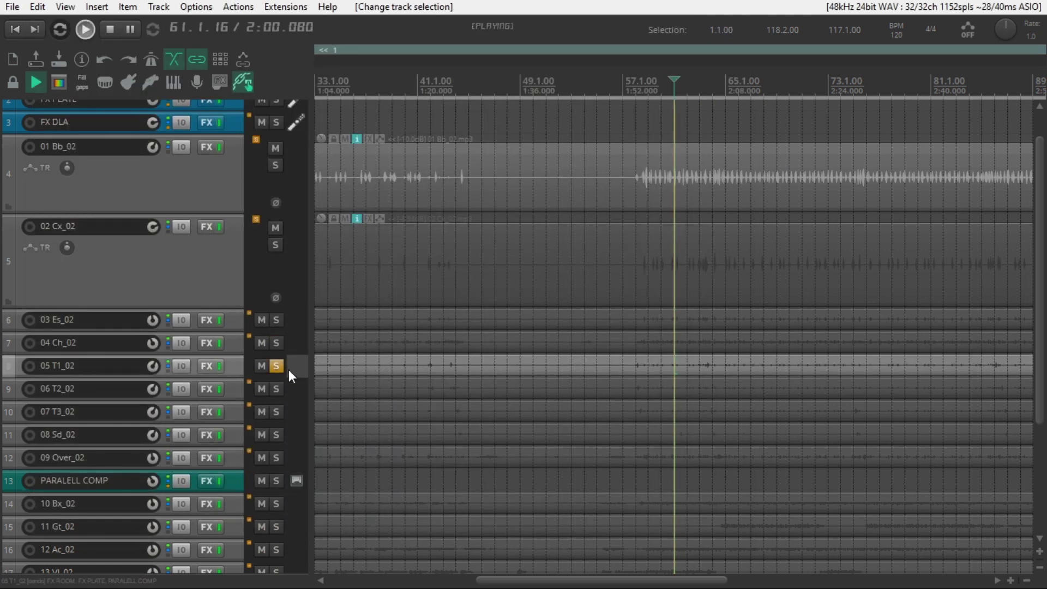
Examine the ReaGate, ReaEQ and Renaissance Axx Mono settings of track 05 T1_02, close its effects chain and stop playback
left_click(215, 366, "ctrl")
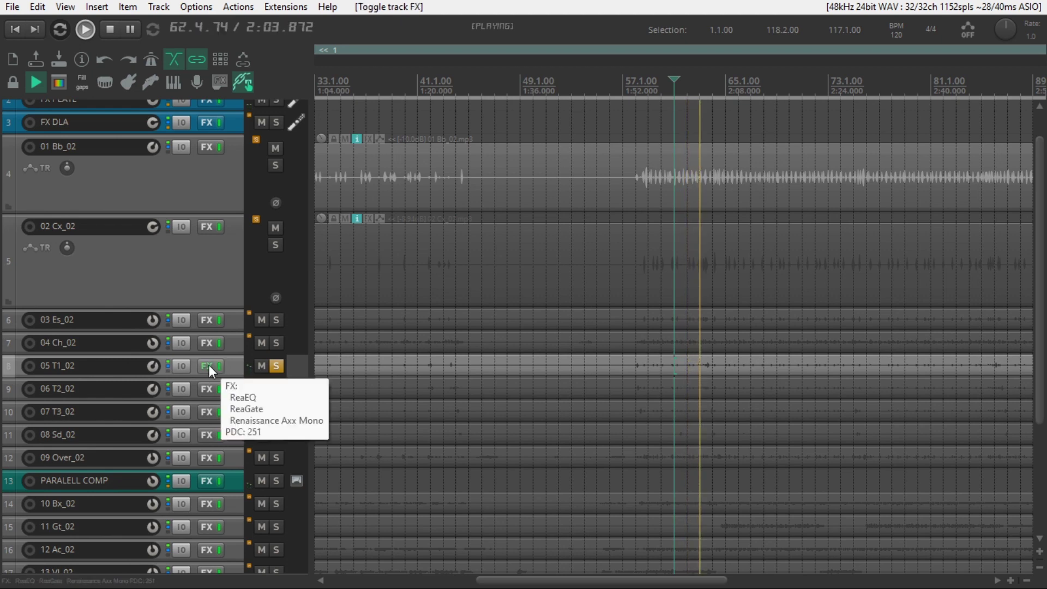
left_click(209, 364)
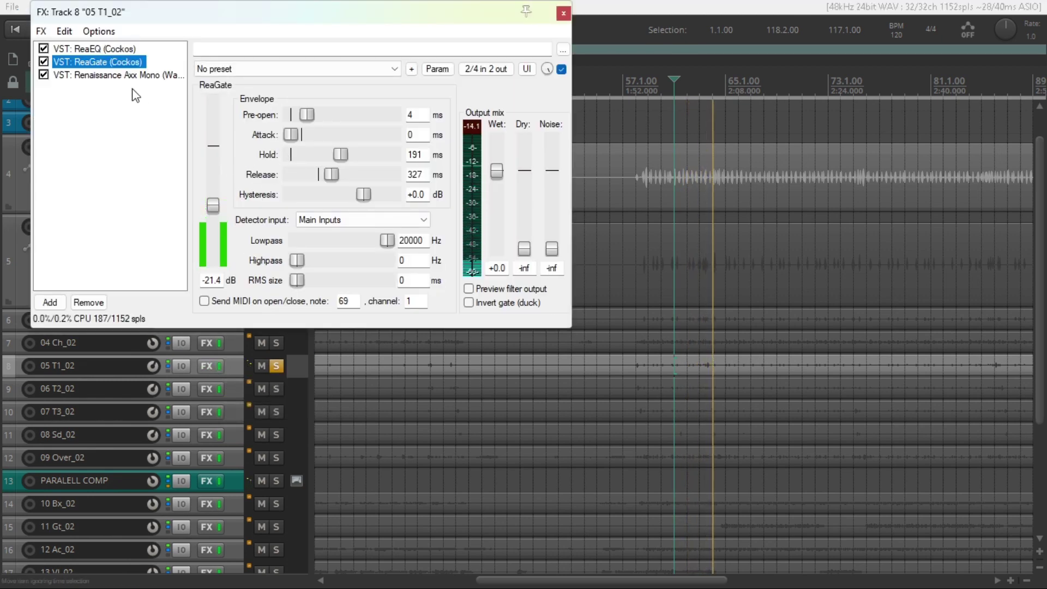
left_click(100, 50)
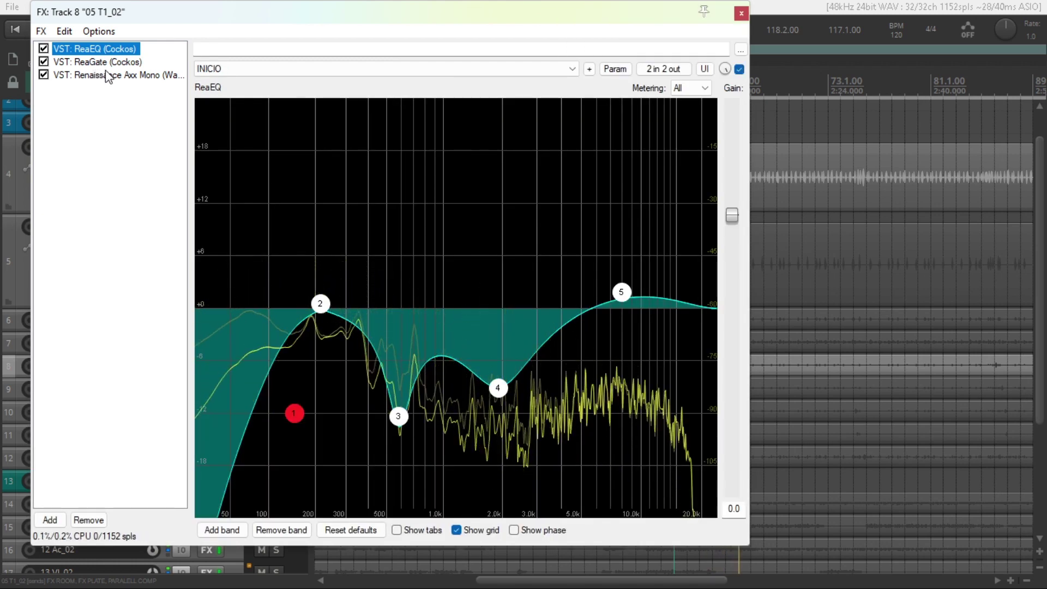
left_click(107, 75)
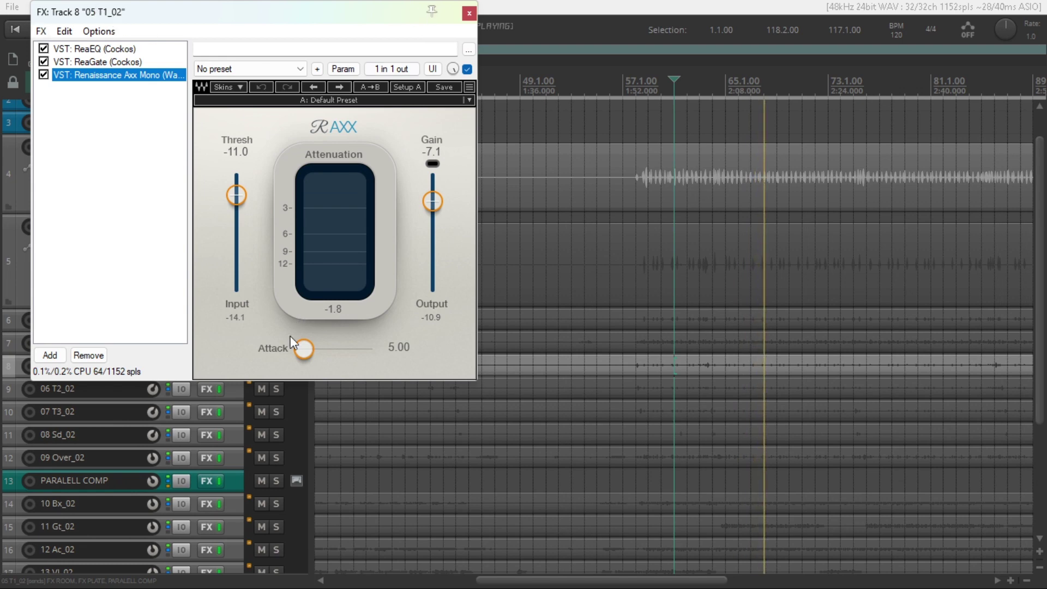
left_click(465, 16)
key("space")
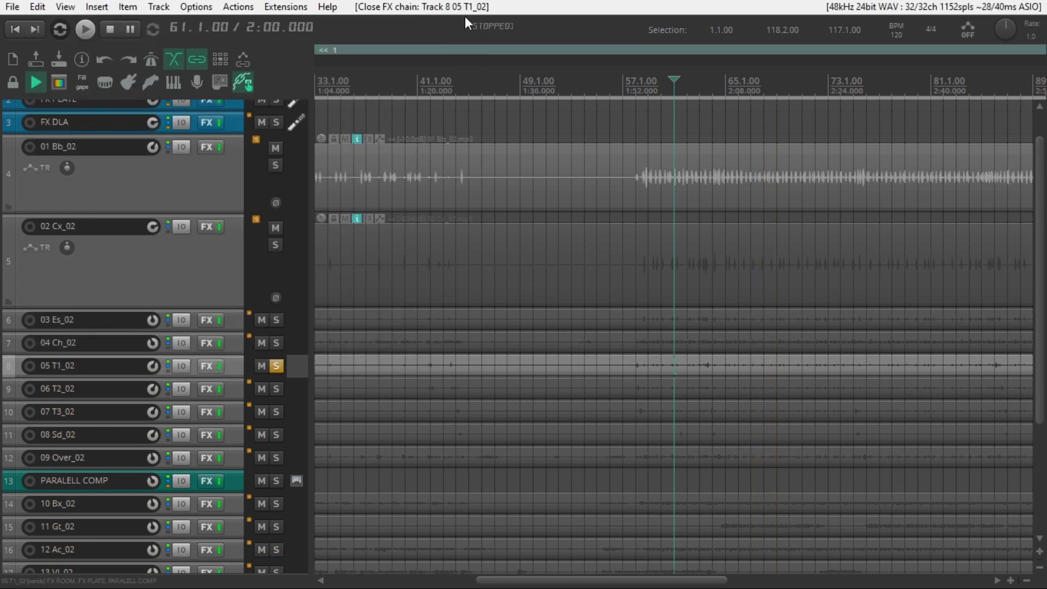
Solo track 06 T2_02 instead of 05 T1_02 and select it
left_click(276, 366)
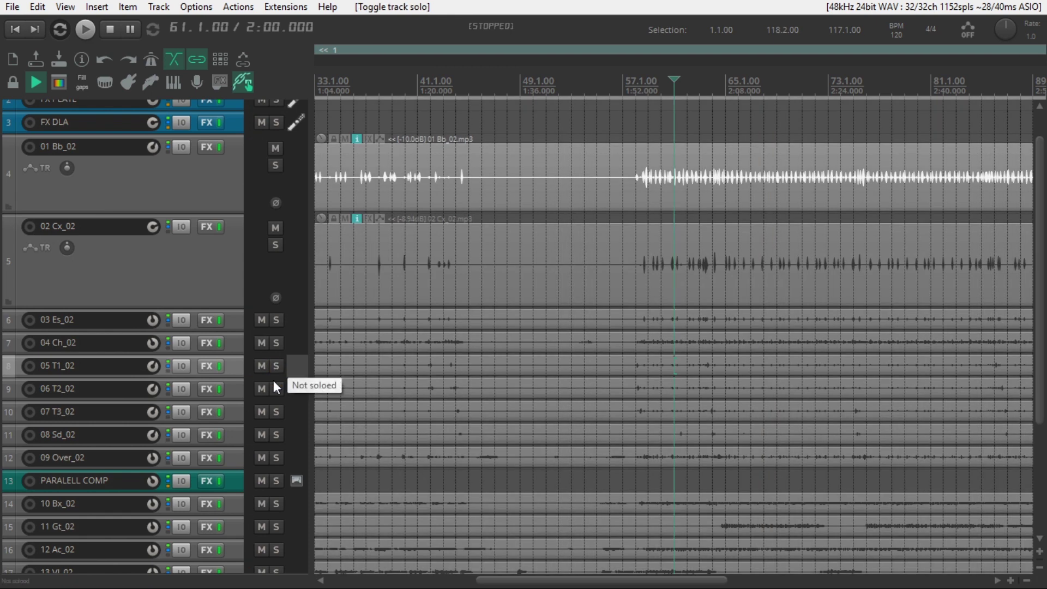
left_click(275, 387)
left_click(286, 390)
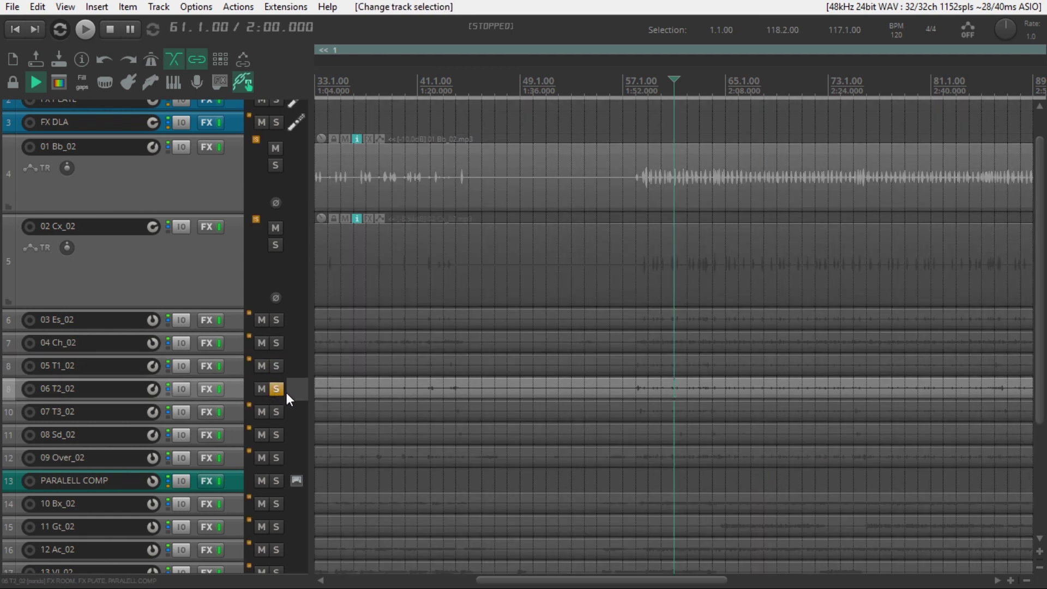
Examine the Renaissance Axx Mono settings of track 06 T2_02 and the values of ReaEQ bands 2 and 1
left_click(211, 388)
left_click(126, 75)
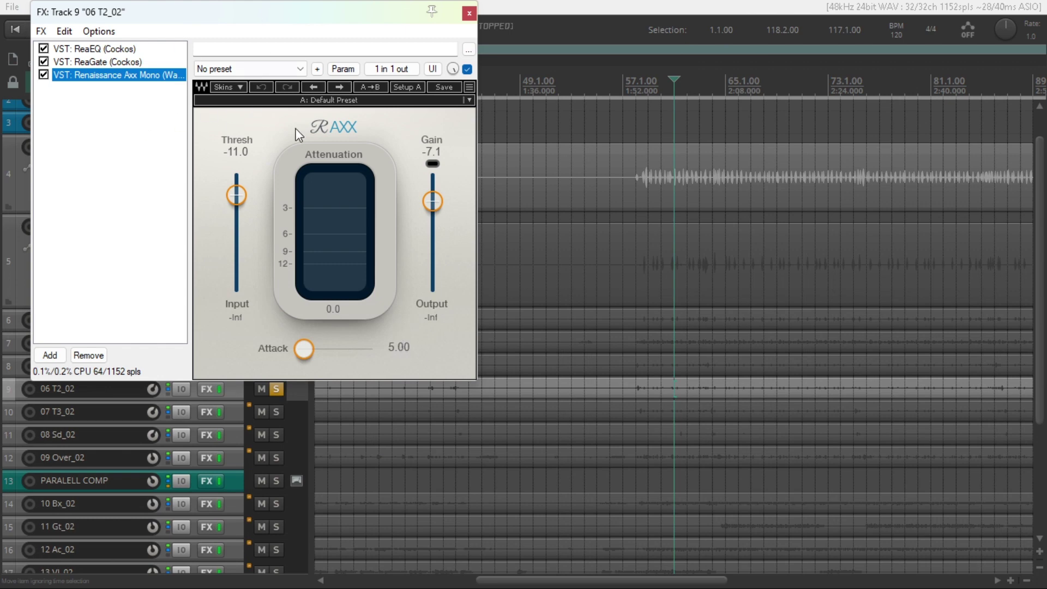
left_click(469, 13)
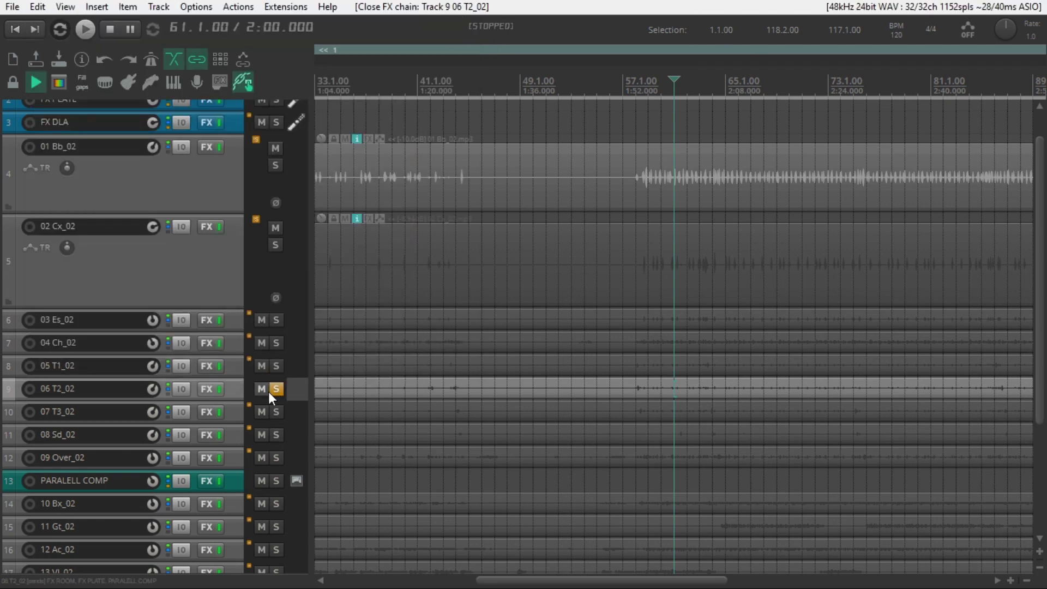
left_click(211, 391)
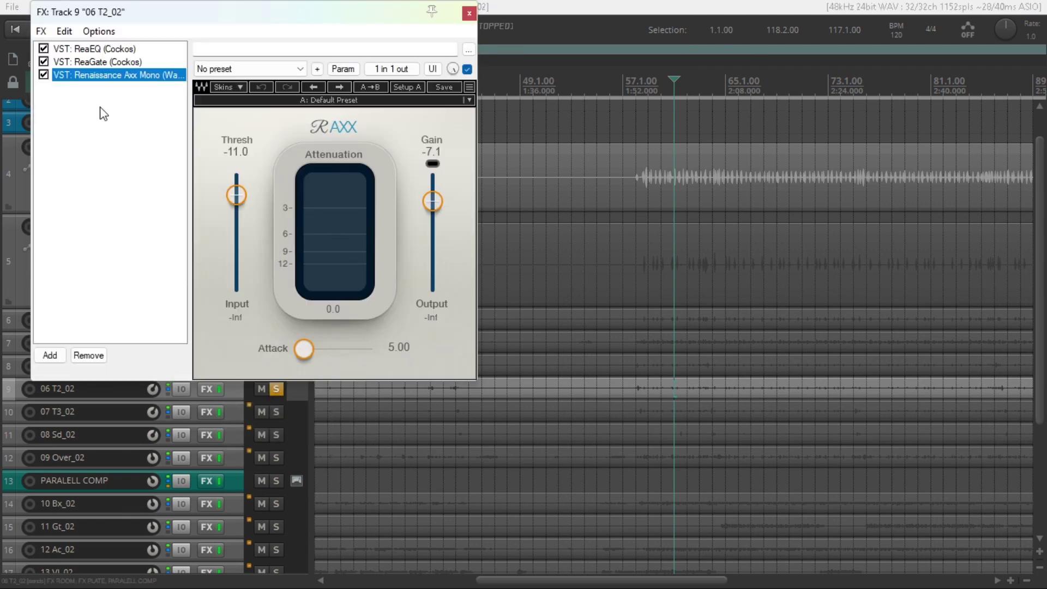
left_click(93, 50)
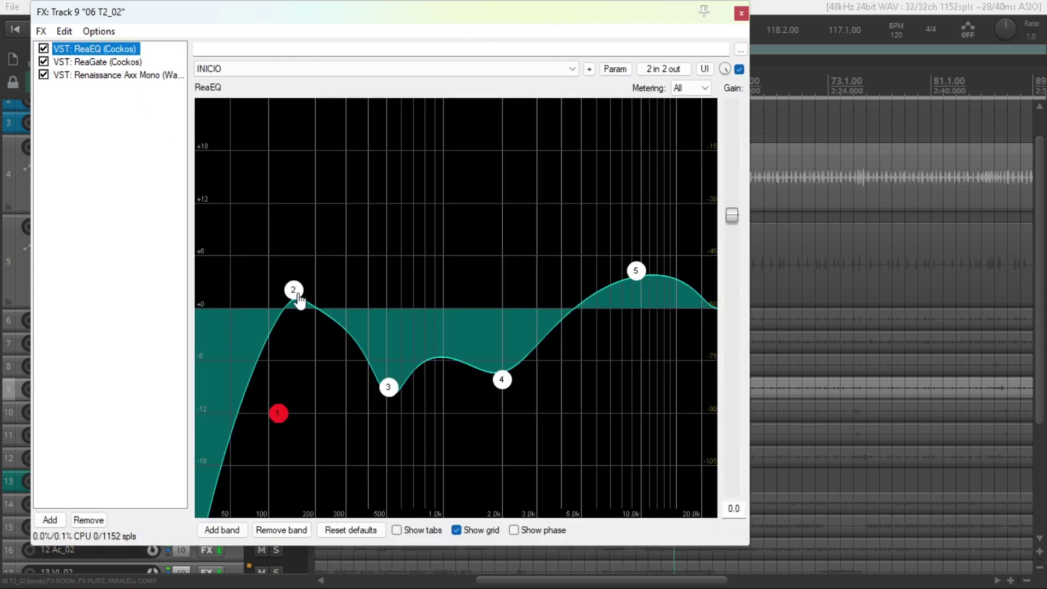
mouse_move(293, 293)
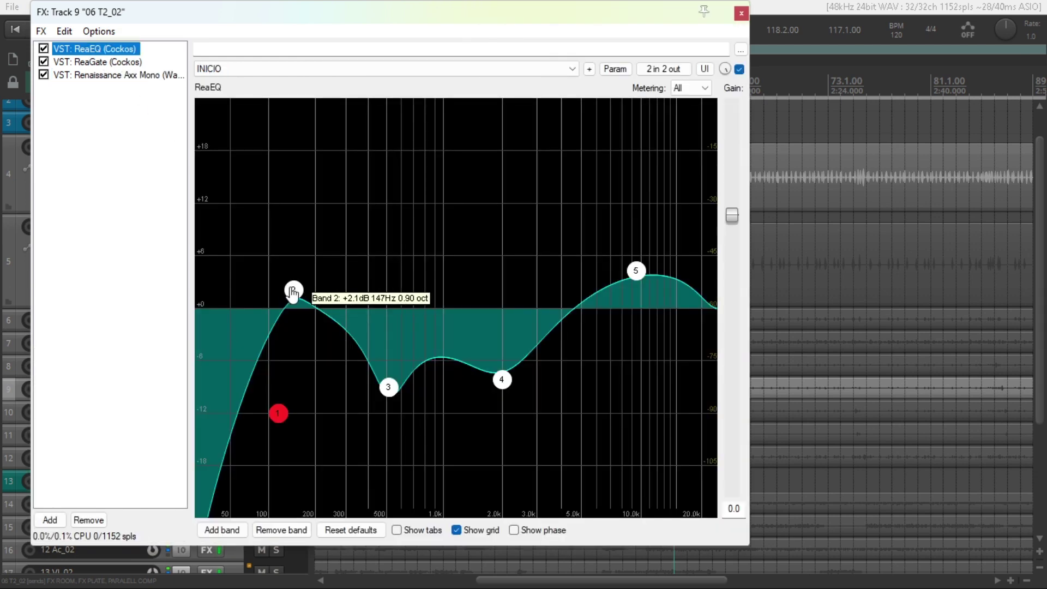
mouse_move(277, 416)
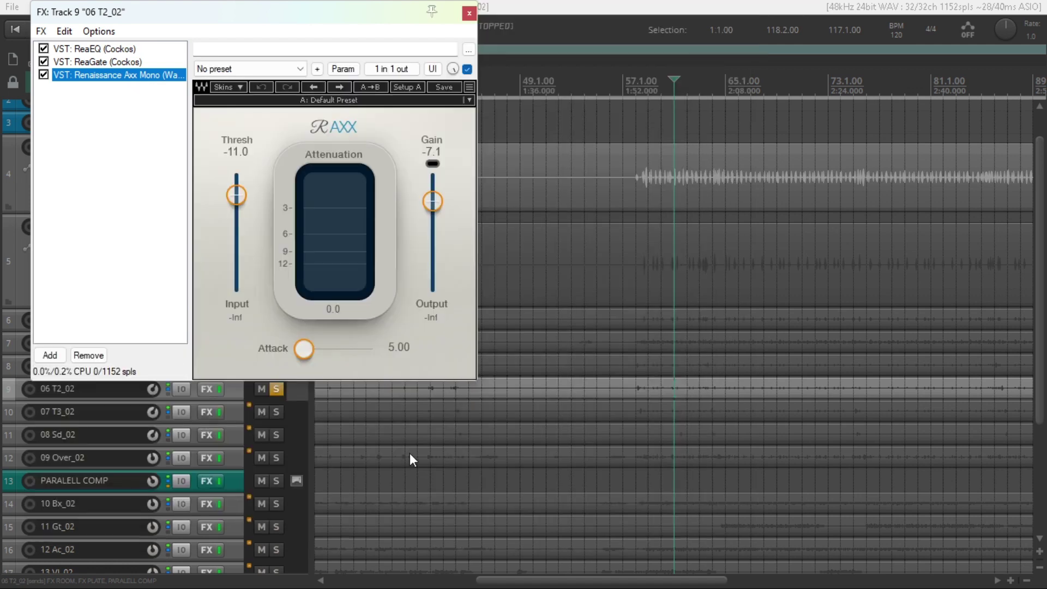
Set the attack of Renaissance Axx Mono on track 06 T2_02 to 10
left_click(390, 345)
type("10")
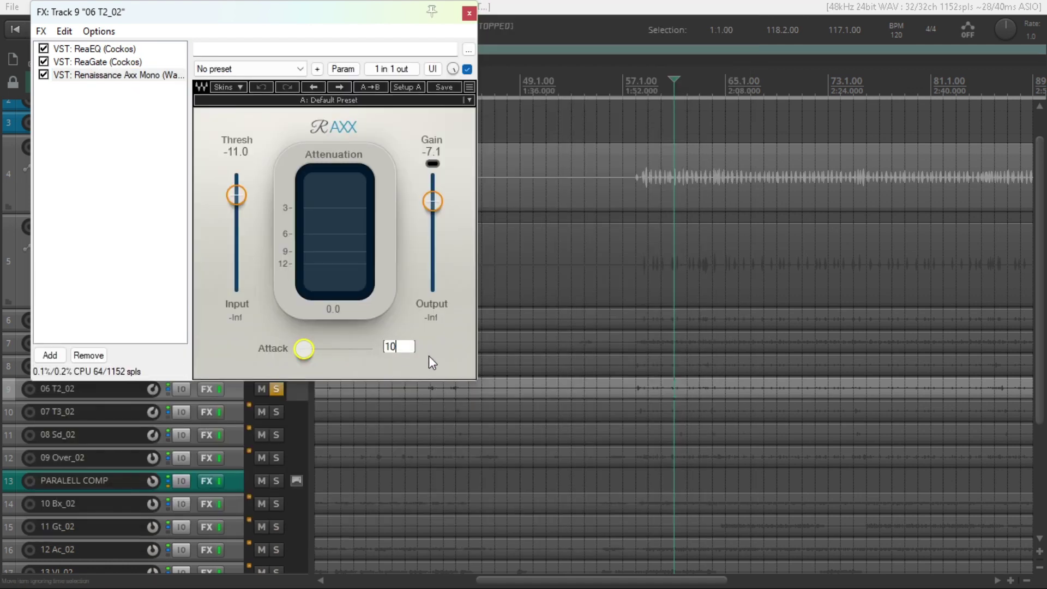
key("Return")
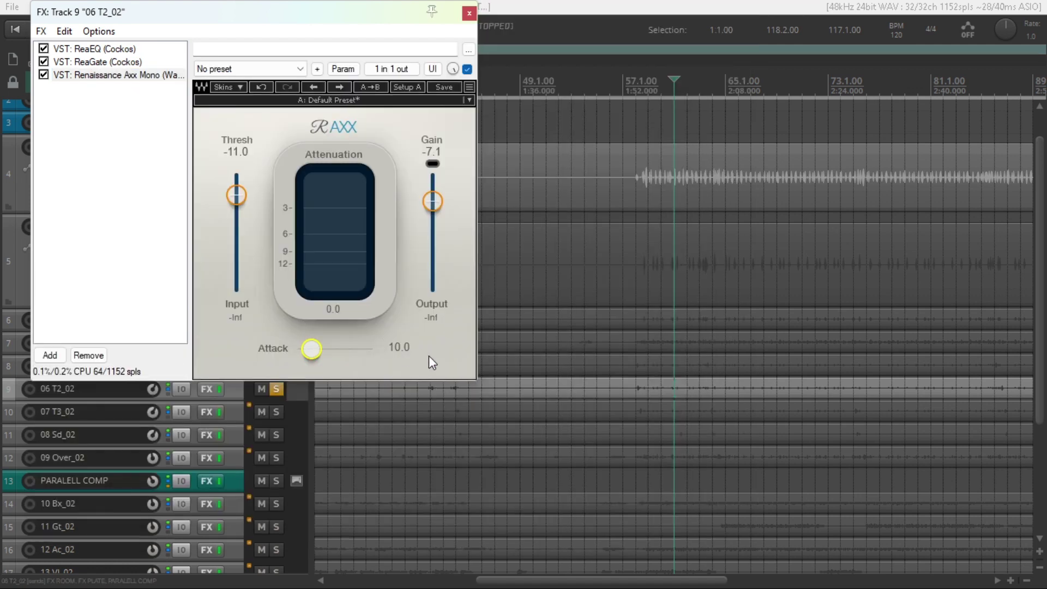
Close the effects chain of track 06 T2_02, add track 07 T3_02 to the solo and play briefly from measure 58
left_click(469, 14)
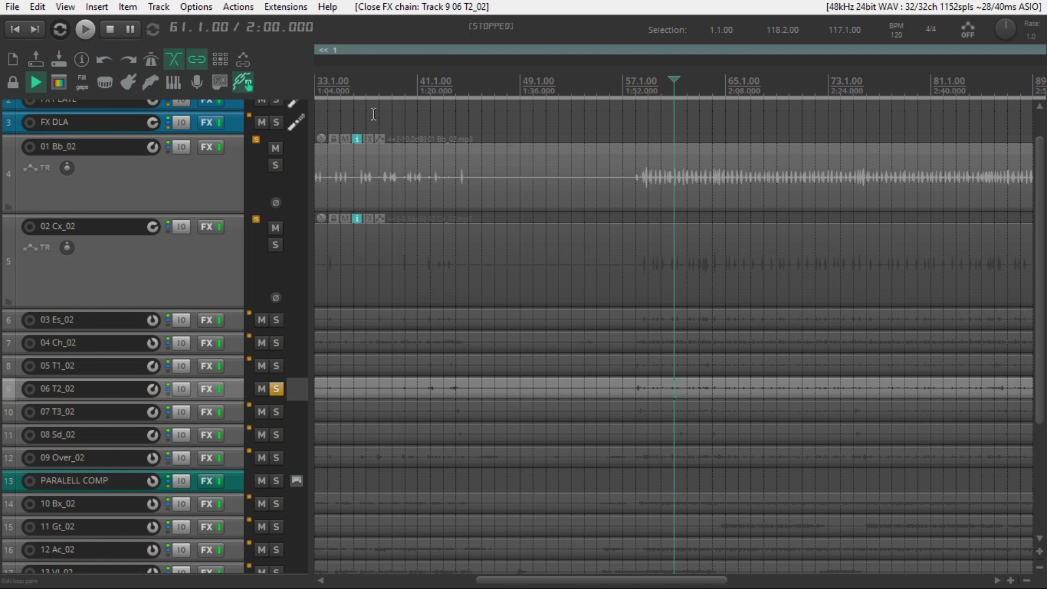
left_click(277, 412)
left_click(293, 421)
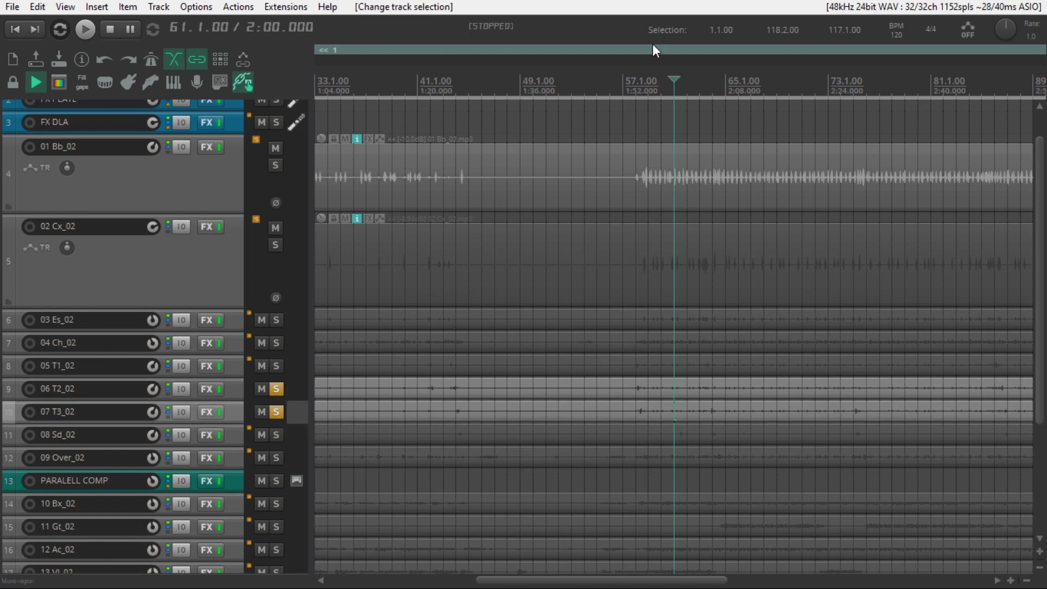
left_click(636, 82)
key("space")
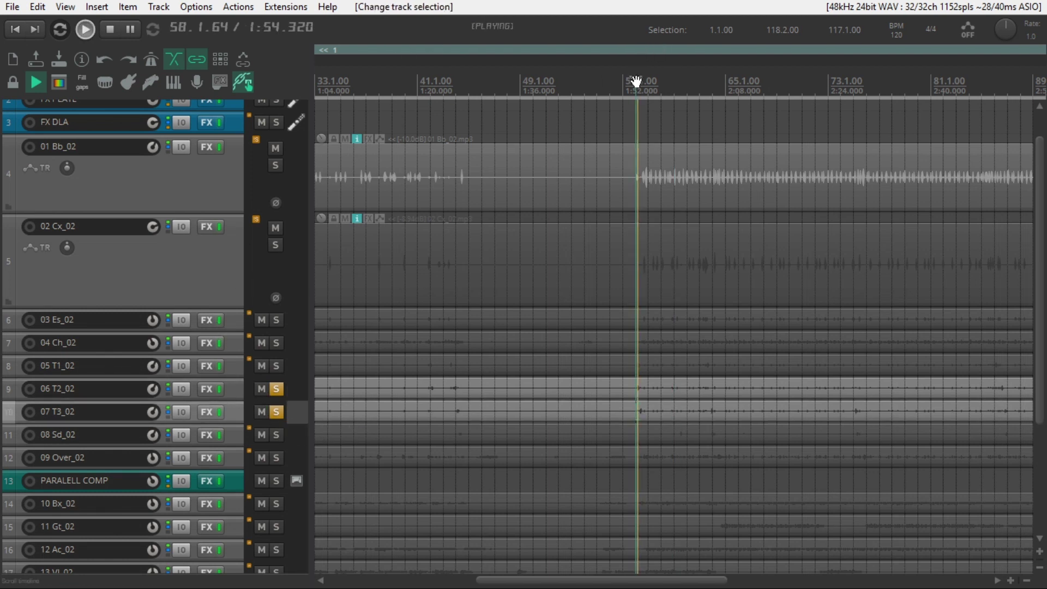
key("space")
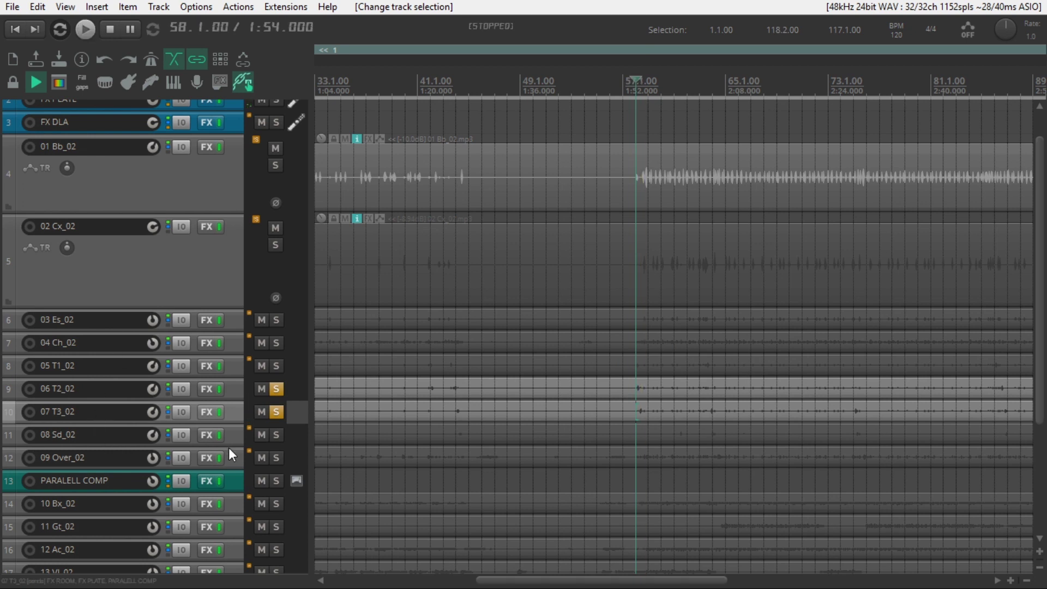
Set the attack of Renaissance Axx Mono on track 07 T3_02 to 10 and close its effects chain
left_click(208, 414)
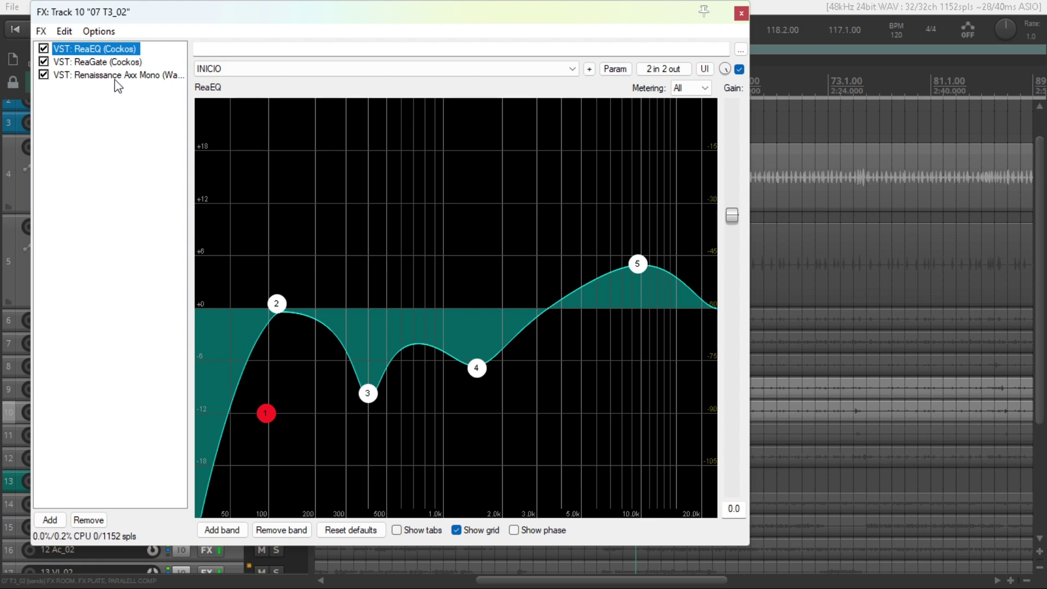
left_click(115, 77)
left_click(401, 355)
left_click(401, 348)
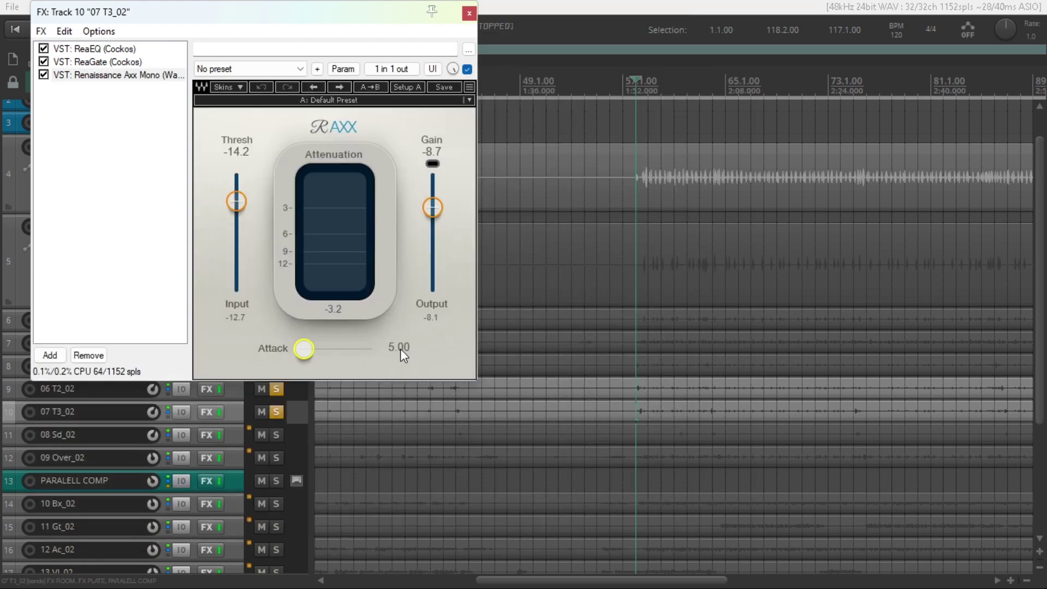
key("Return")
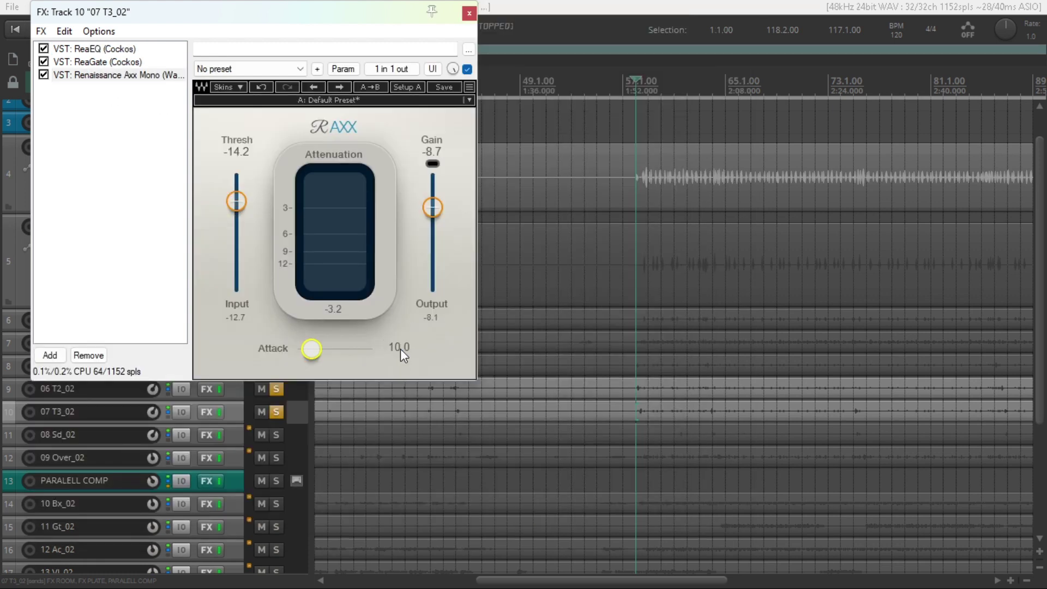
left_click(469, 14)
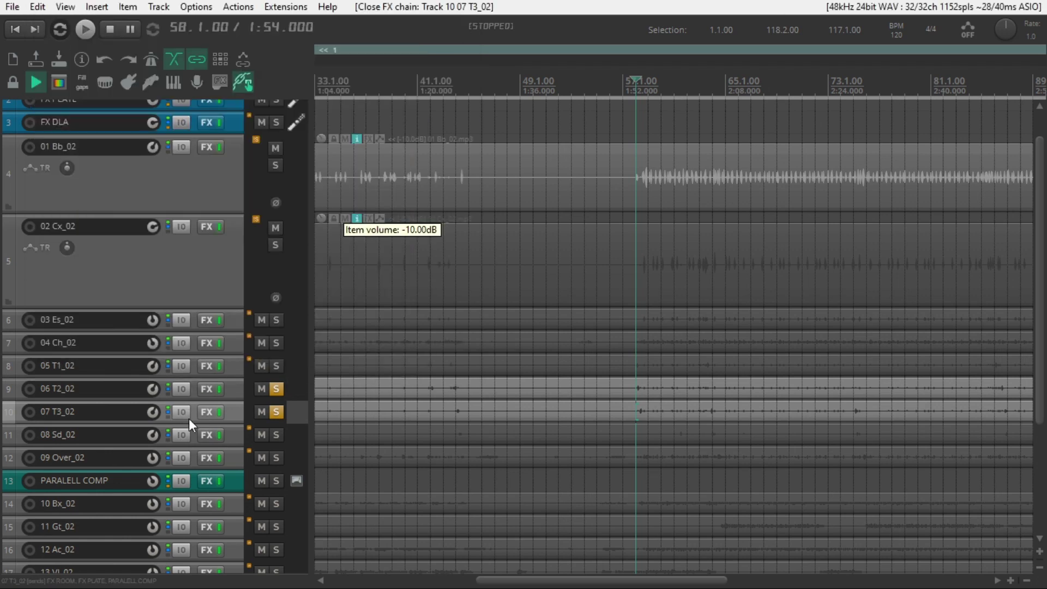
Solo track 08 Sd_02 instead of 06 T2_02 and 07 T3_02, and select it
left_click(277, 434)
left_click(276, 413)
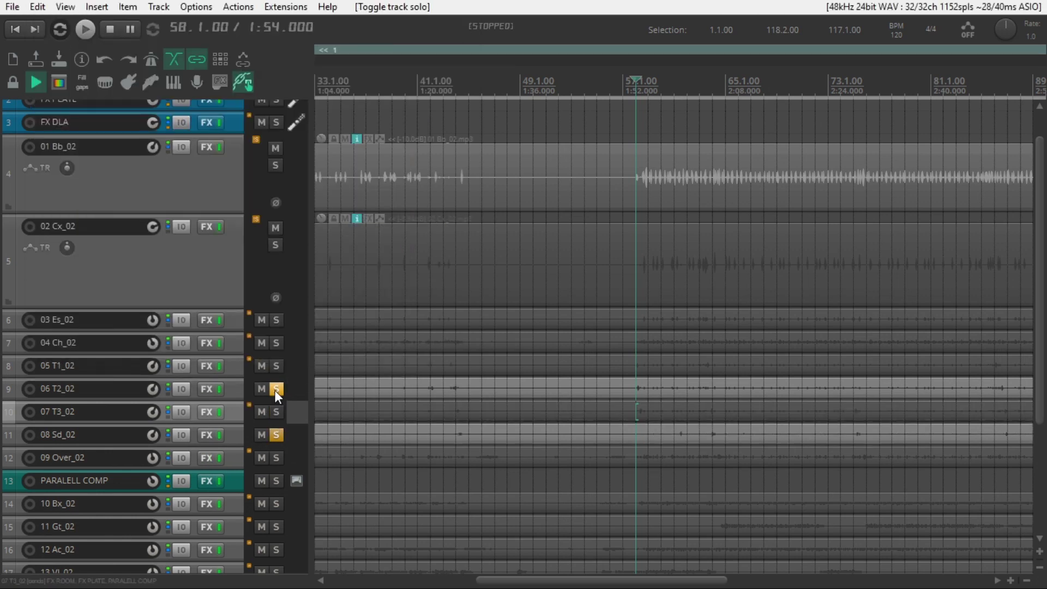
left_click(275, 389)
left_click(247, 431)
Set the attack of Renaissance Axx Mono on track 08 Sd_02 to 15, leaving the track's effects enabled and the chain closed
left_click(214, 434)
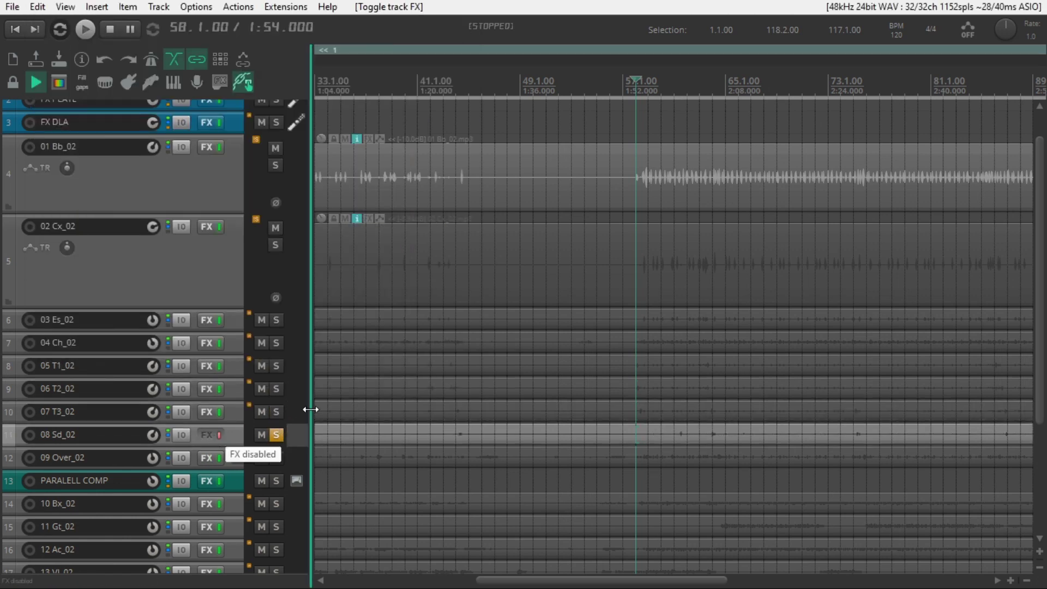
left_click(207, 436)
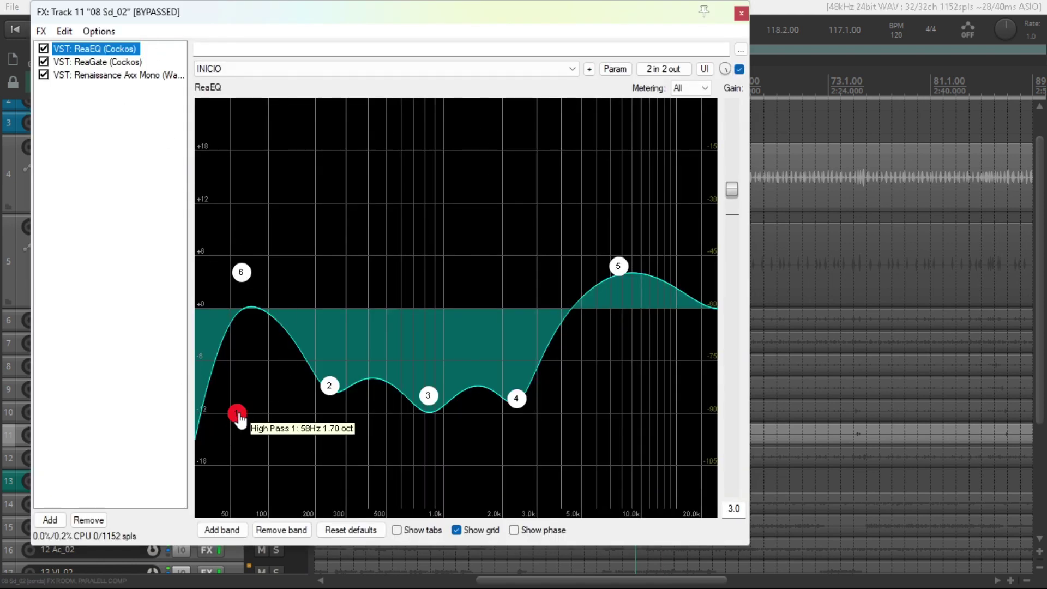
left_click(98, 77)
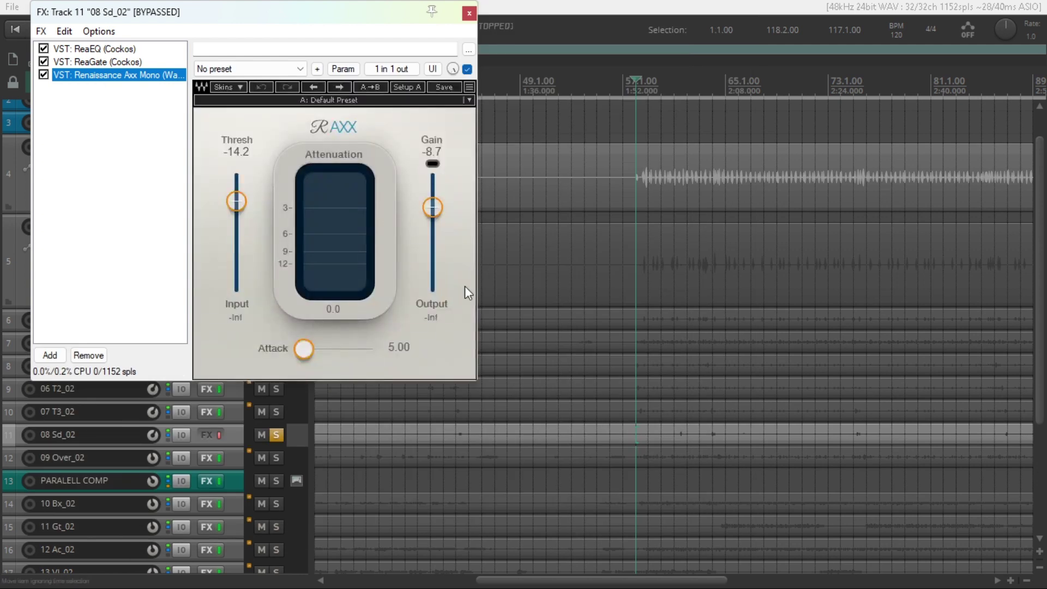
left_click(394, 346)
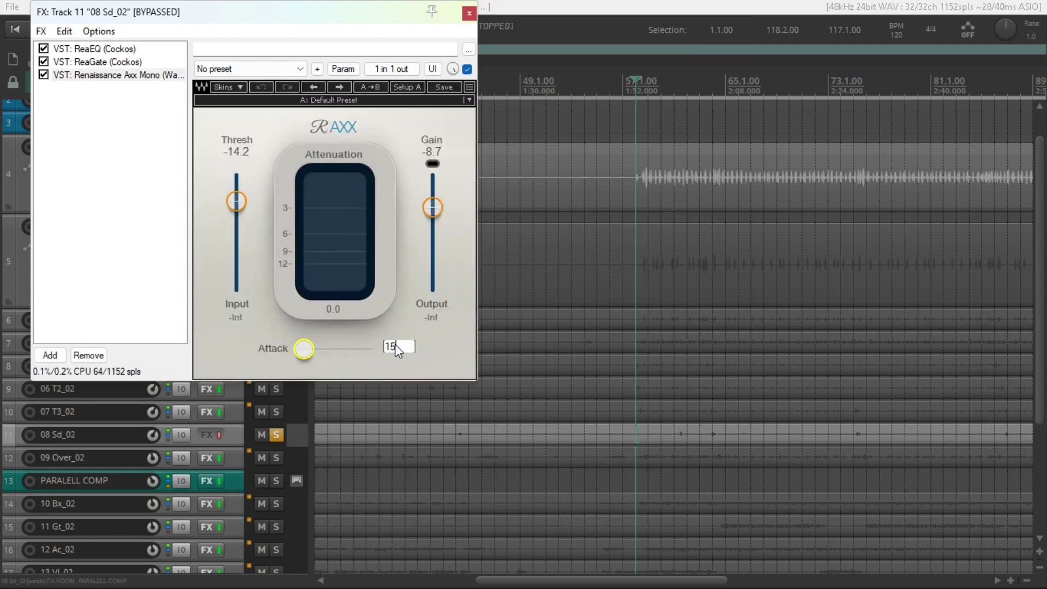
type("15")
key("Return")
left_click(469, 15)
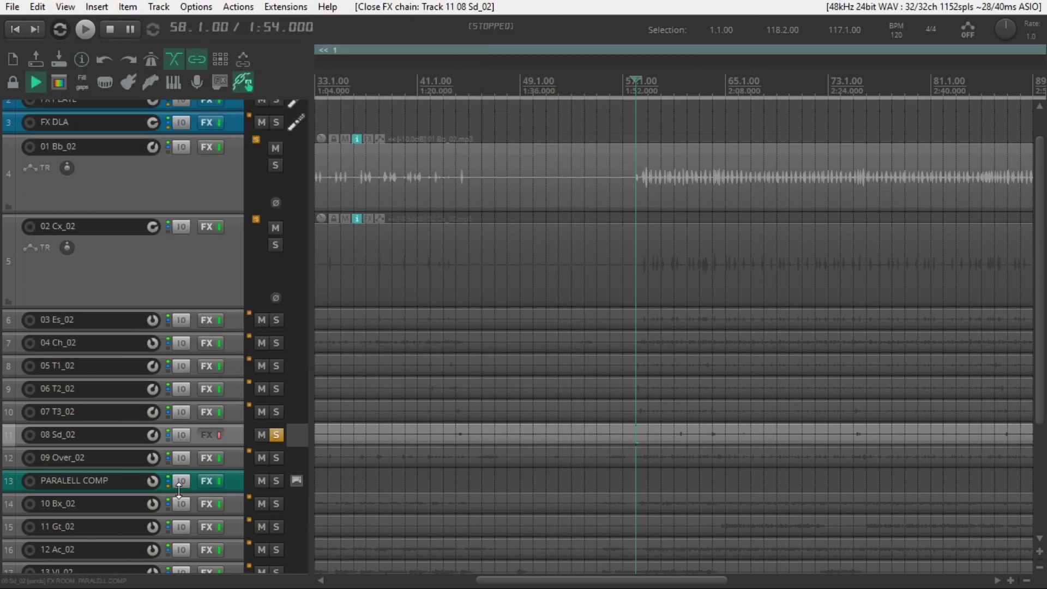
left_click(220, 434)
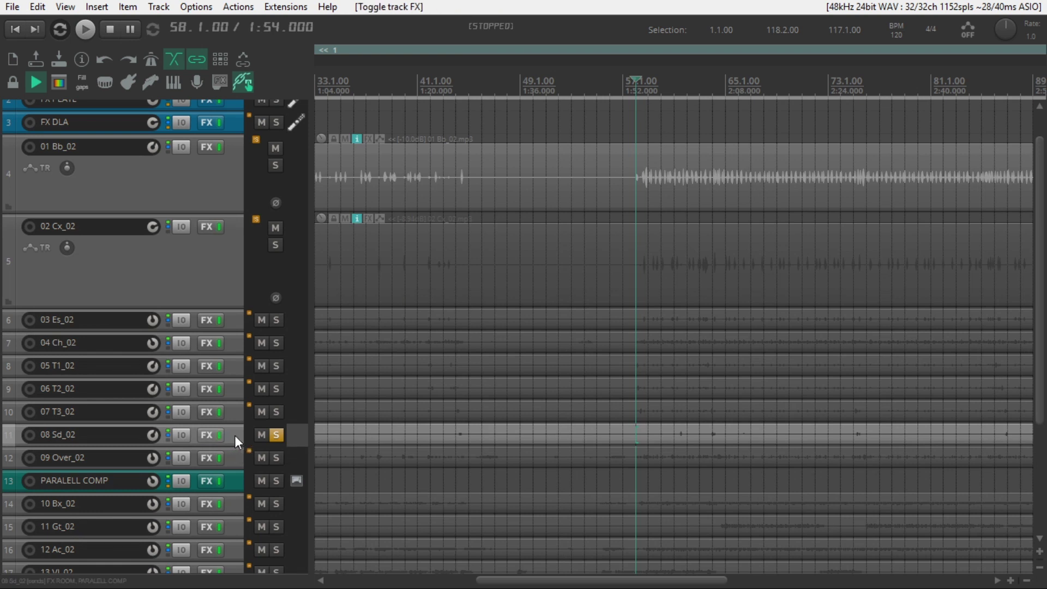
Listen to the soloed track 08 Sd_02 from measure 60 and stop playback
left_click(660, 93)
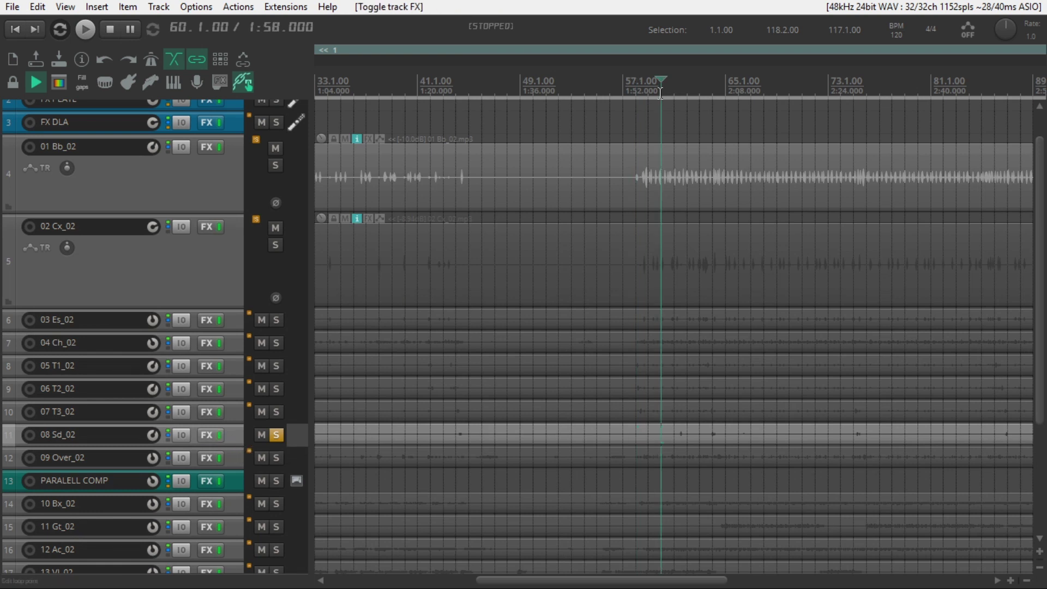
key("space")
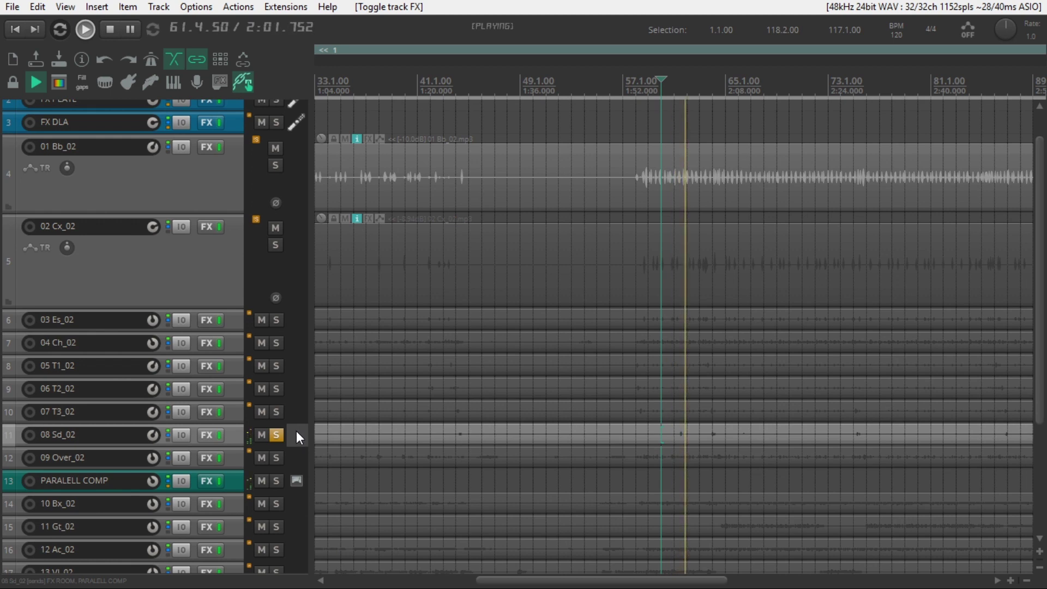
key("space")
Solo track 09 Over_02 instead of 08 Sd_02 and start playback
left_click(274, 437)
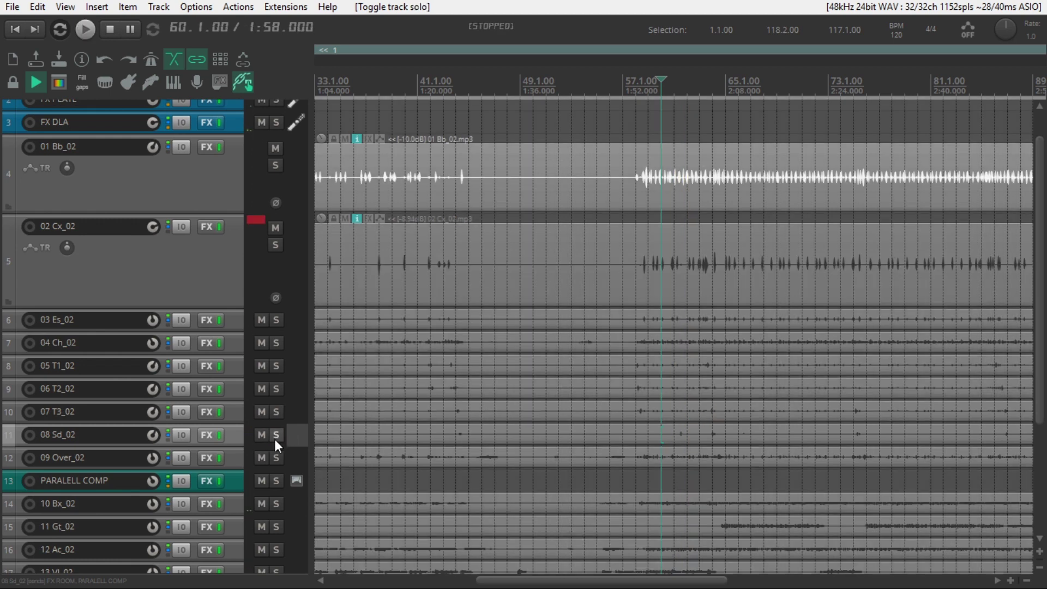
left_click(275, 459)
key("space")
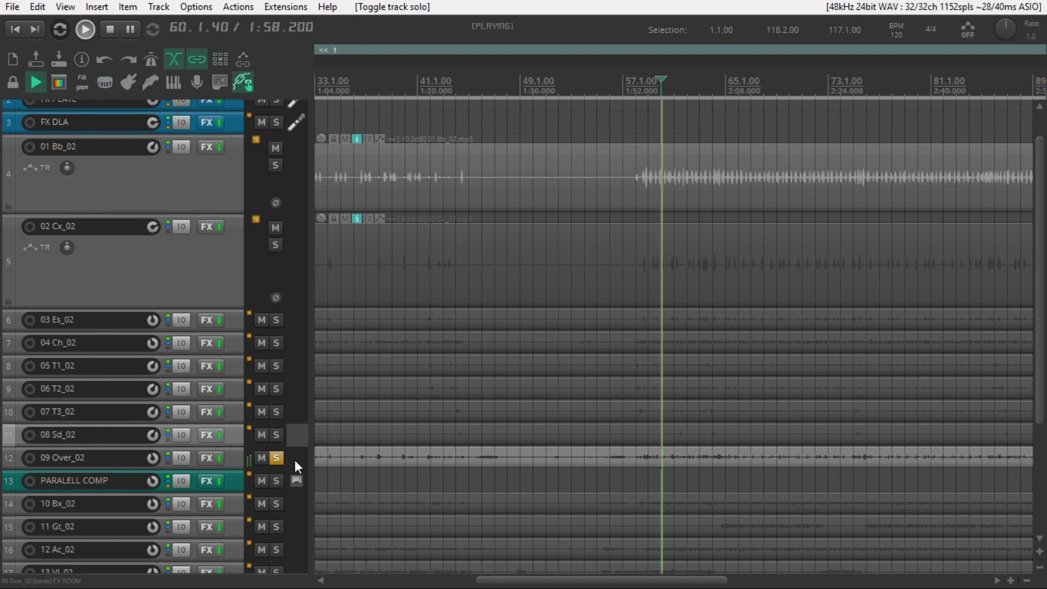
Examine the ReaEQ curve and band 4 values of track 09 Over_02, stopping playback and closing its effects chain
left_click(208, 454)
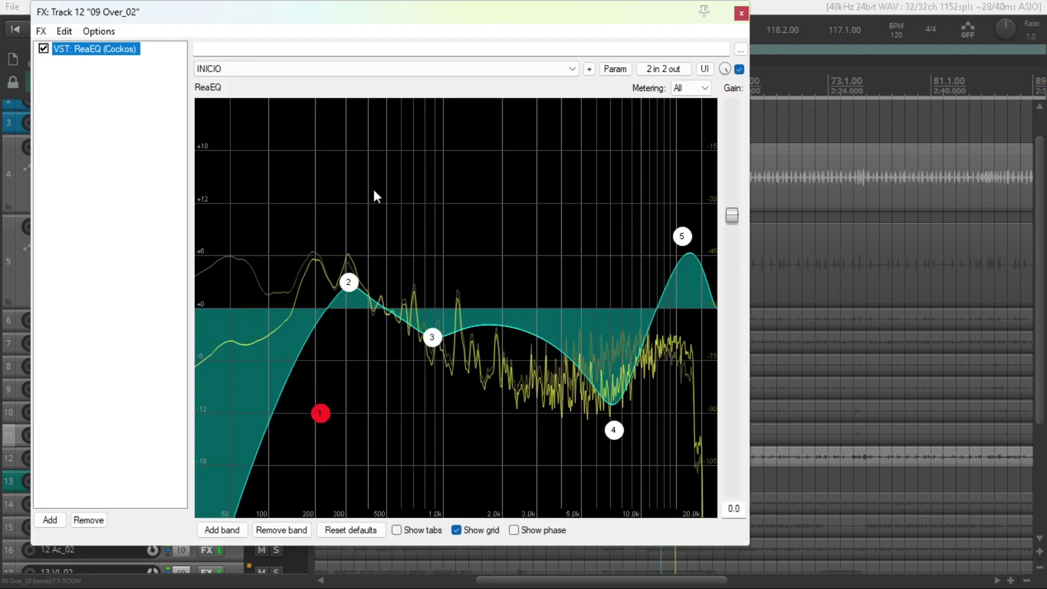
left_click(740, 69)
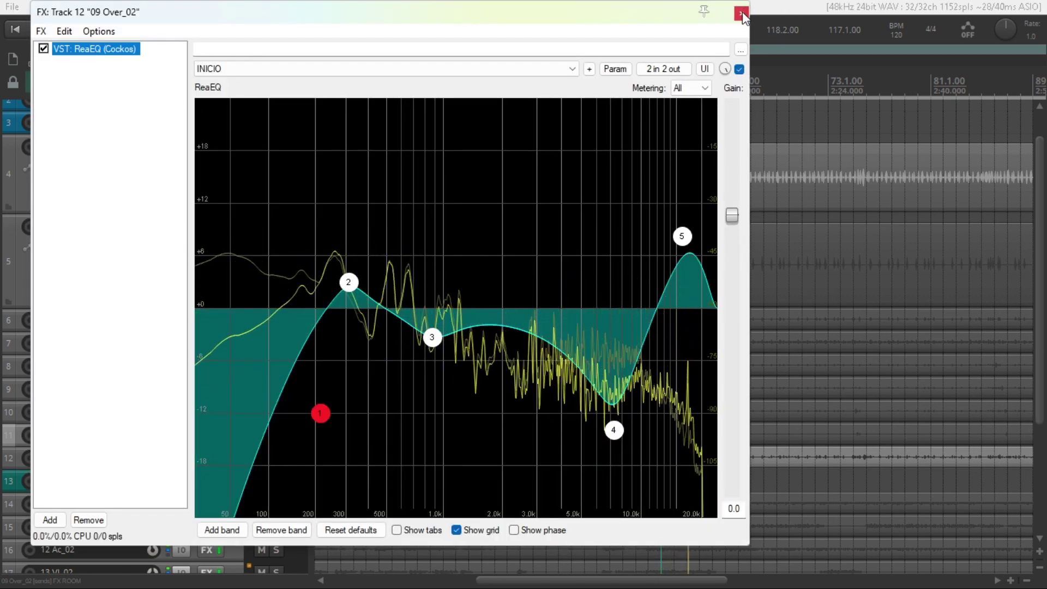
key("space")
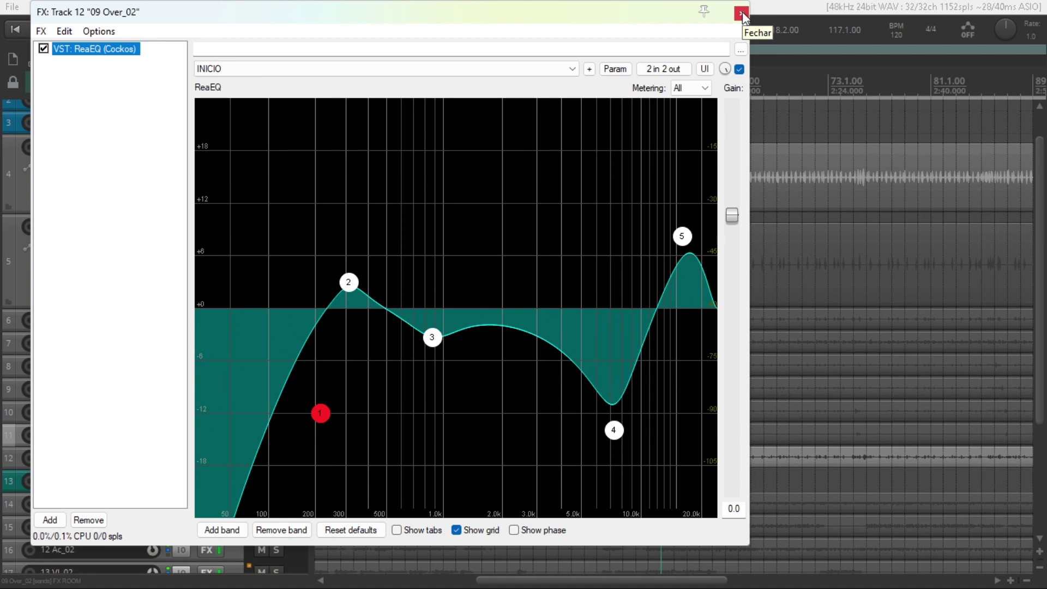
mouse_move(613, 431)
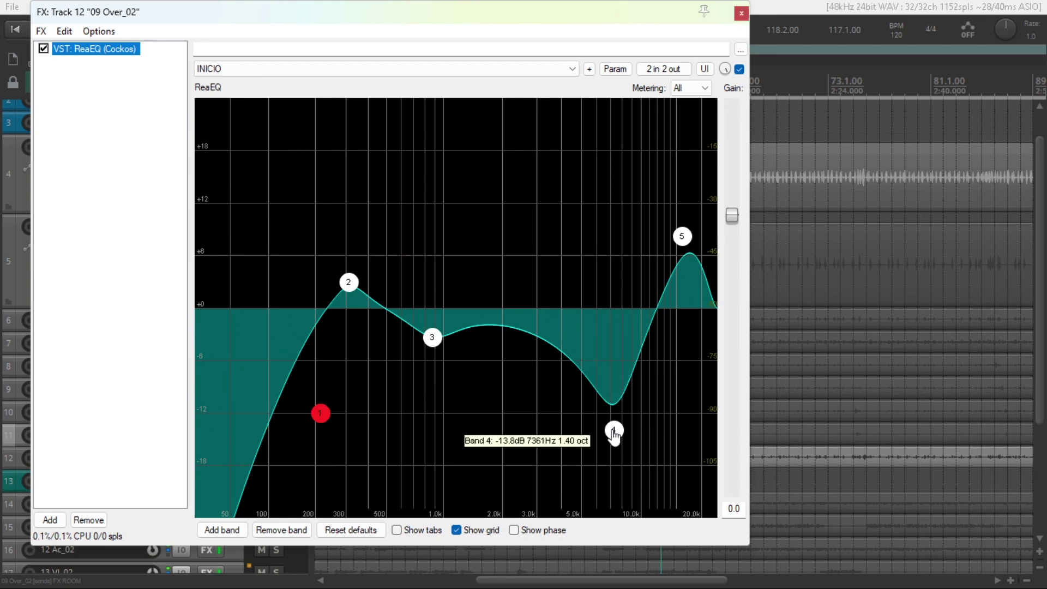
left_click(741, 14)
Solo the PARALELL COMP track instead of 09 Over_02 and select it
left_click(276, 457)
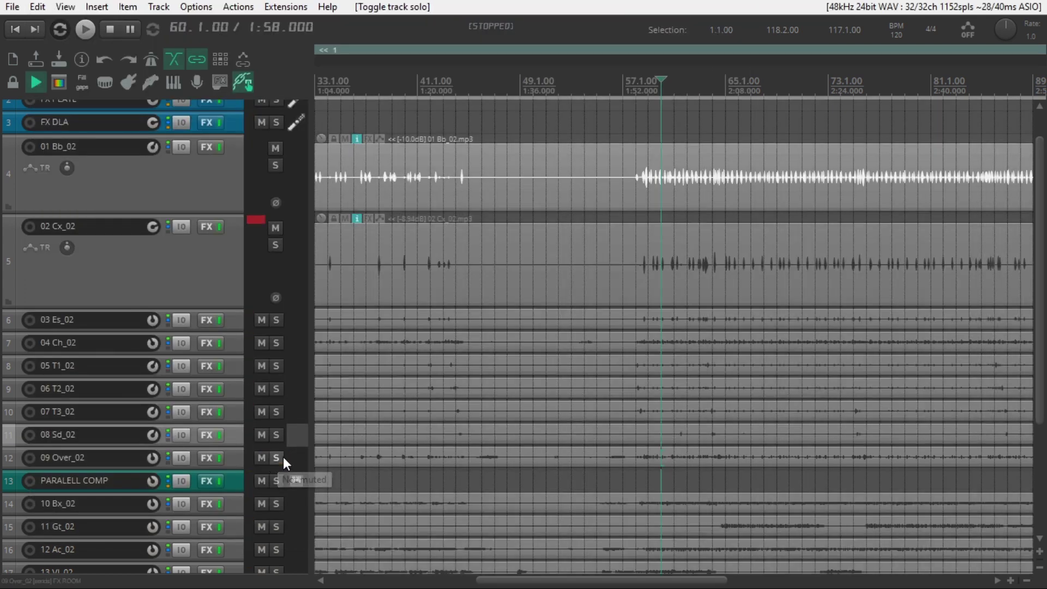
left_click(276, 481)
left_click(297, 482)
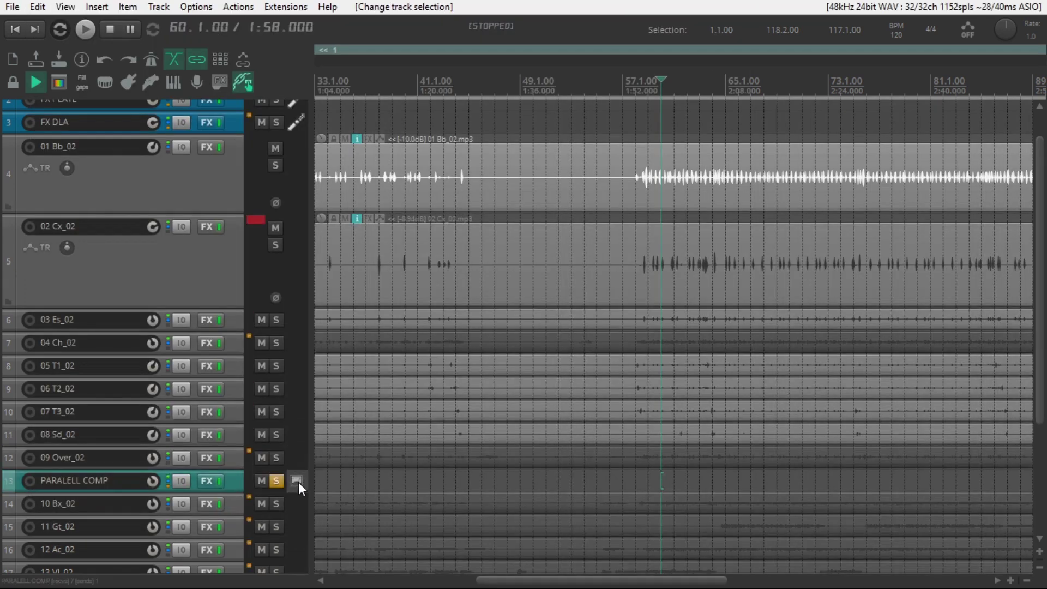
Examine the ReaComp settings of PARALELL COMP during brief playback, close its effects chain and unsolo the track
left_click(208, 480)
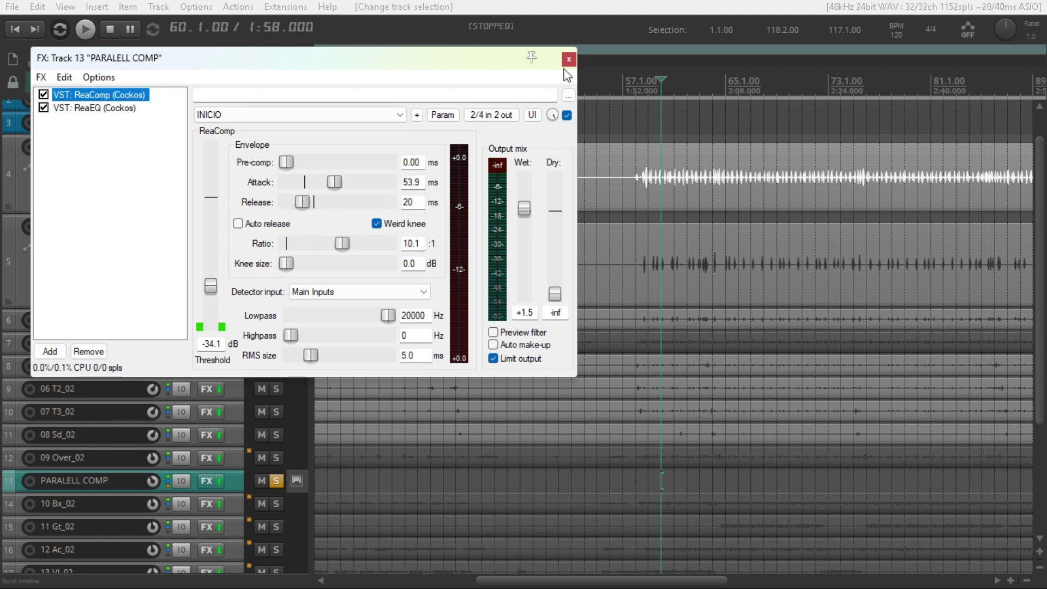
key("space")
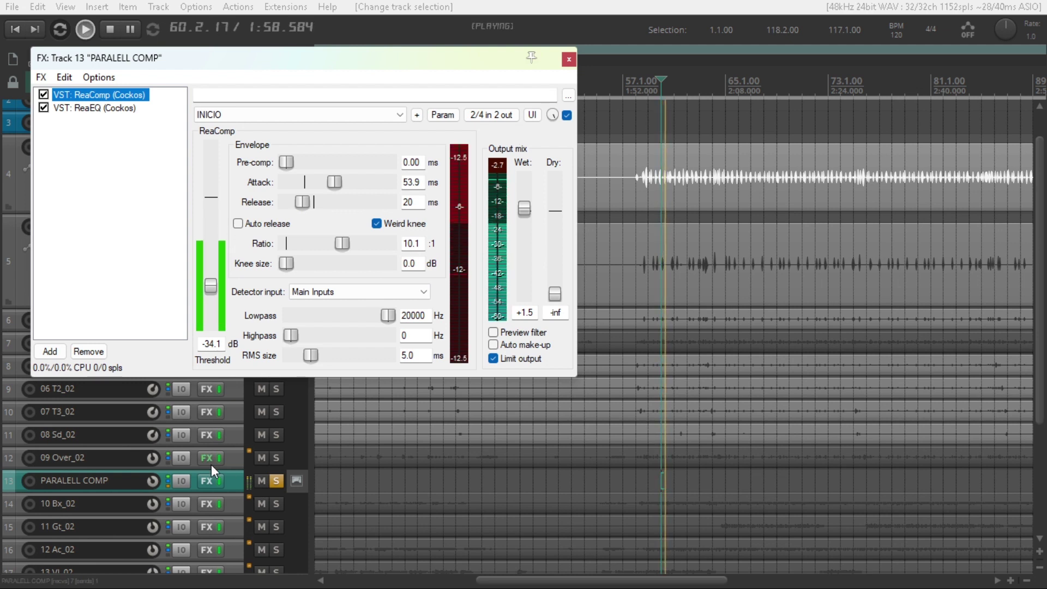
key("space")
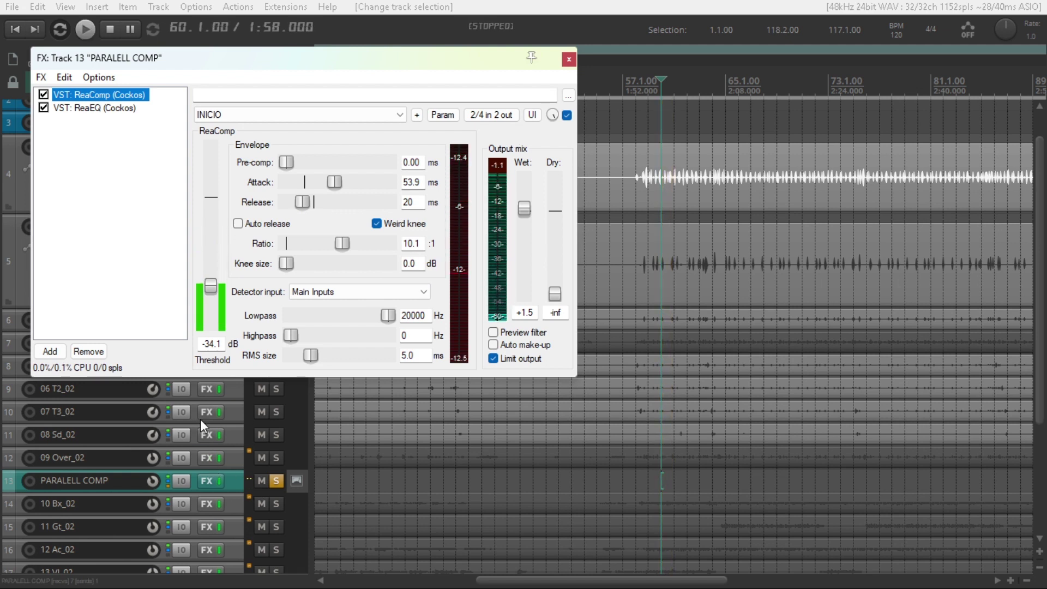
left_click(572, 60)
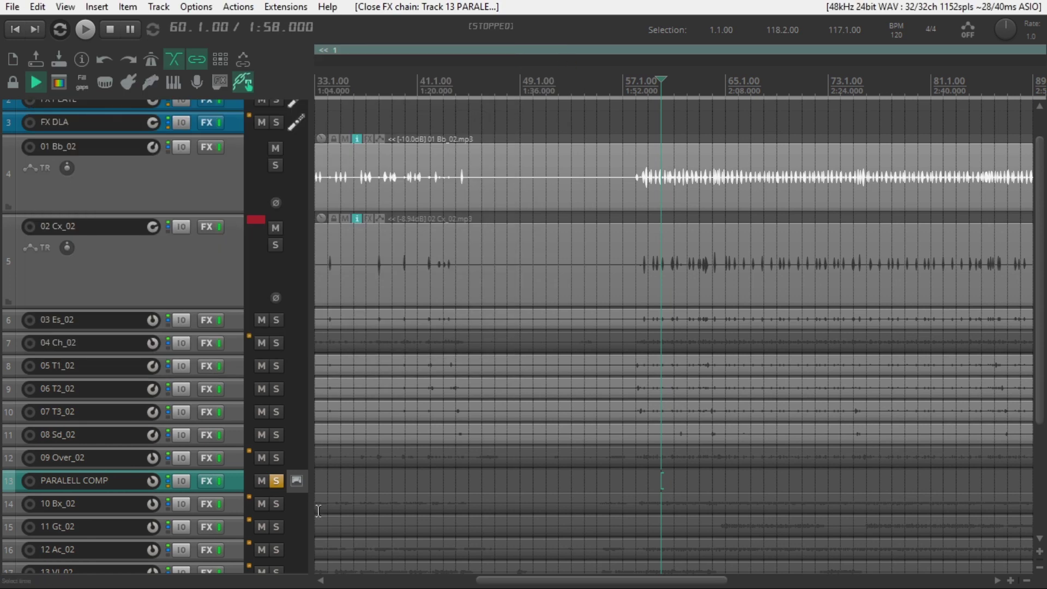
left_click(276, 482)
left_click(276, 504)
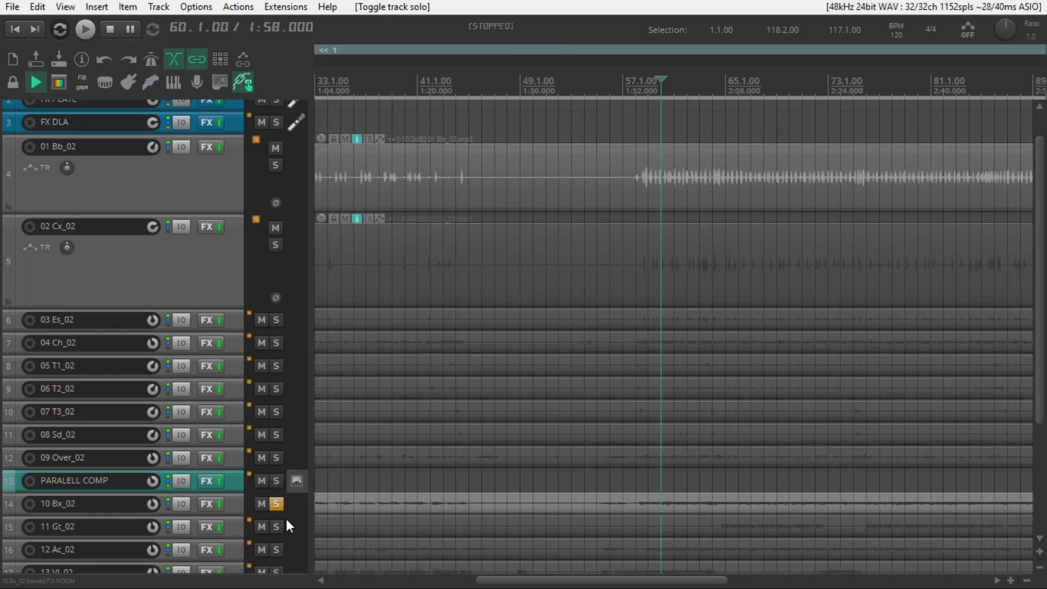
left_click(295, 502)
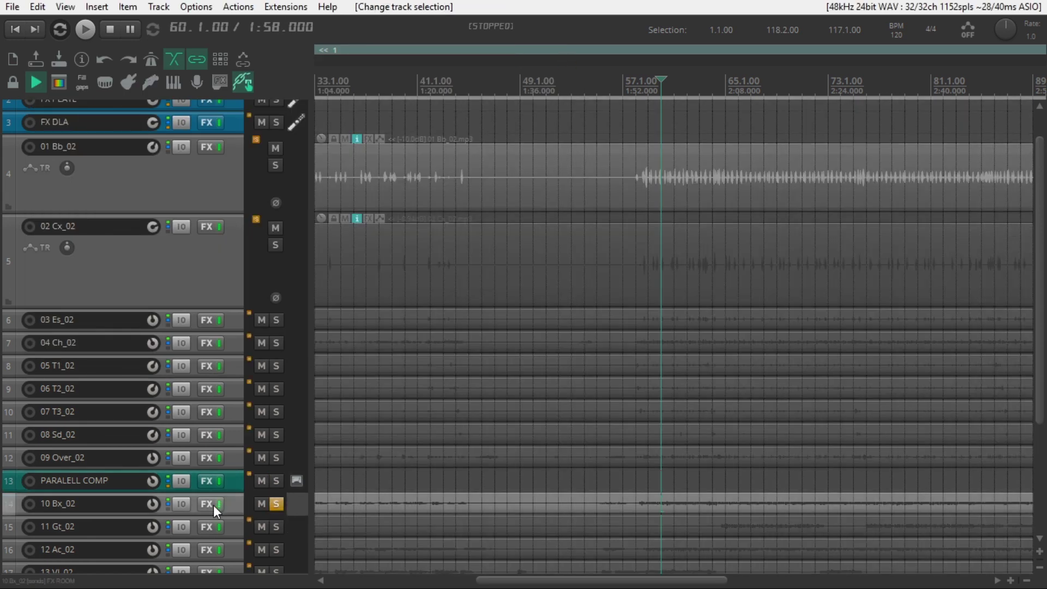
left_click(277, 503)
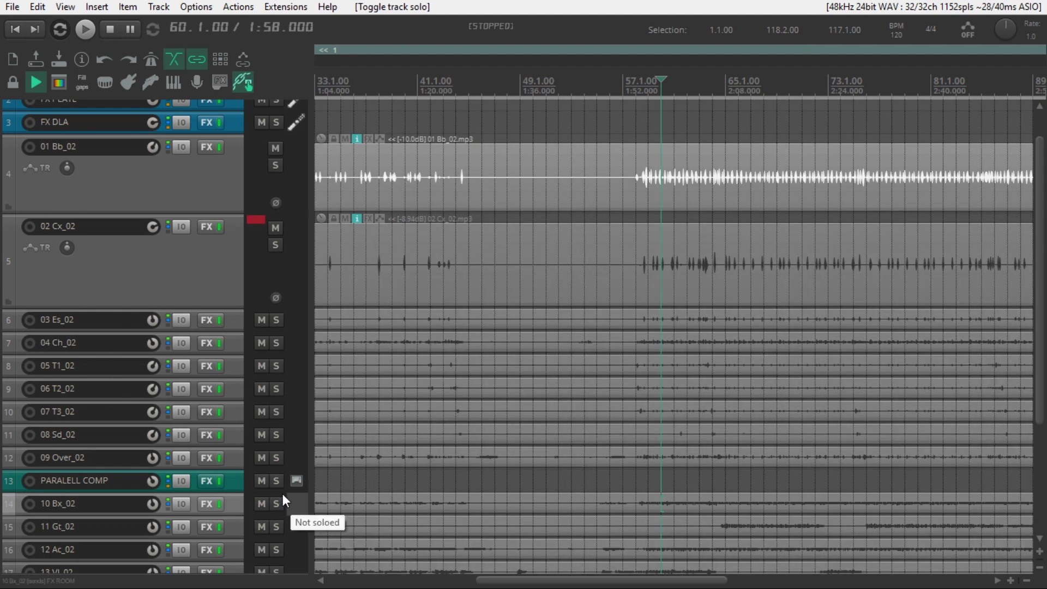
Solo all tracks from 01 Bb_02 through PARALELL COMP, play them together and select the PARALELL COMP track
left_click(289, 480)
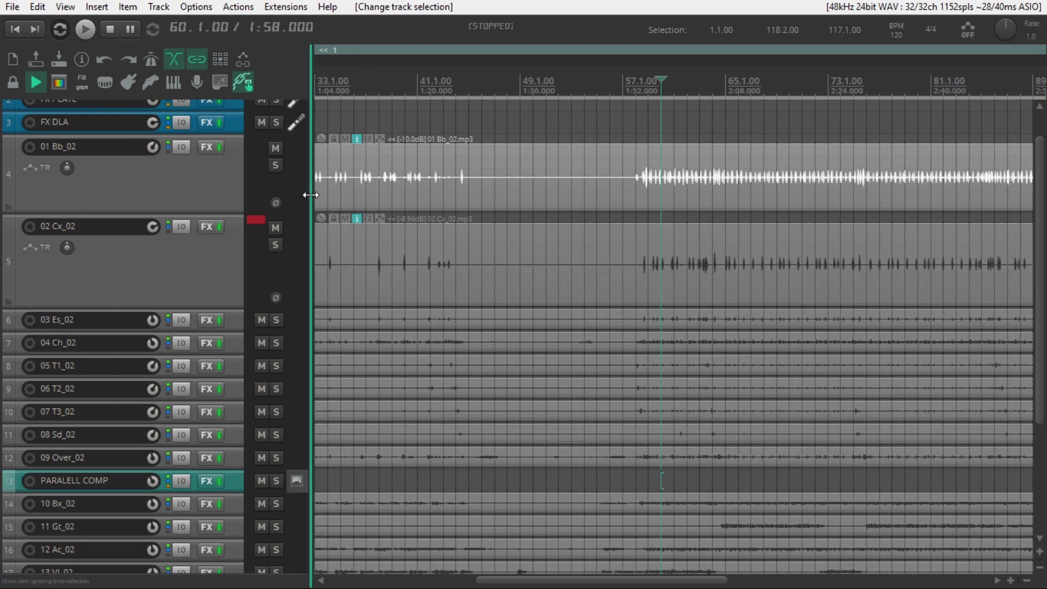
left_click(276, 165)
key("space")
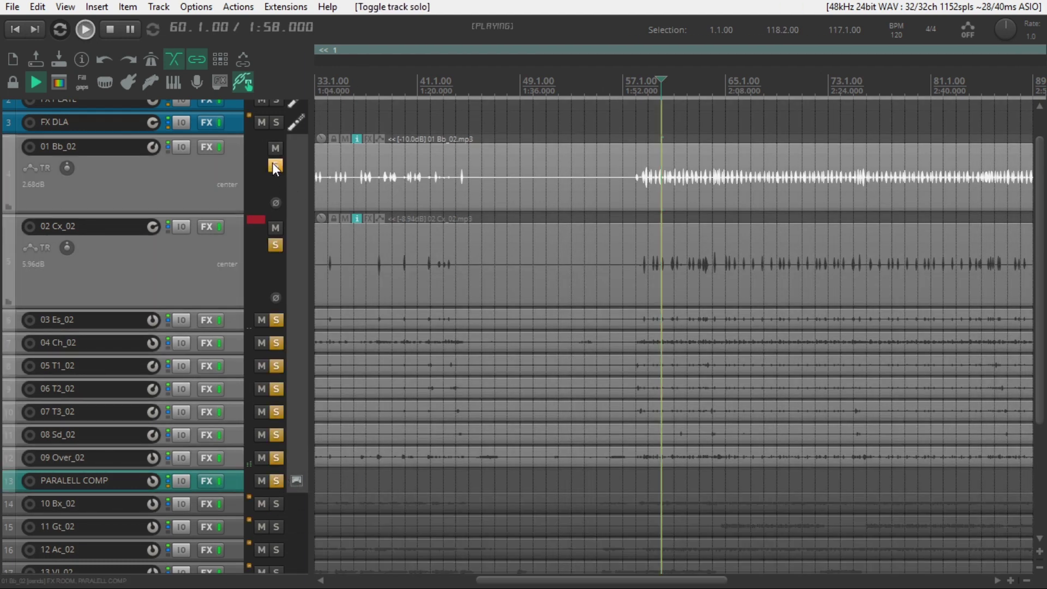
left_click(294, 479)
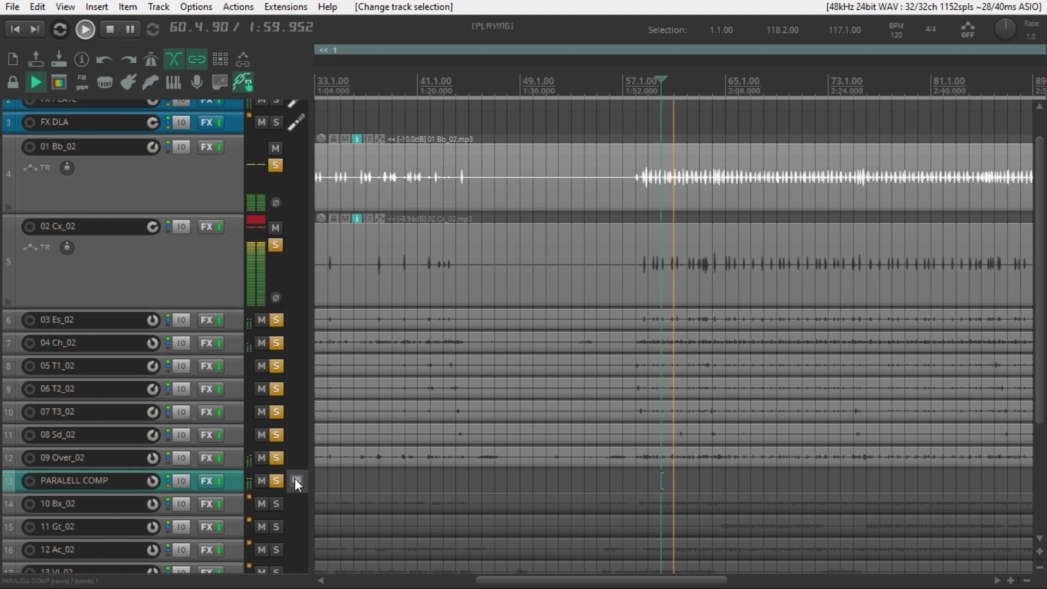
Compare the drum mix with and without PARALELL COMP by toggling its mute and solo during playback
left_click(261, 480)
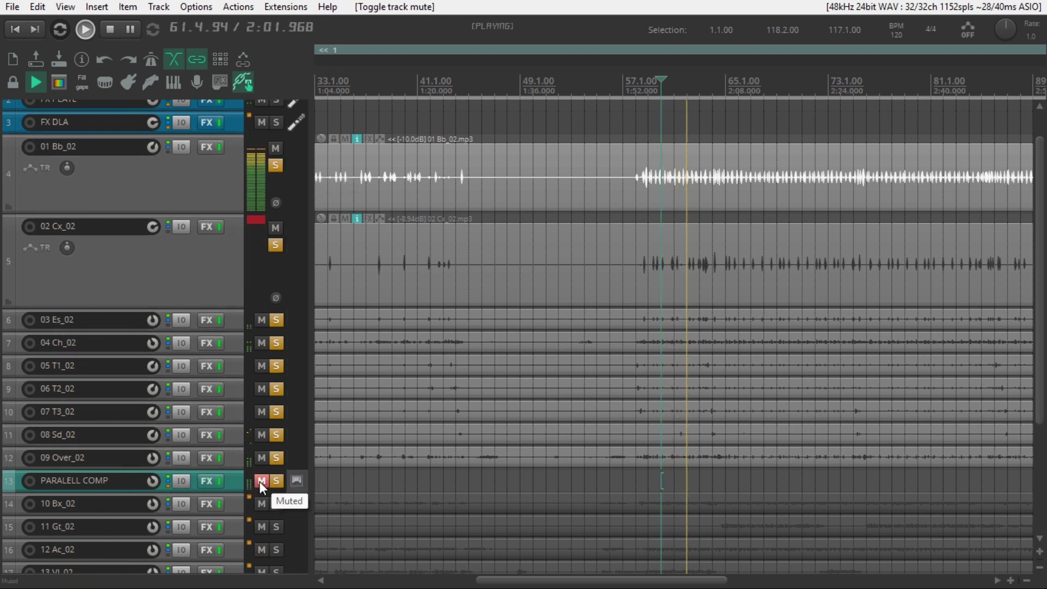
left_click(261, 481)
left_click(276, 482)
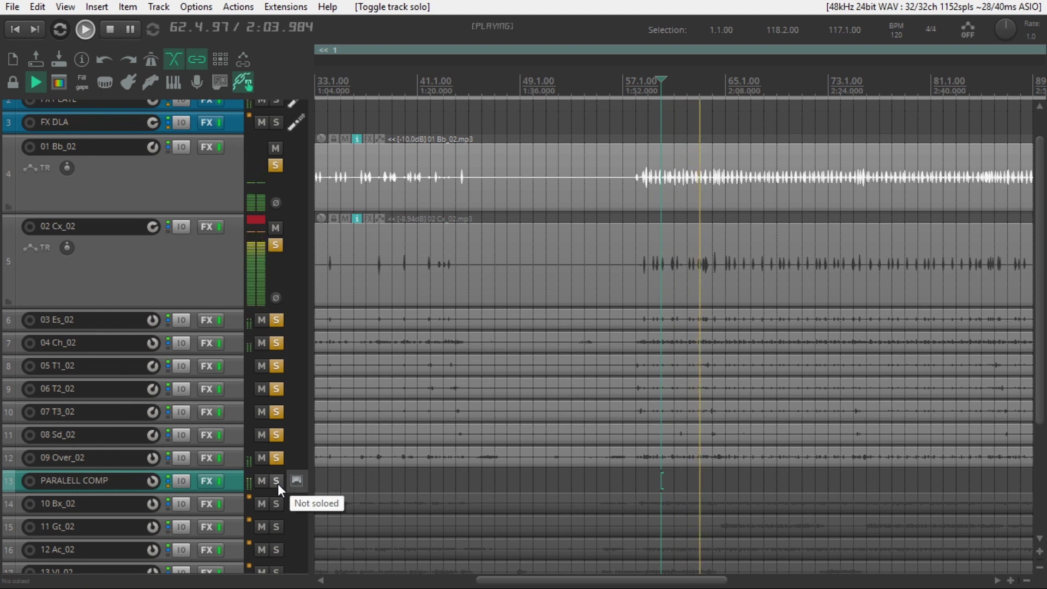
left_click(276, 482)
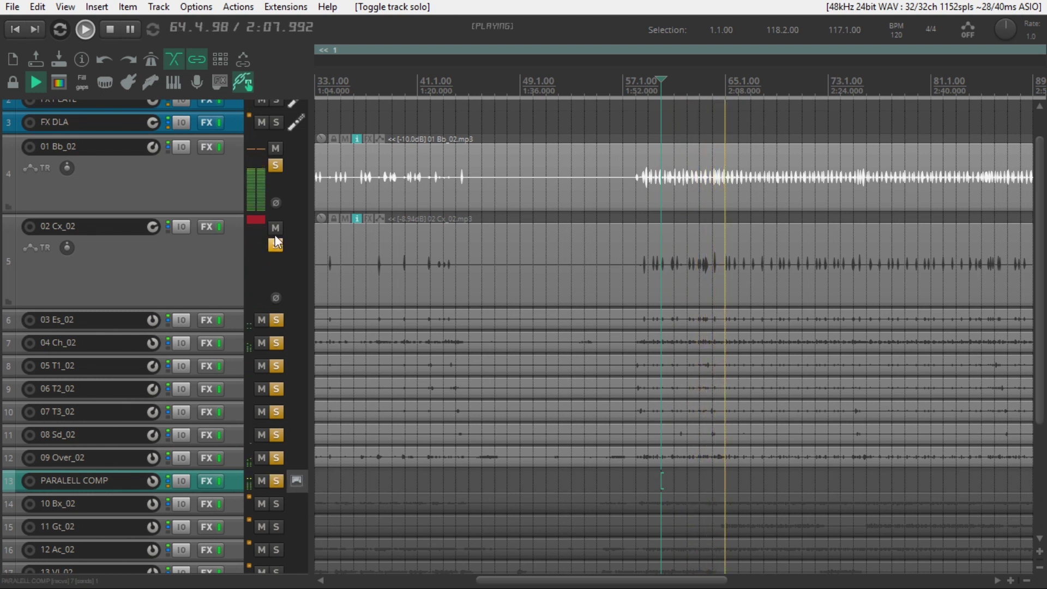
left_click(261, 216)
Stop playback and unsolo all tracks
key("space")
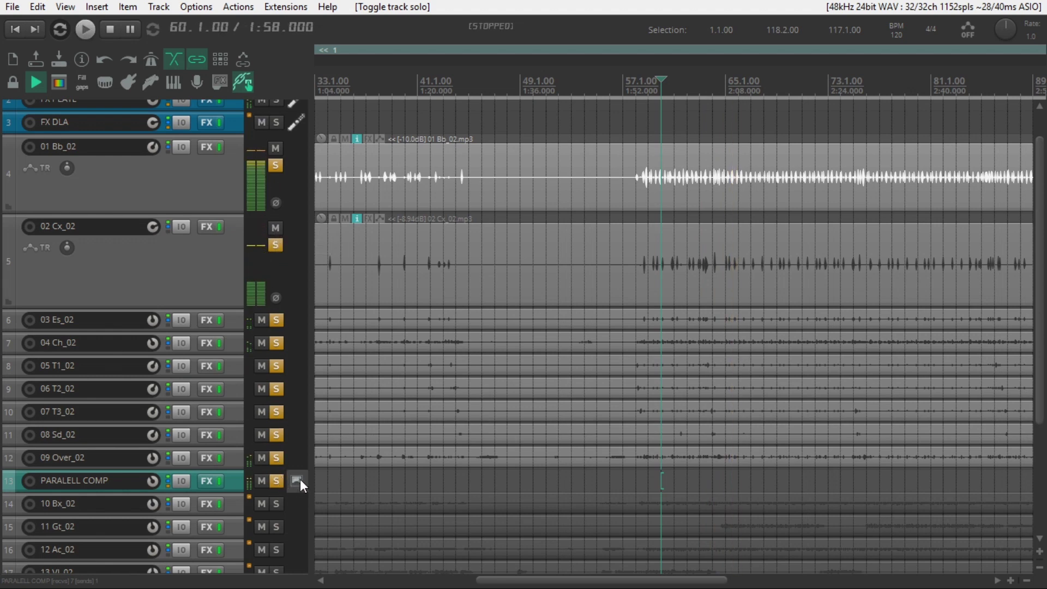
left_click(277, 482)
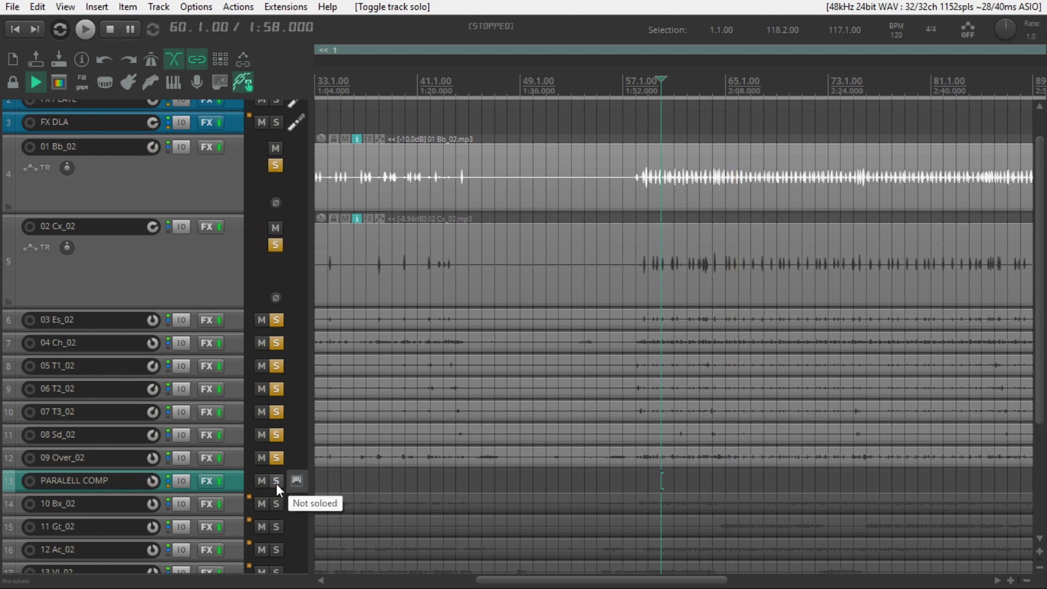
left_click(280, 479, "alt")
Examine the RVerb Stereo and ReaEQ settings of the FX ROOM track, closing their windows
scroll(132, 195, "up", 2)
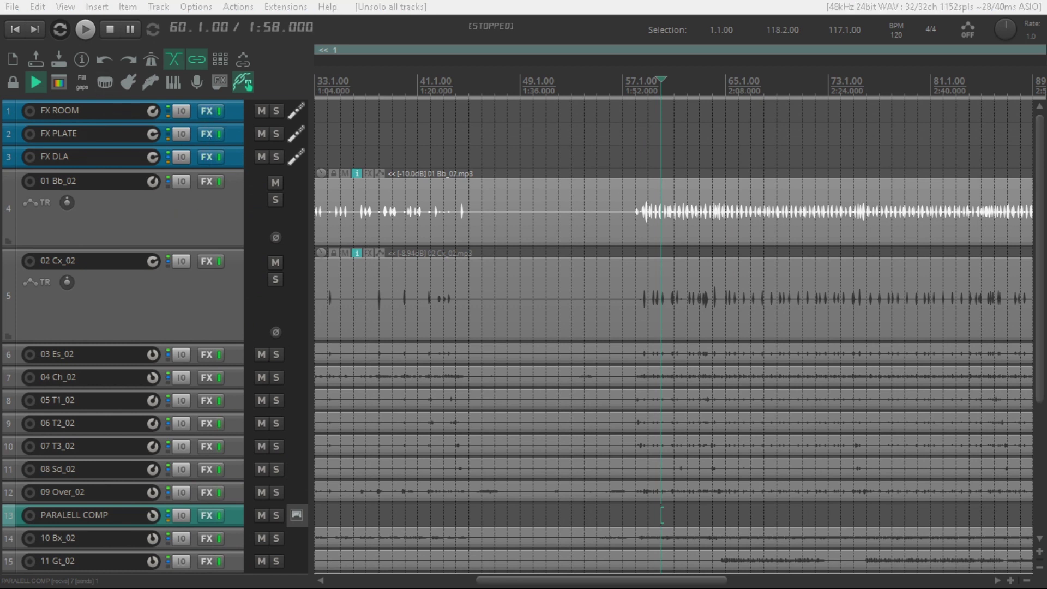
left_click(206, 111)
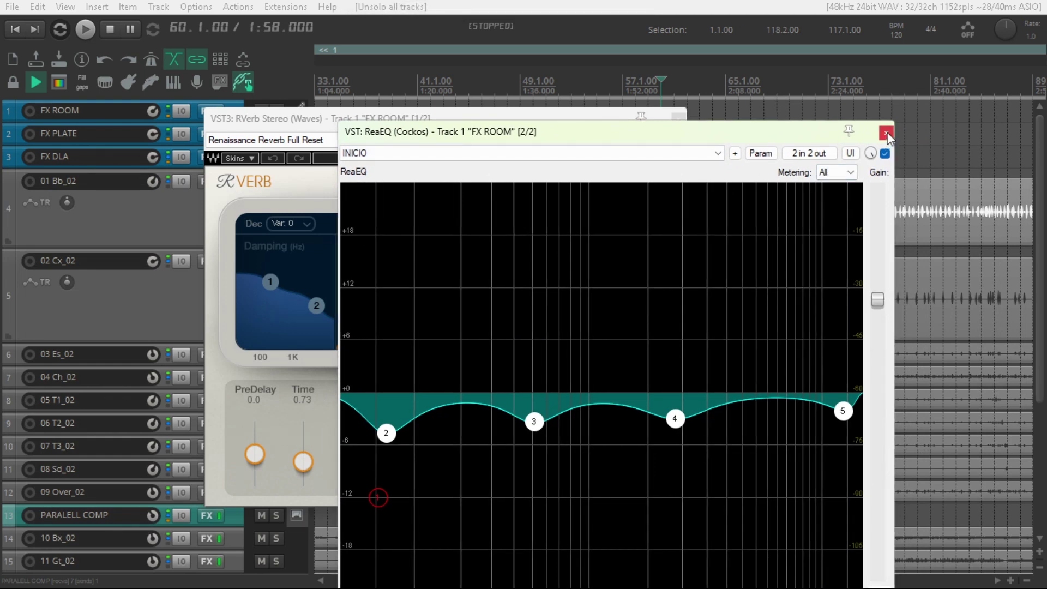
left_click(886, 133)
left_click(681, 112)
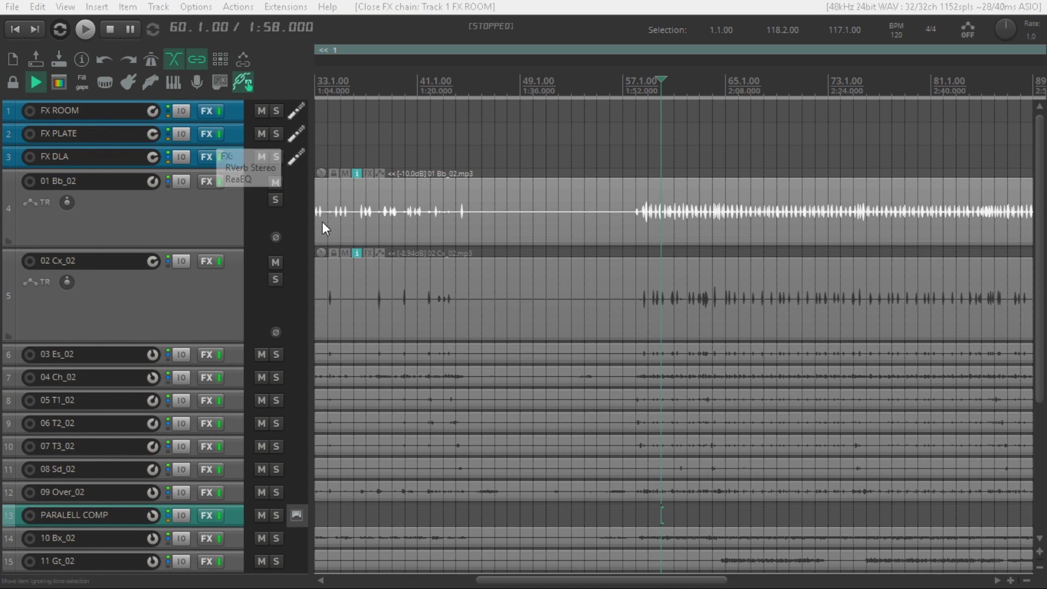
Examine the RVerb Stereo and ReaEQ settings of the FX PLATE track and close its effects chain
left_click(206, 134)
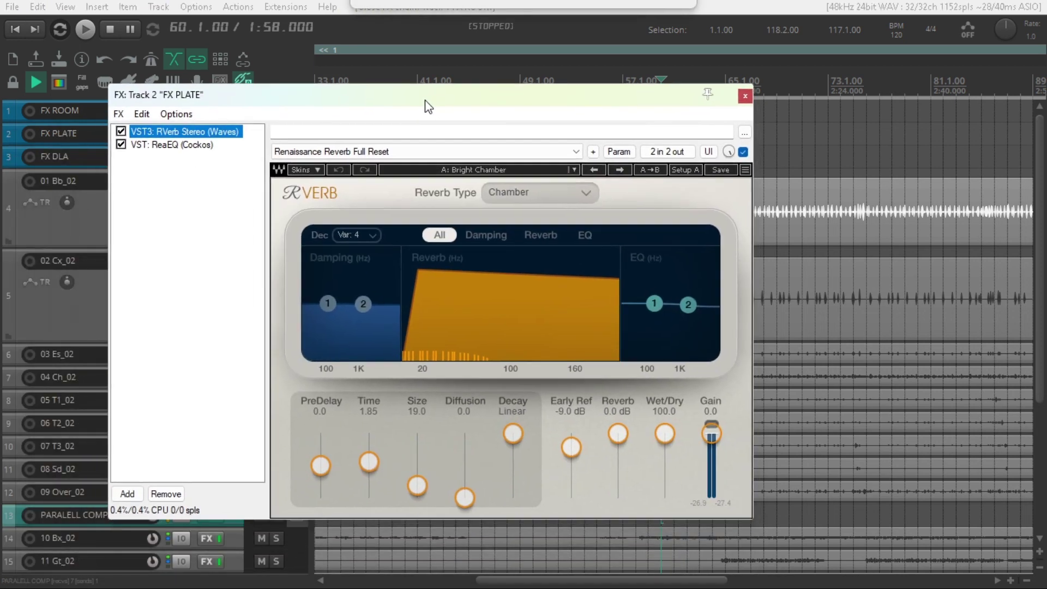
left_click(151, 143)
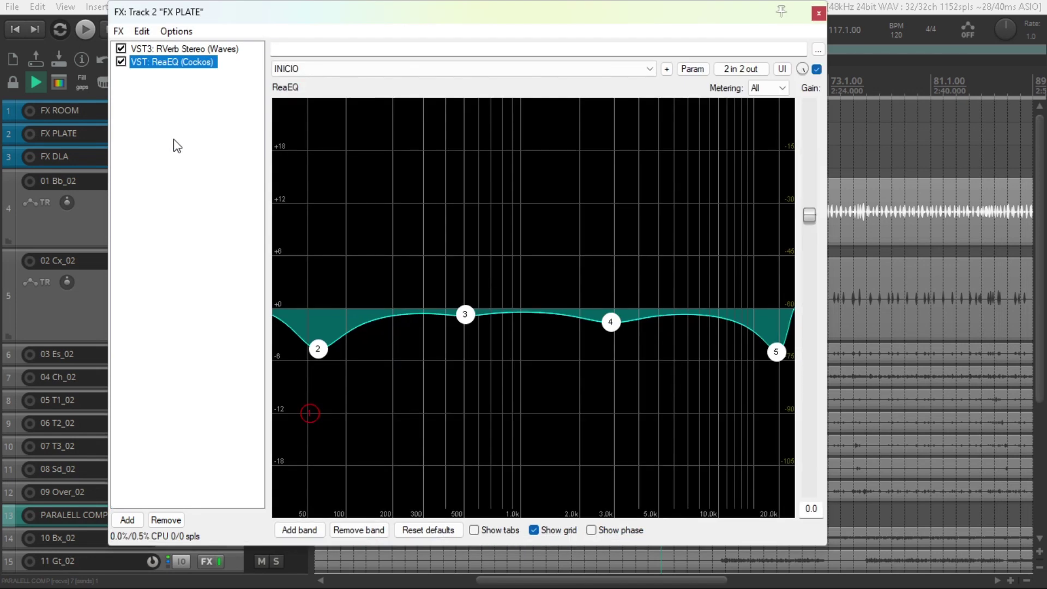
left_click(185, 48)
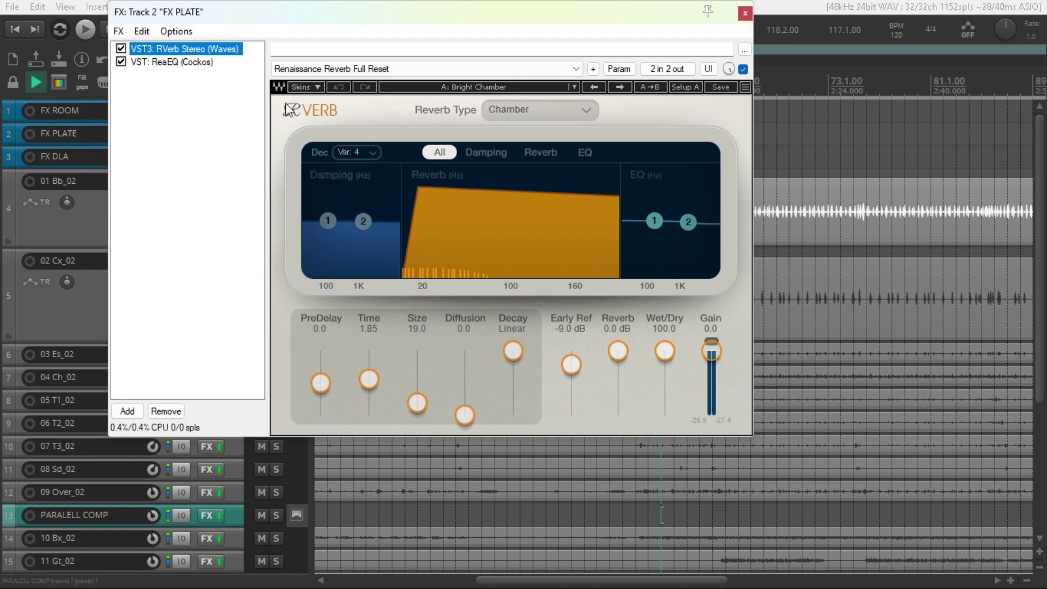
left_click(748, 15)
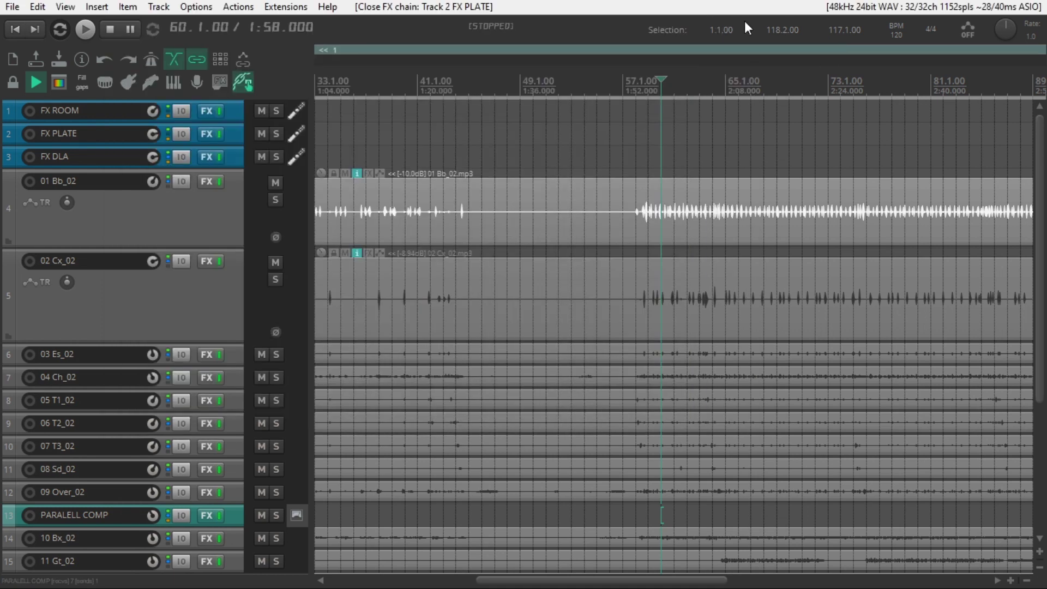
Examine the NastyDLAmkII delay settings of the FX DLA track and close its effects chain
left_click(187, 337)
left_click(207, 159)
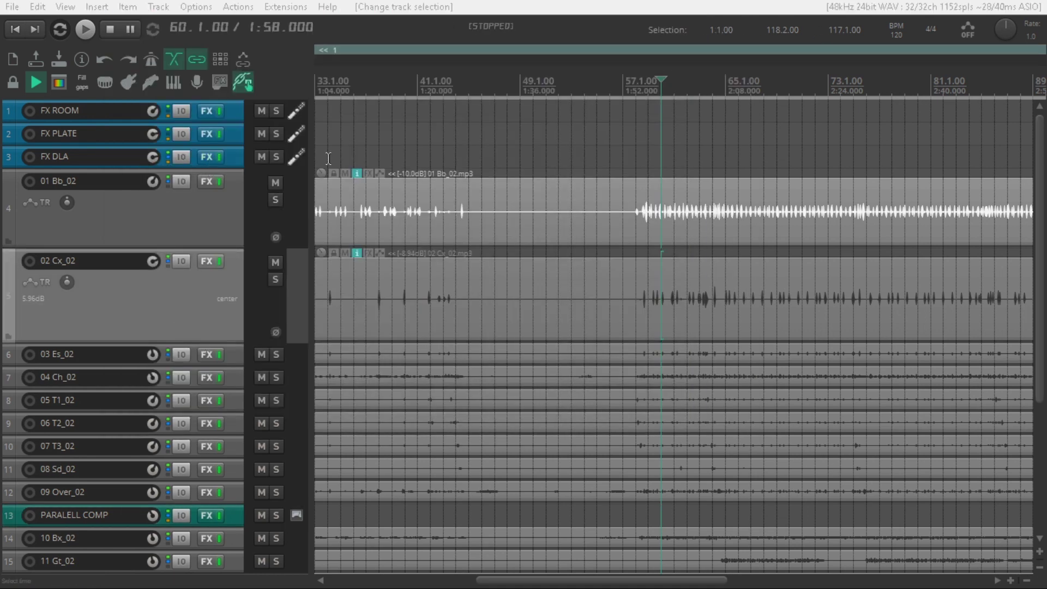
left_click_drag(0, 112, 520, 139)
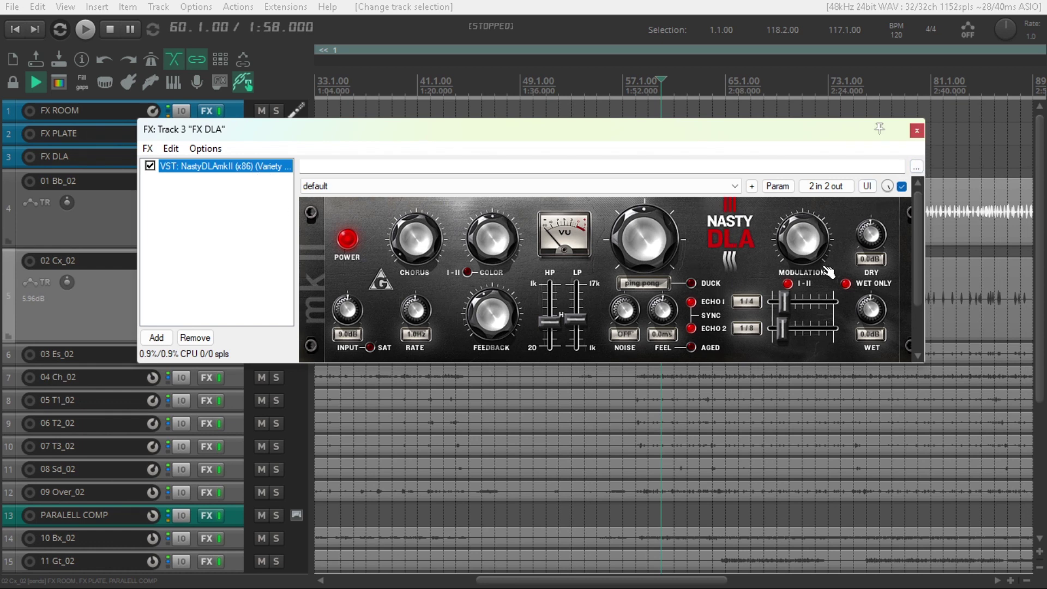
mouse_move(916, 278)
left_mouse_down()
mouse_move(919, 311)
mouse_move(914, 263)
left_mouse_up()
left_click(916, 130)
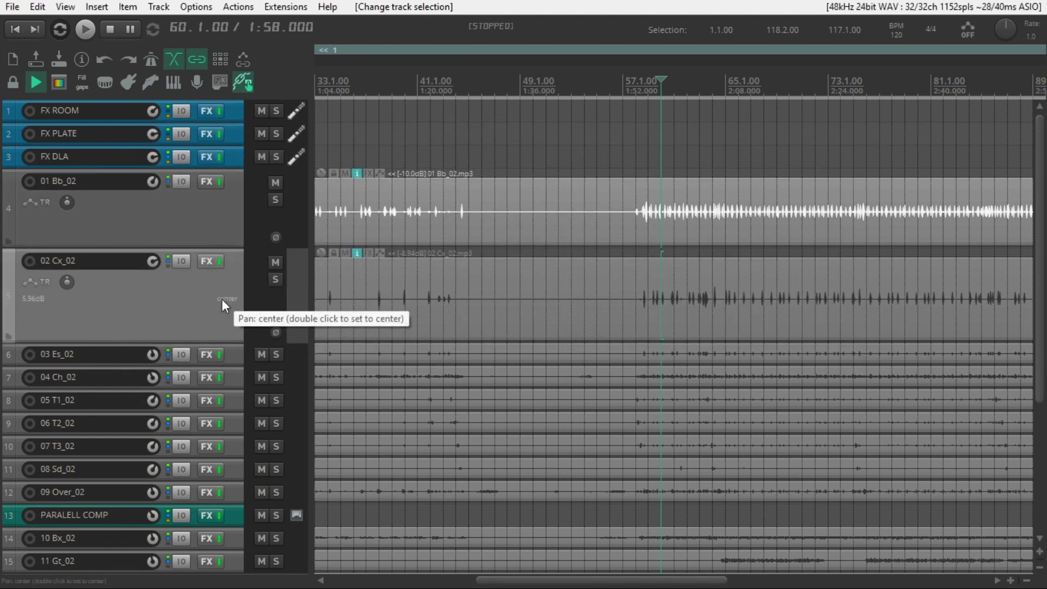
Reduce the track heights to compact rows and solo track 10 Bx_02
key("ctrl+Down")
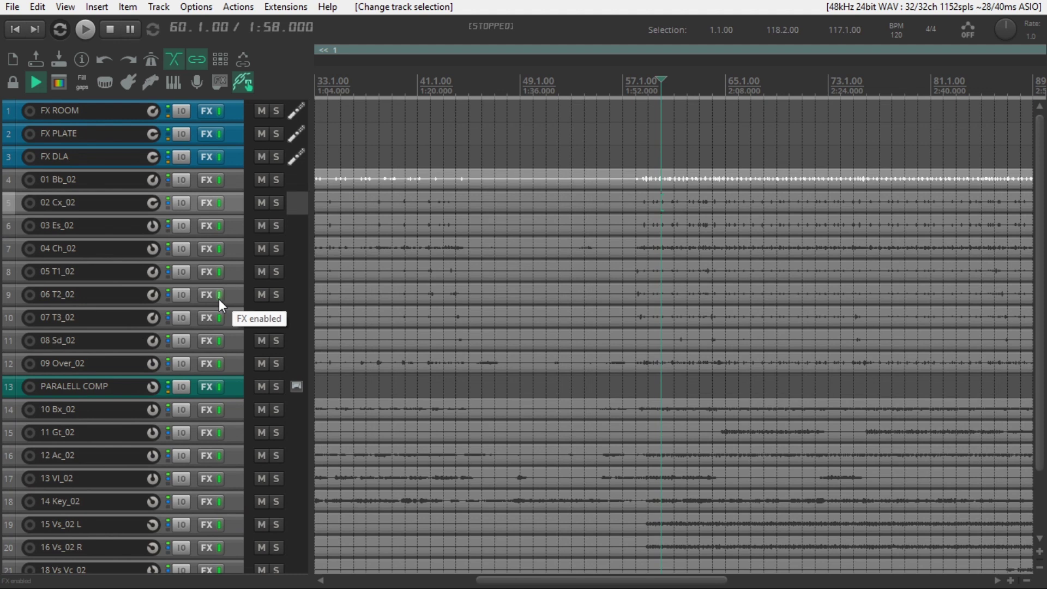
scroll(218, 299, "down", 3)
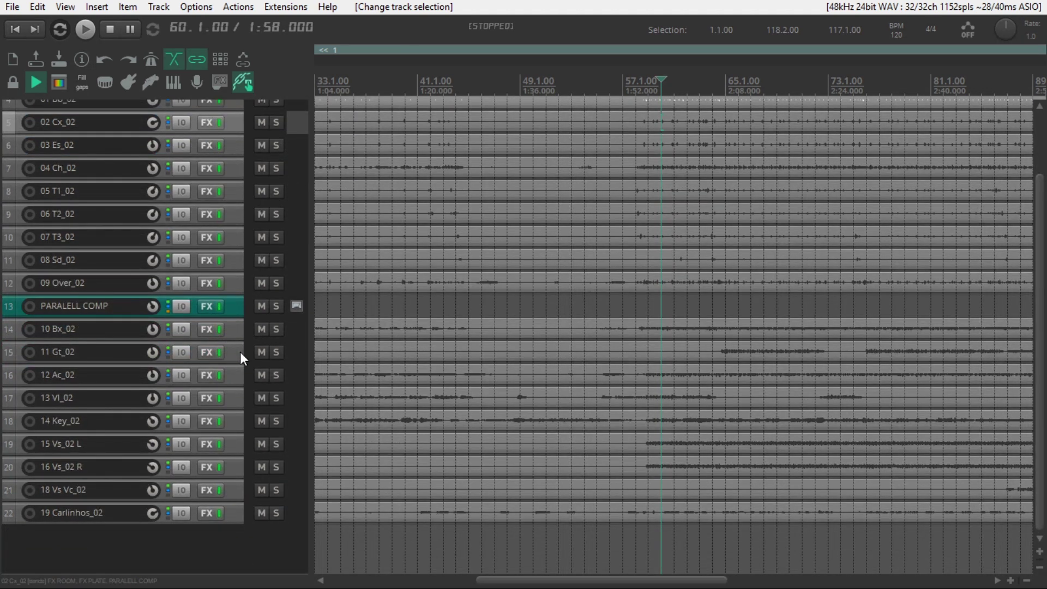
left_click(277, 328)
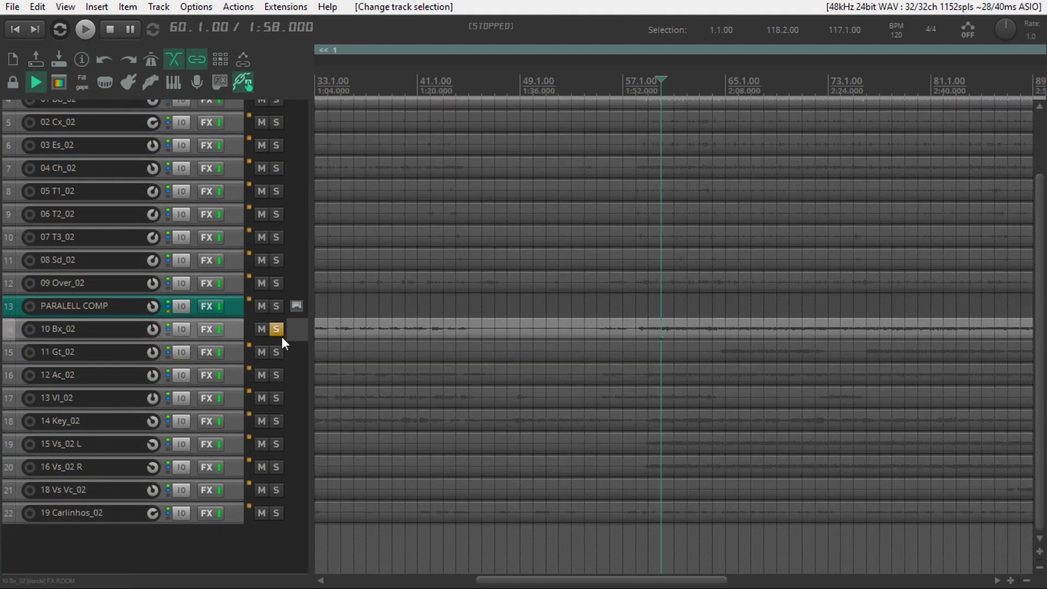
Examine the ReaEQ and Renaissance Axx settings of 10 Bx_02 with brief playback, closing its effects chain
left_click(206, 329)
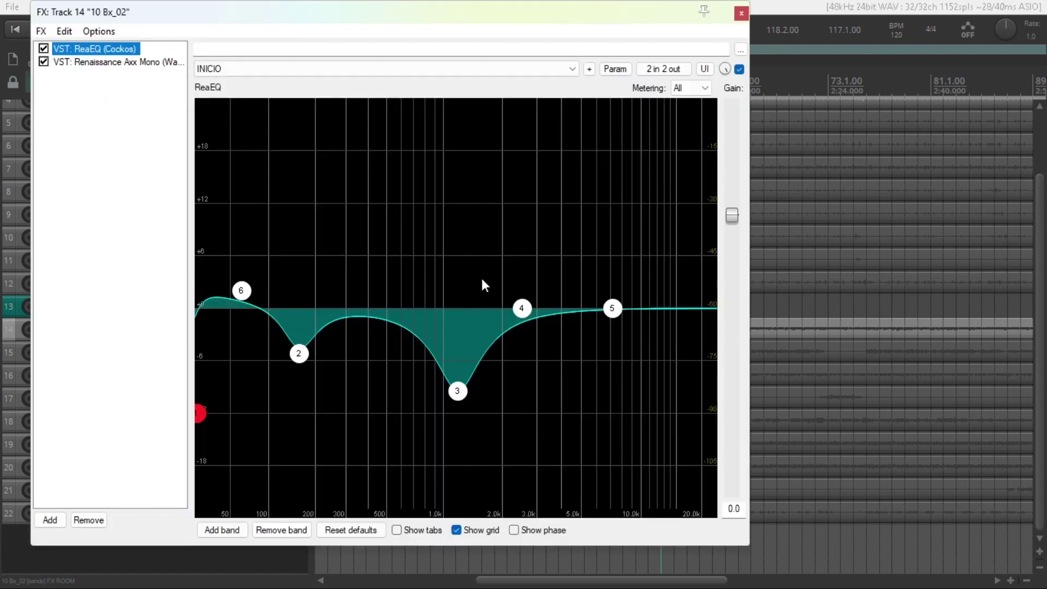
left_click(126, 63)
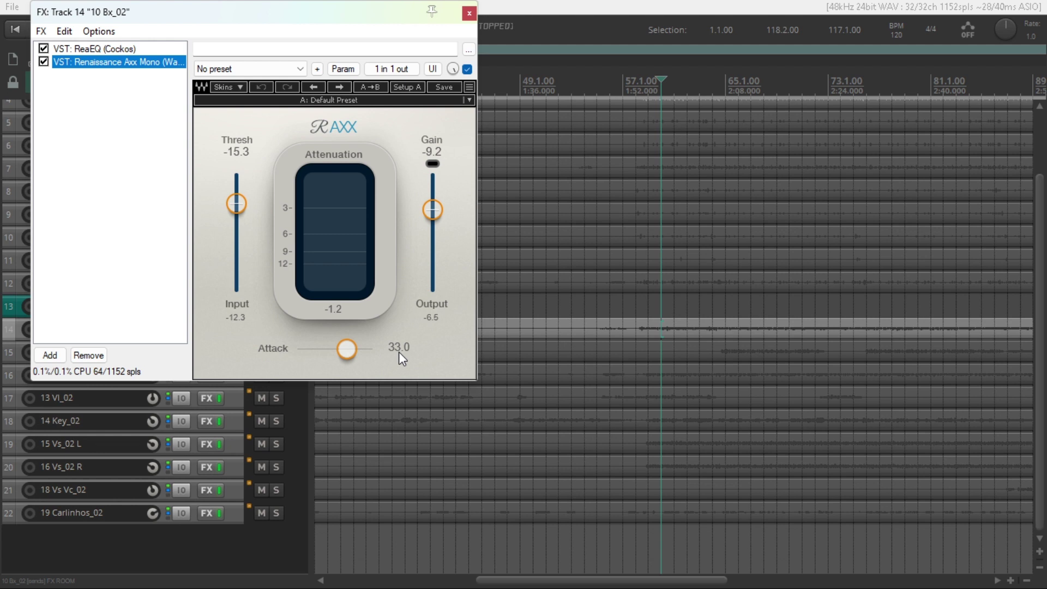
left_click(107, 47)
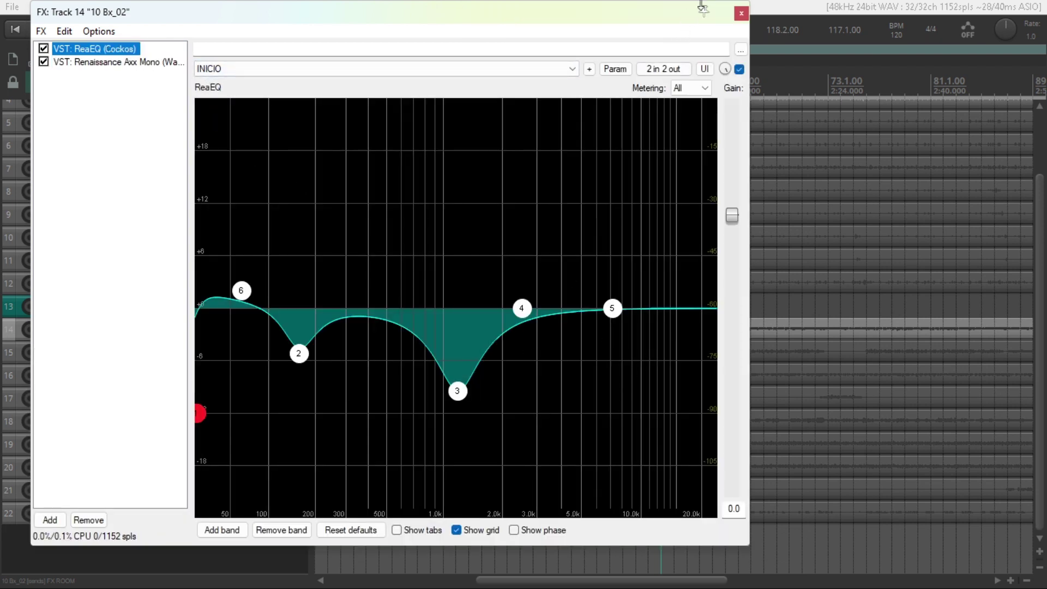
key("space")
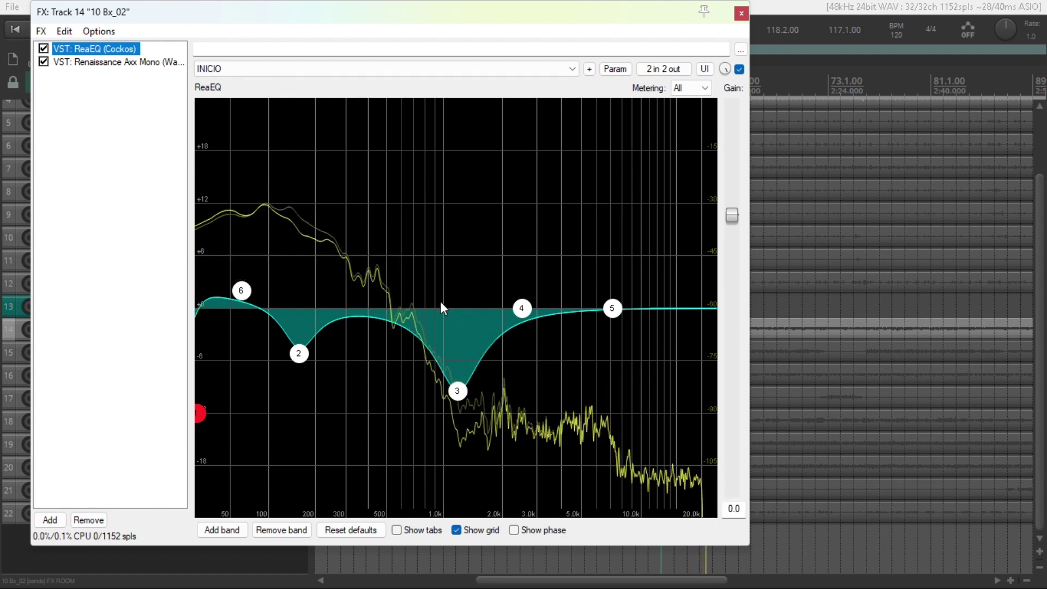
key("space")
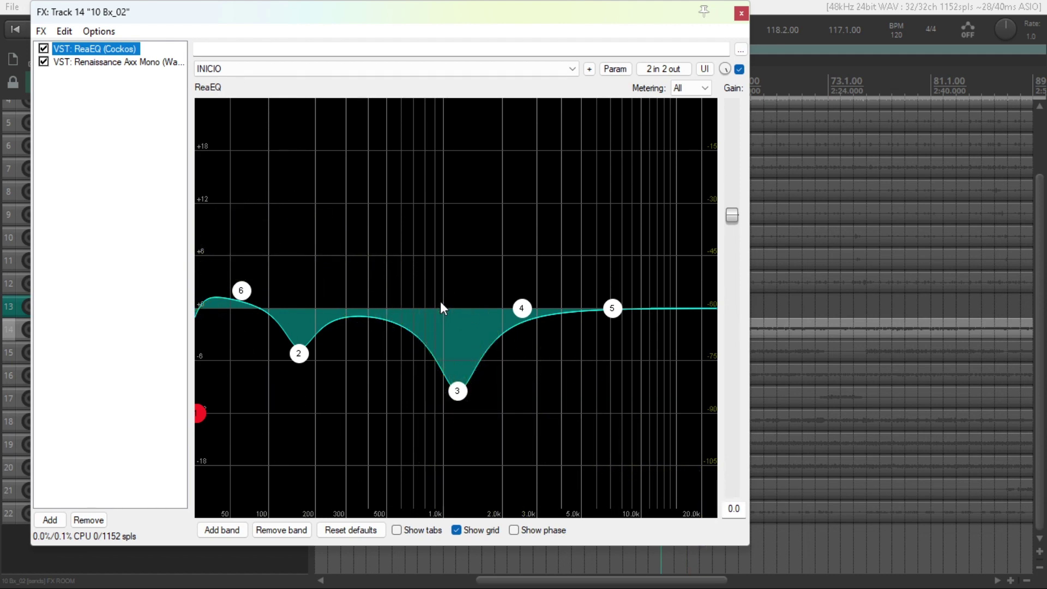
left_click(740, 14)
Solo track 11 Gt_02 instead of 10 Bx_02 and select it
left_click(275, 329)
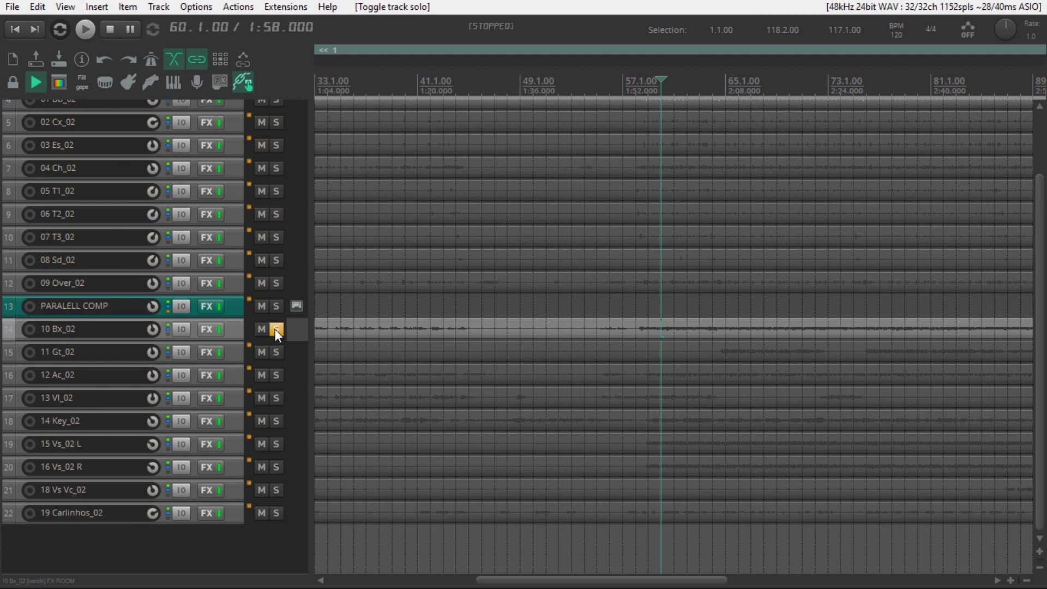
left_click(276, 353)
left_click(298, 355)
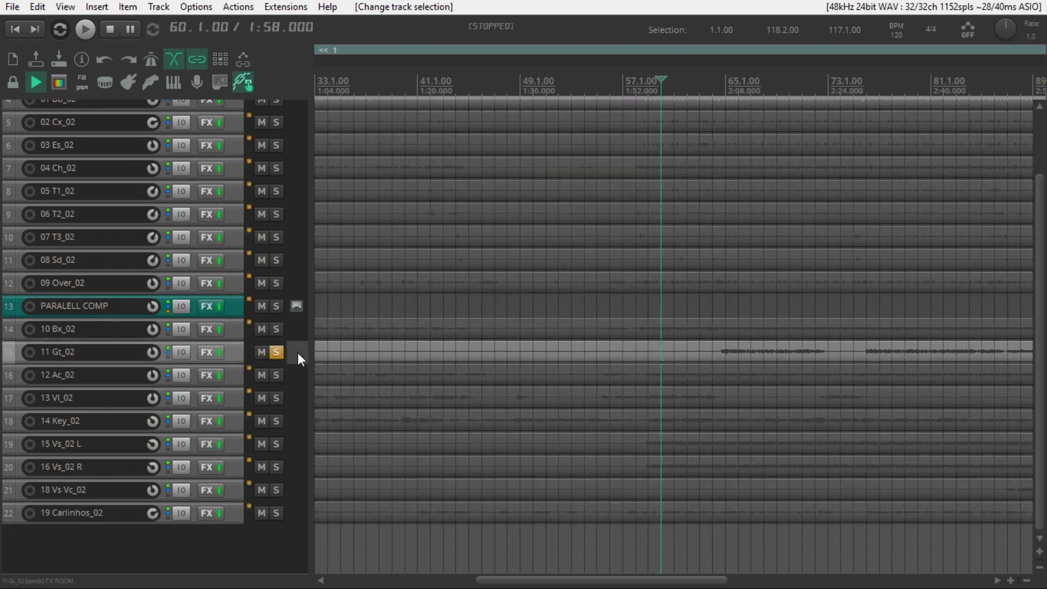
Play 11 Gt_02 from bar 64 and examine its ReaEQ curve, closing the effects chain and stopping playback
left_click(715, 91)
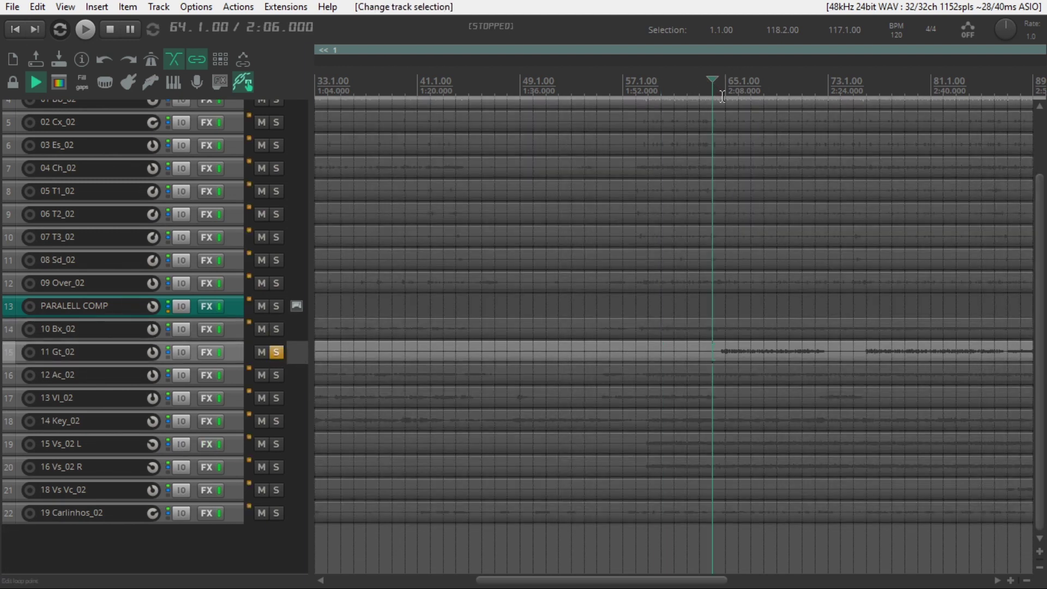
key("space")
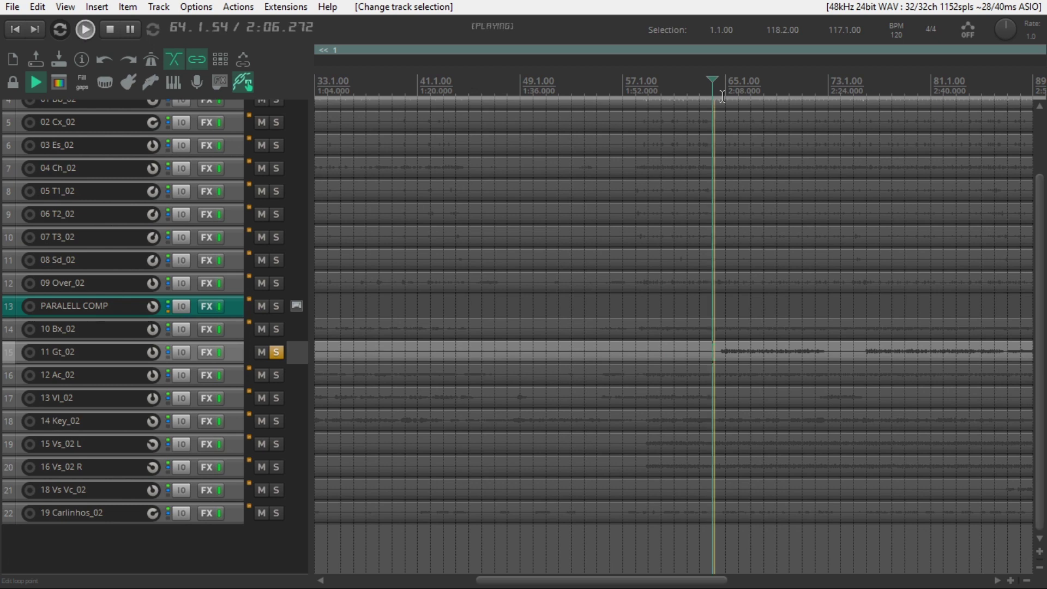
left_click(208, 353)
left_click(791, 108)
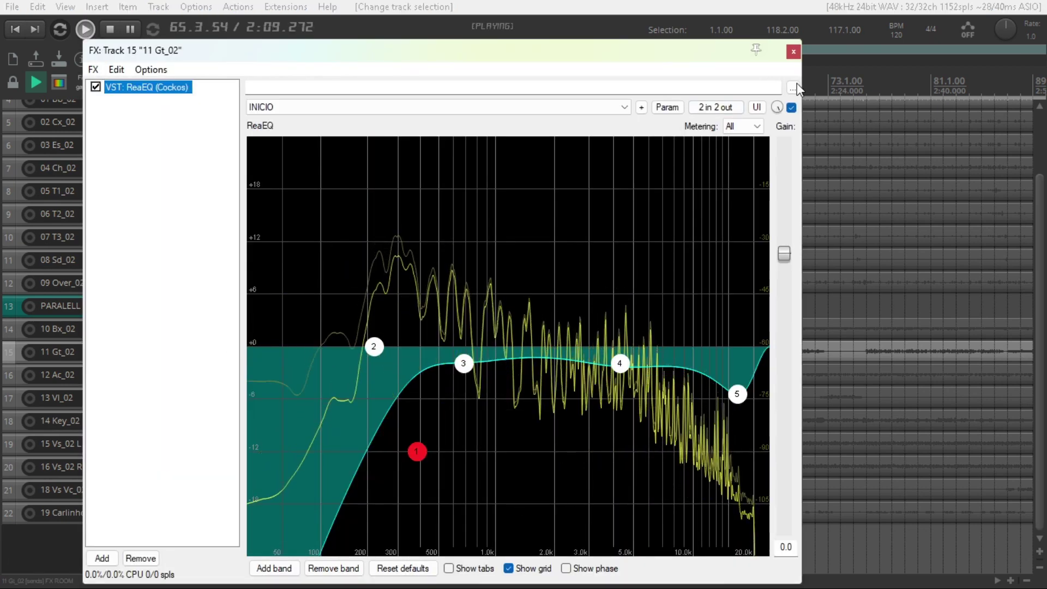
left_click(793, 53)
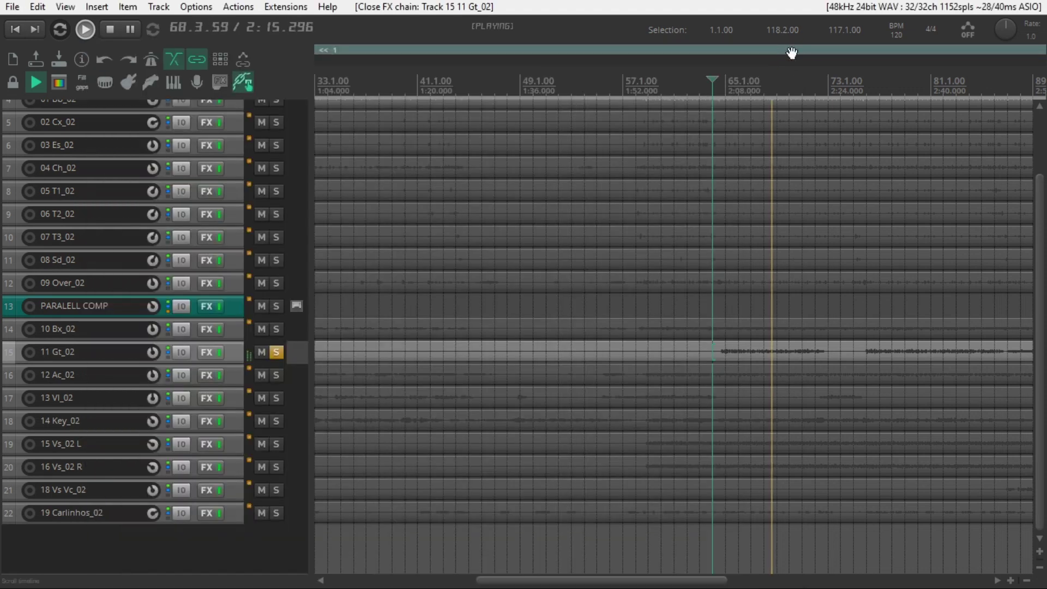
key("space")
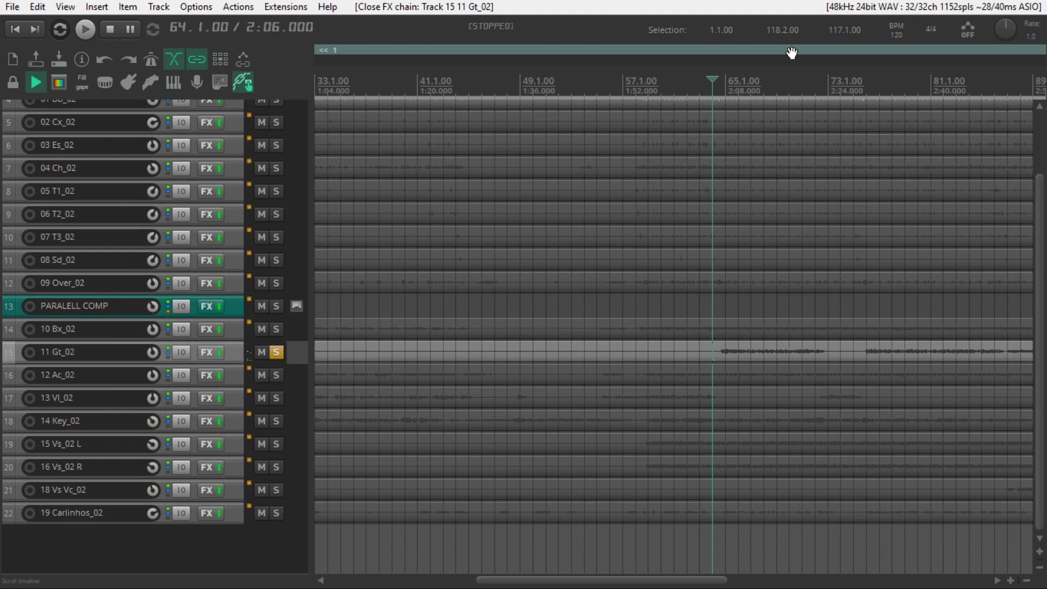
Solo track 12 Ac_02 instead of 11 Gt_02
left_click(276, 352)
left_click(276, 352)
left_click(276, 375)
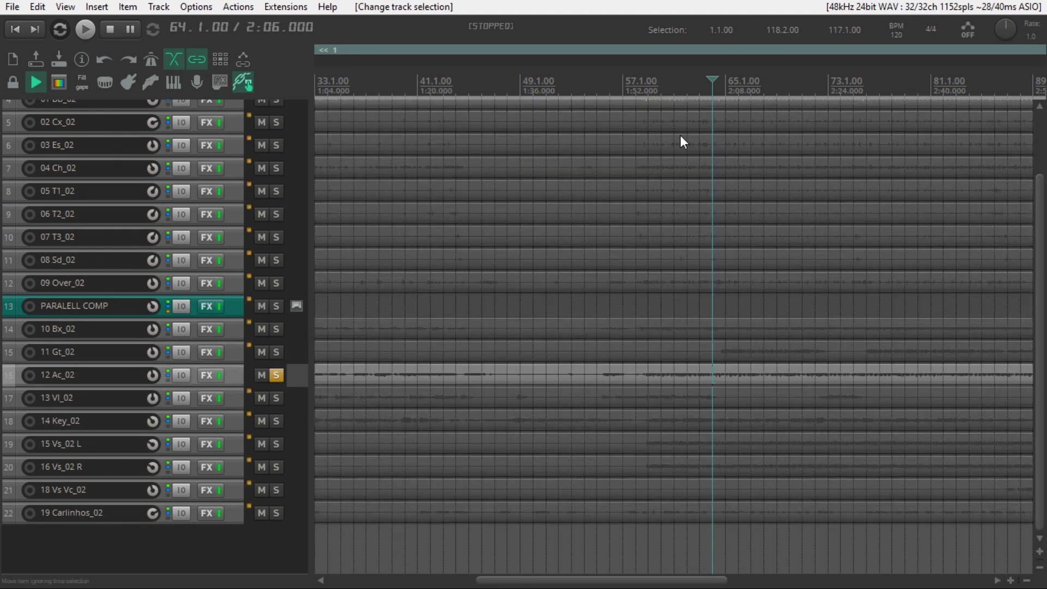
Play 12 Ac_02 from bar 58 and examine its ReaEQ and Renaissance Axx settings, stopping playback and closing the effects chain
left_click(636, 107)
key("space")
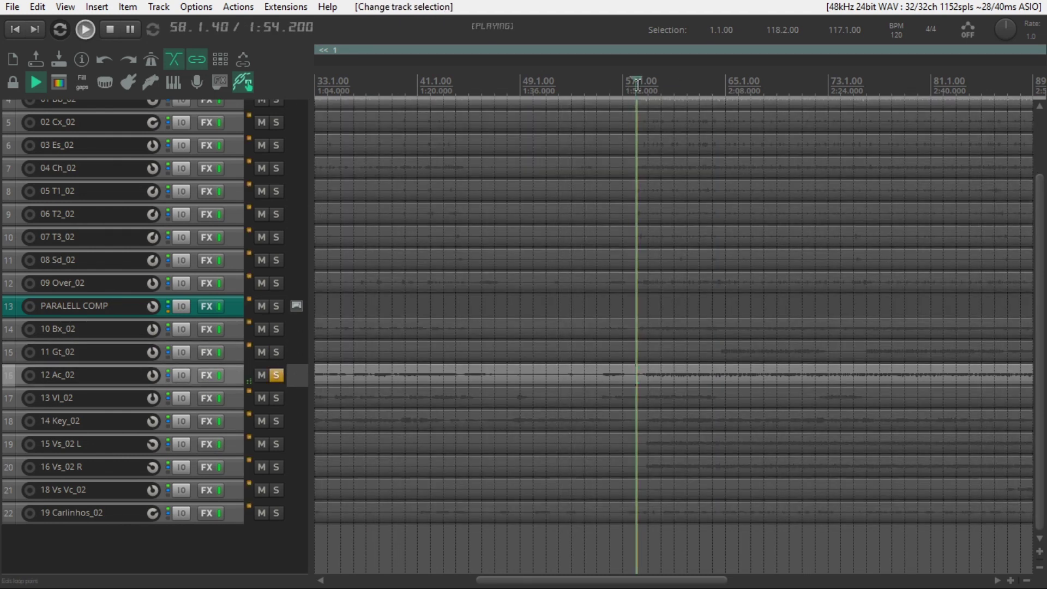
left_click(206, 375)
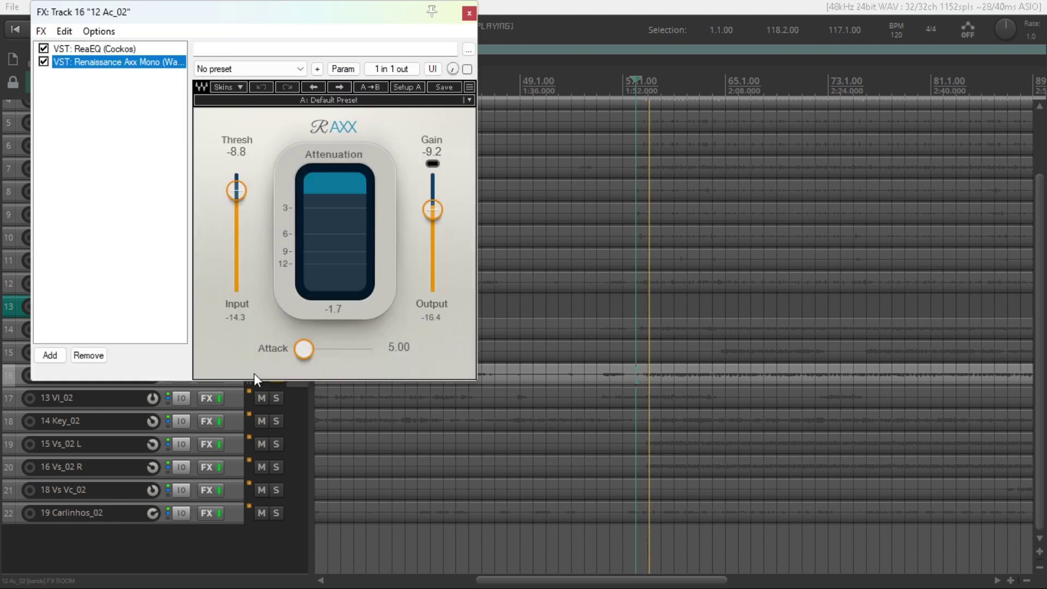
left_click(111, 47)
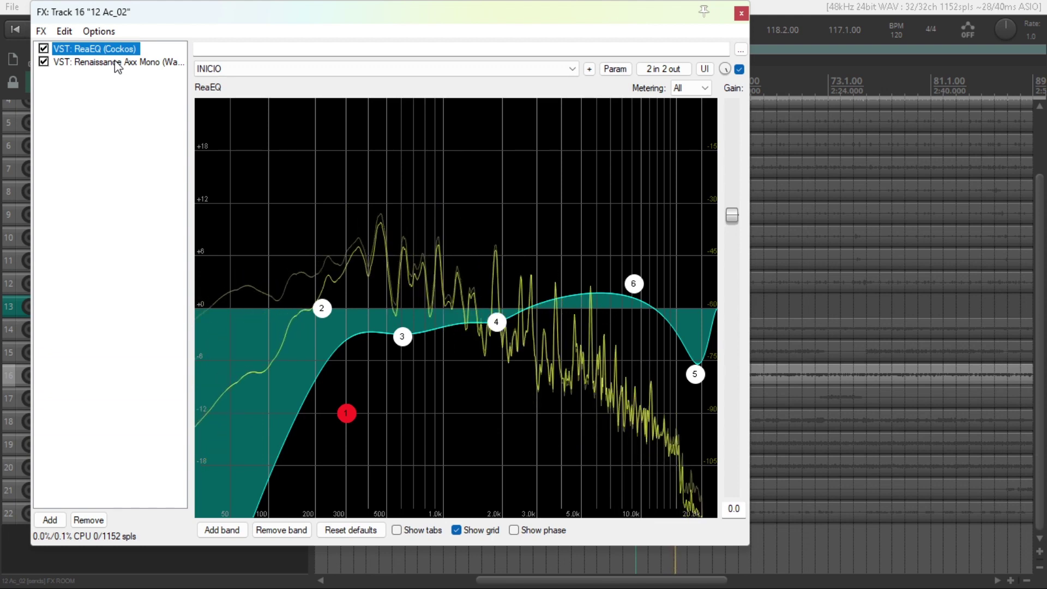
left_click(115, 62)
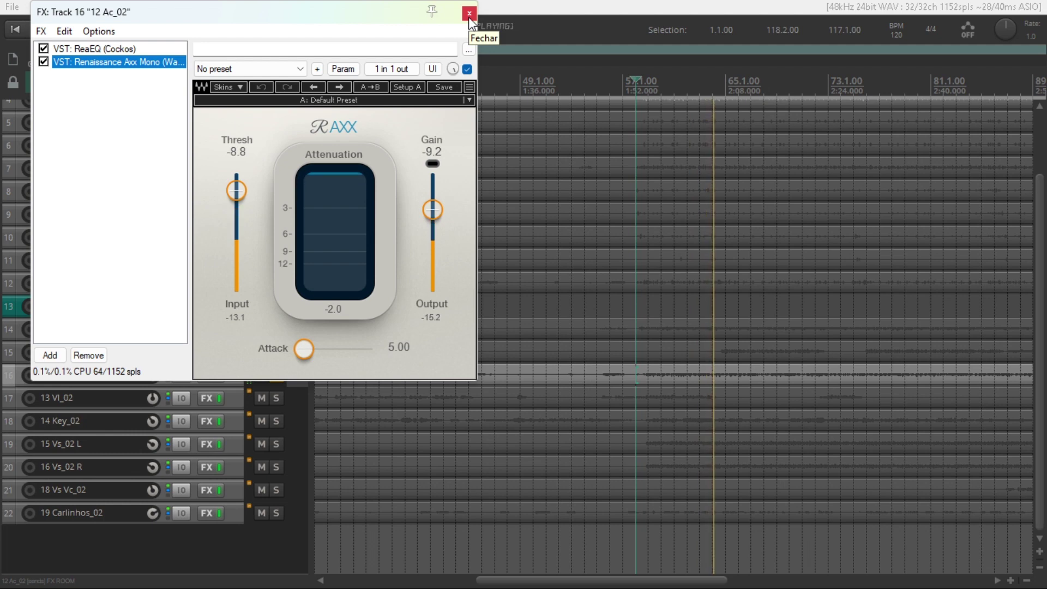
key("space")
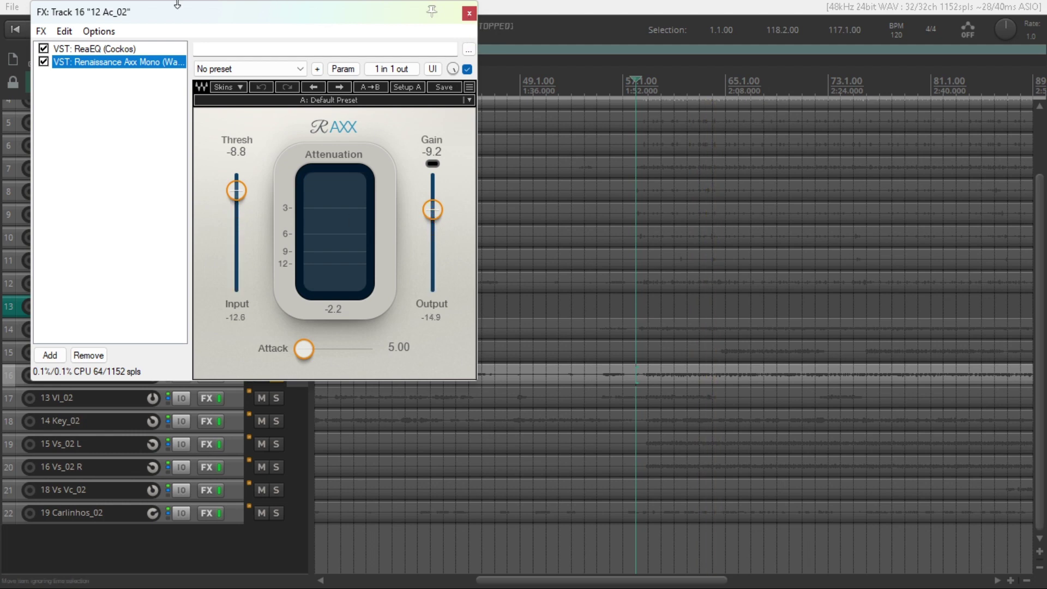
left_click(124, 53)
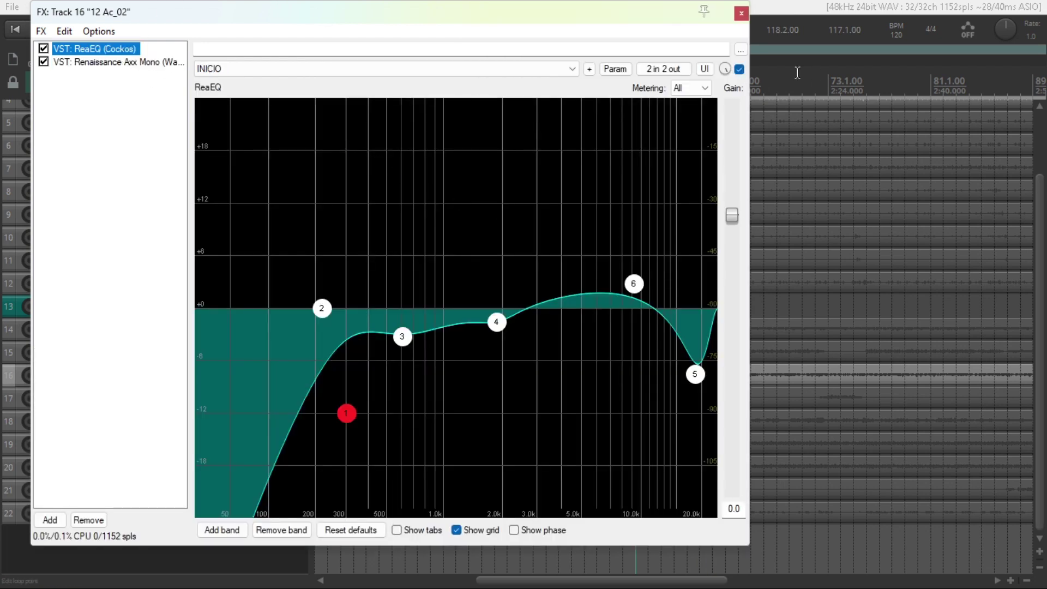
left_click(747, 17)
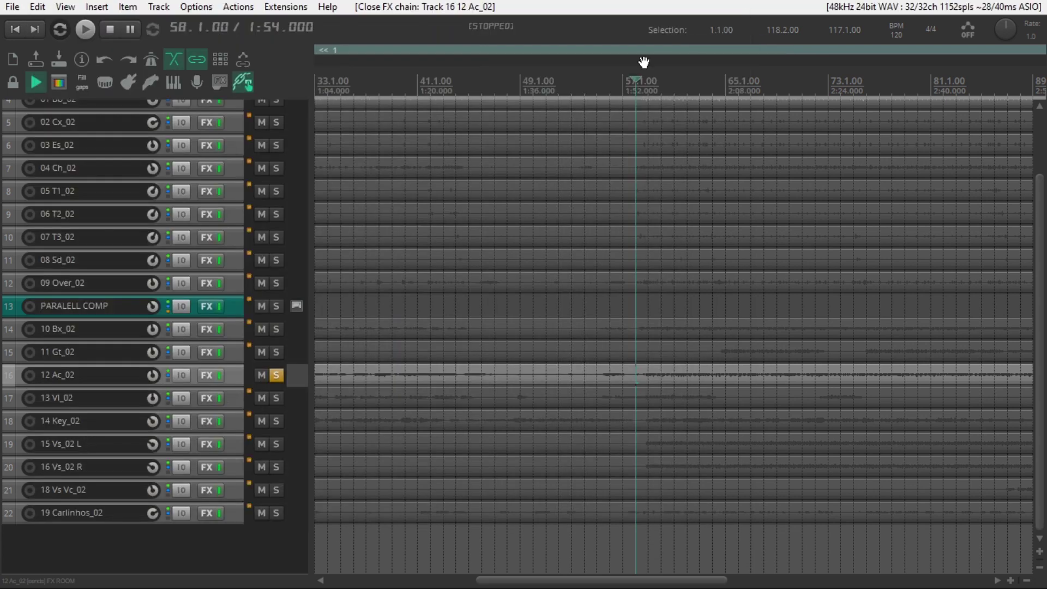
Solo track 13 Vl_02 instead of 12 Ac_02 and select it
left_click(277, 398)
left_click(277, 375)
left_click(289, 405)
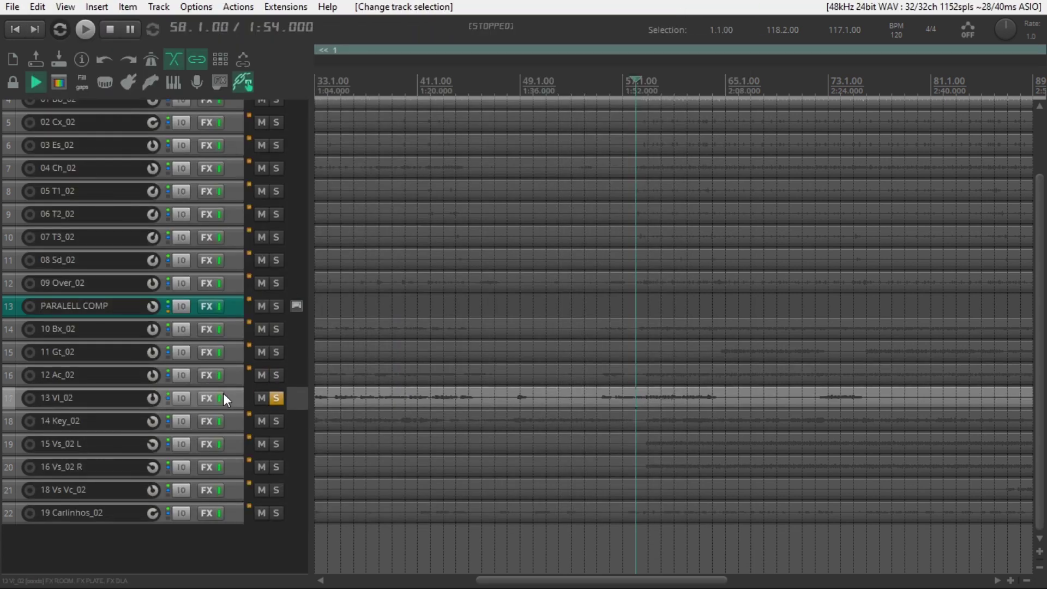
Examine the ReaEQ curve and ReaGate settings of 13 Vl_02 with brief playback, closing its effects chain
mouse_move(206, 400)
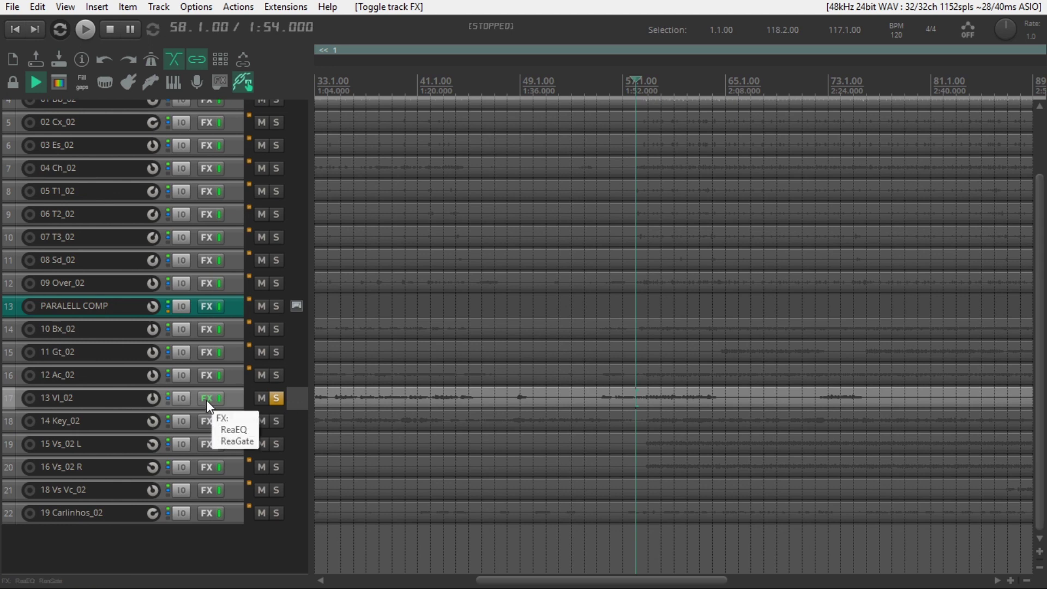
left_click(205, 401)
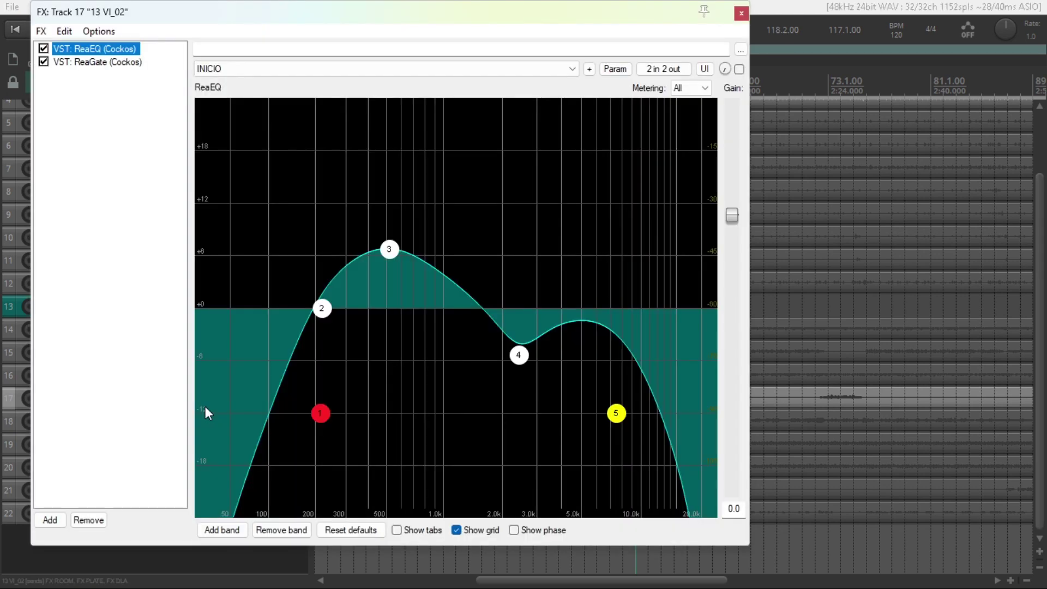
mouse_move(389, 252)
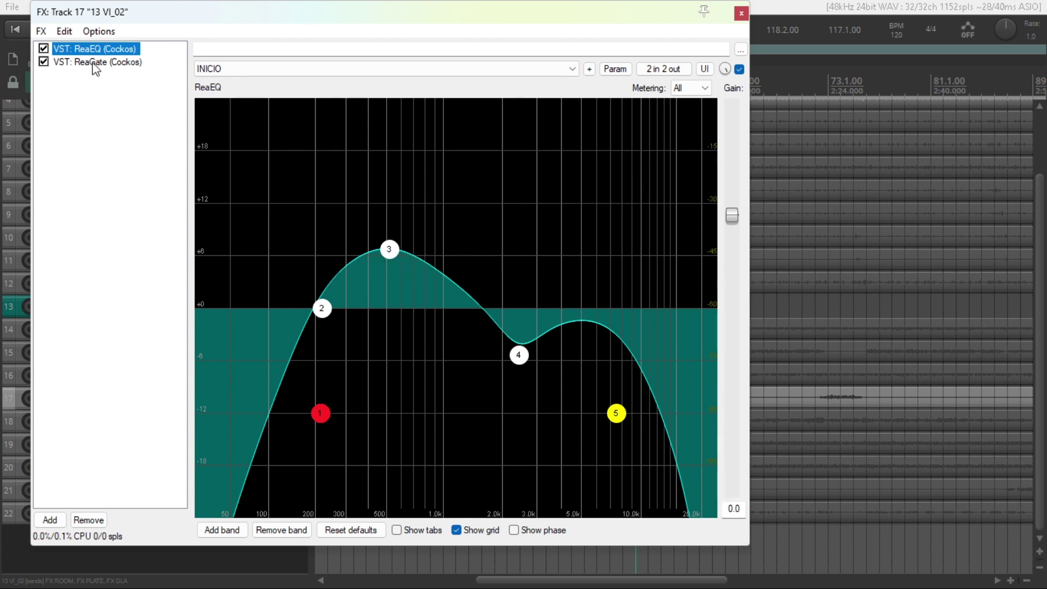
key("space")
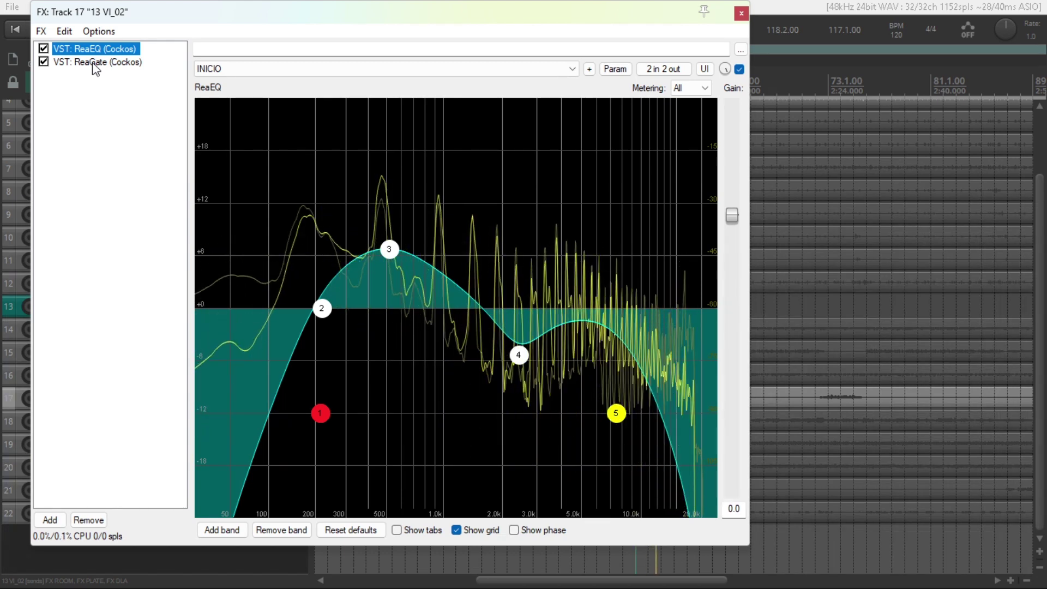
key("space")
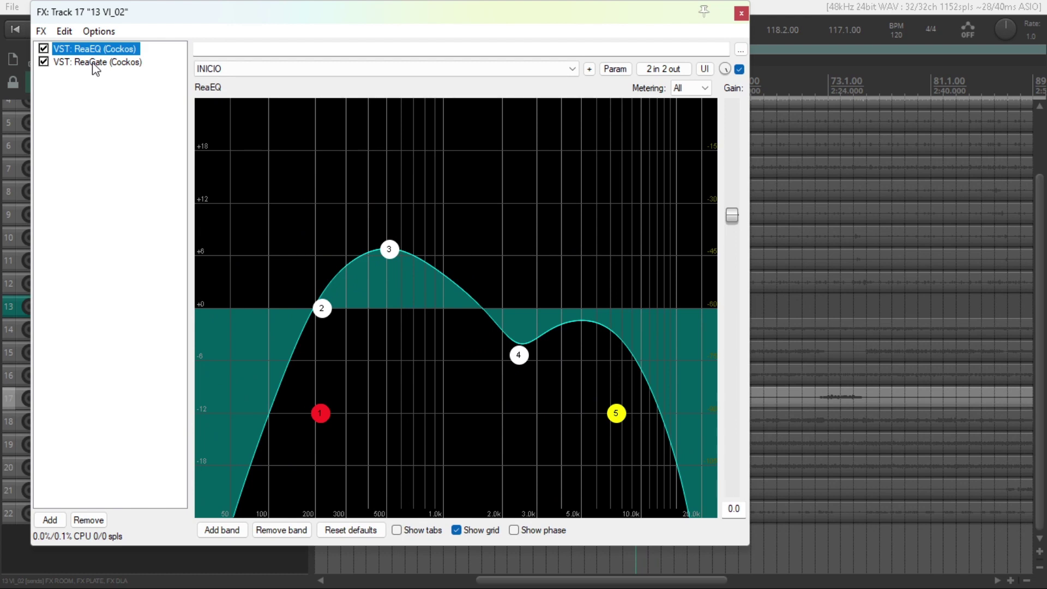
left_click(94, 65)
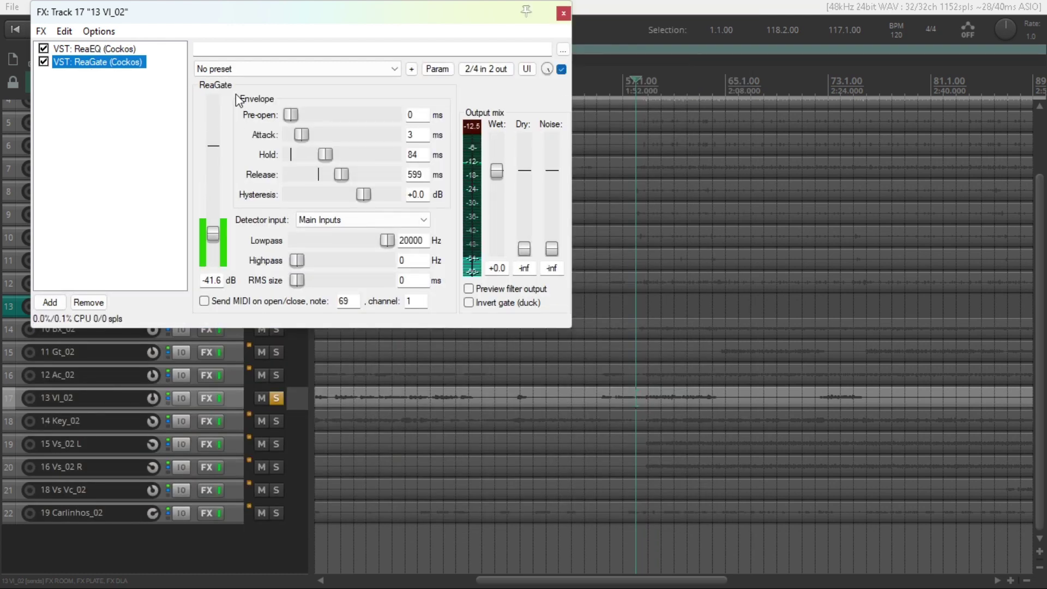
left_click(563, 13)
Solo track 14 Key_02 instead of 13 Vl_02 and select it
left_click(276, 421)
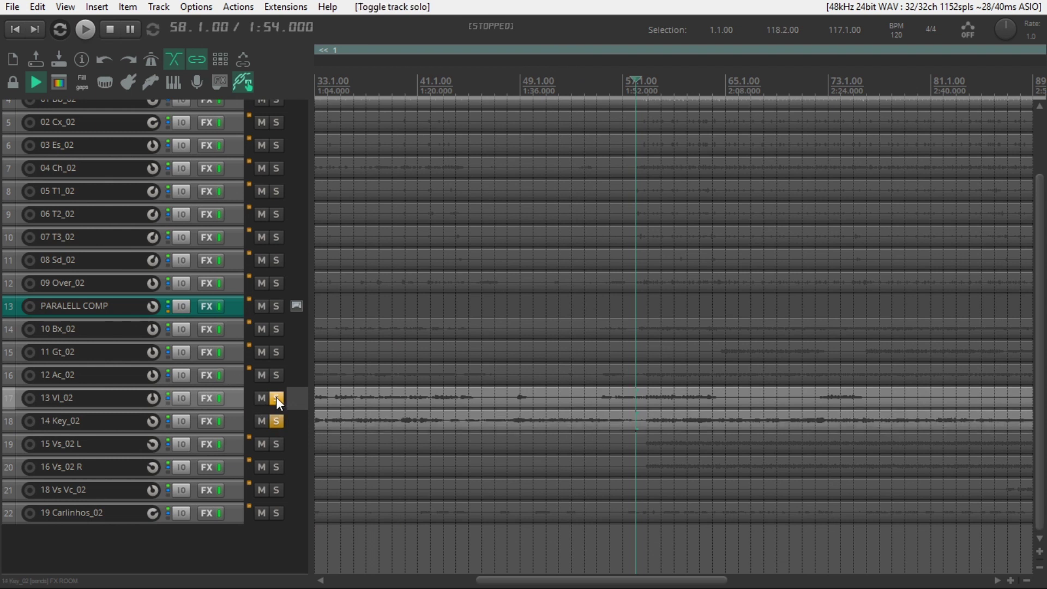
left_click(280, 403)
left_click(293, 424)
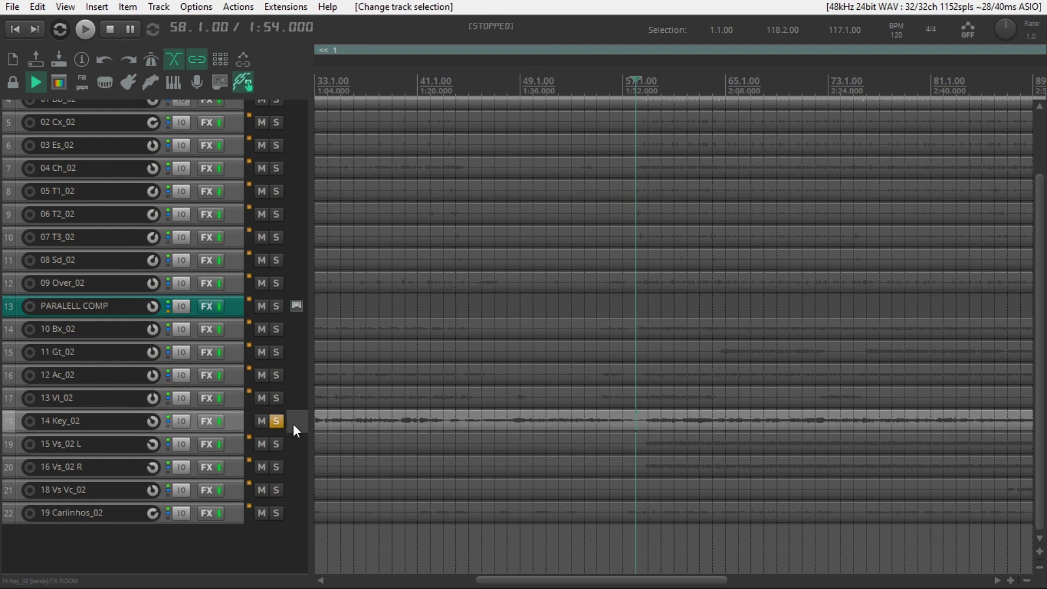
Examine the ReaEQ low-cut curve of 14 Key_02 during brief playback, closing its effects chain
left_click(211, 426)
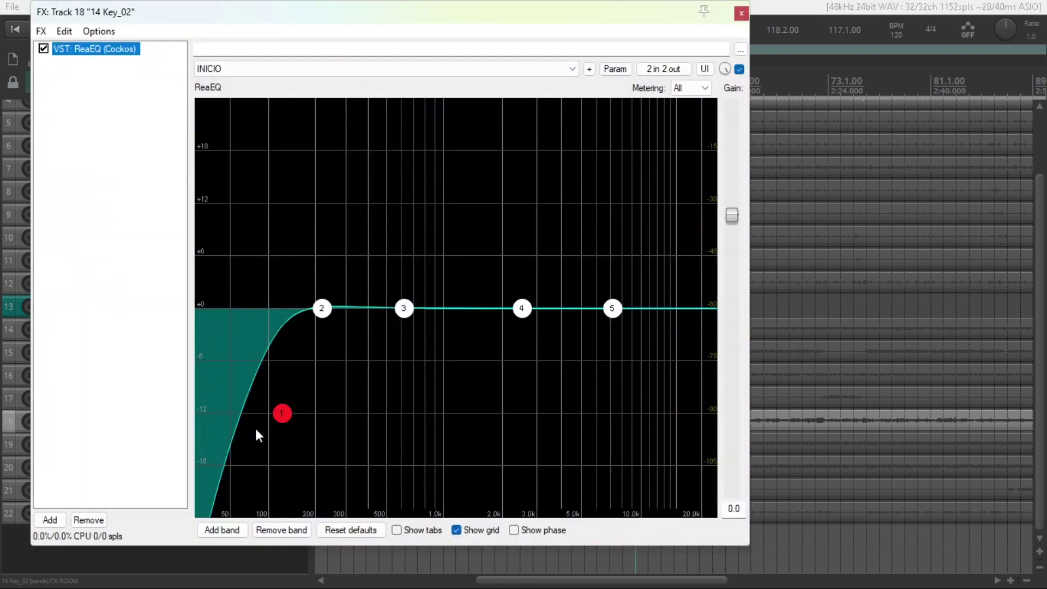
key("space")
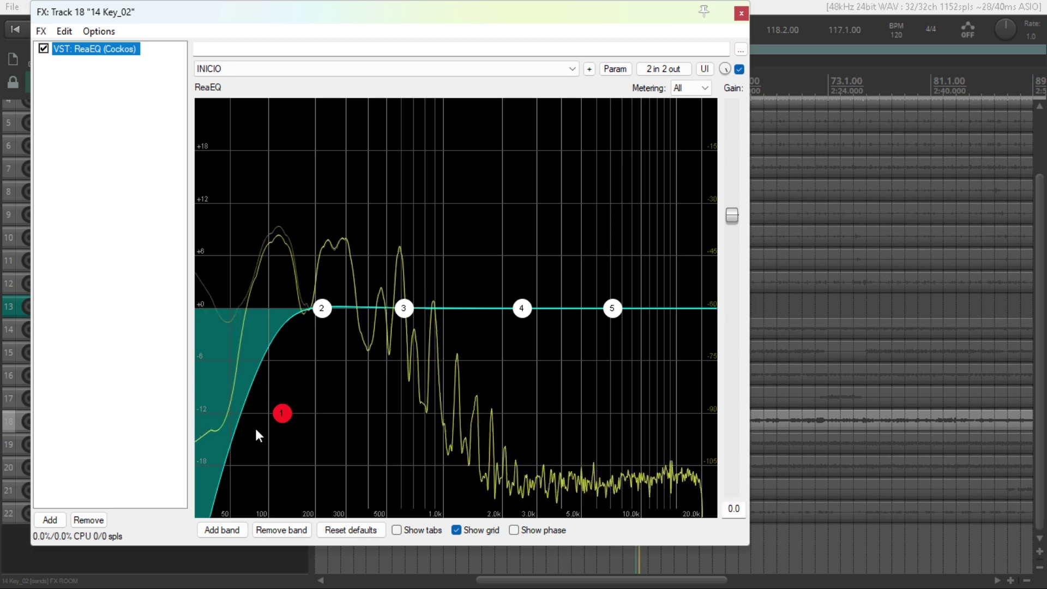
key("space")
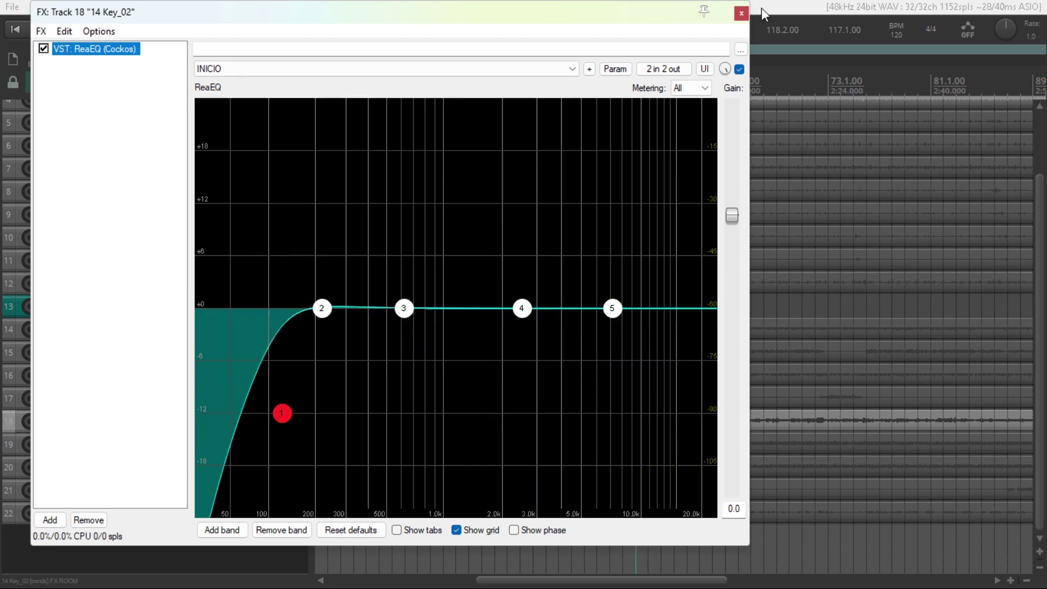
left_click(741, 14)
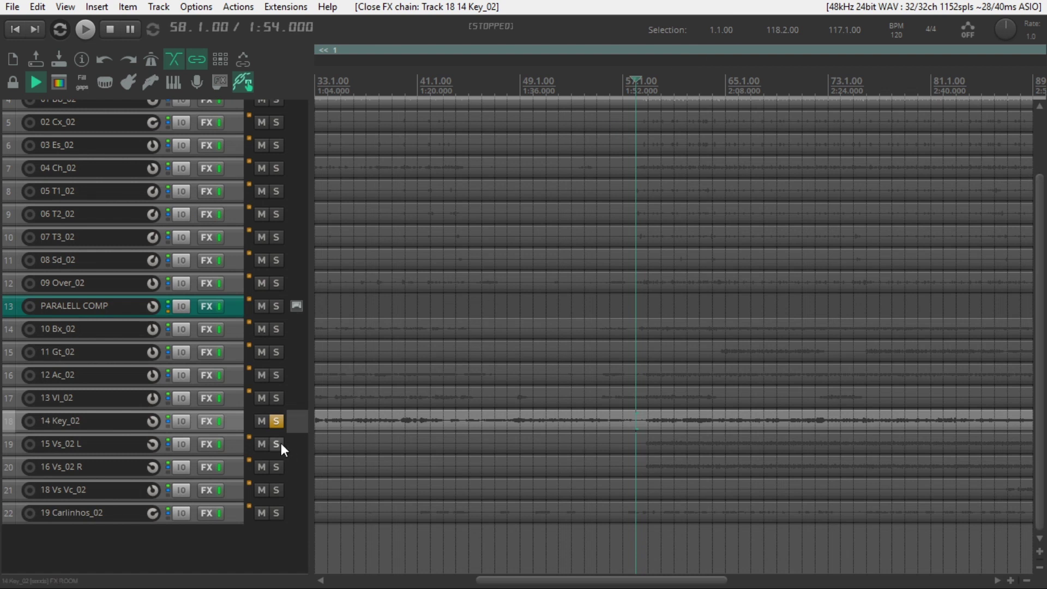
Solo tracks 15 Vs_02 L and 16 Vs_02 R together instead of 14 Key_02
left_click_drag(276, 444, 276, 467)
left_click(295, 444)
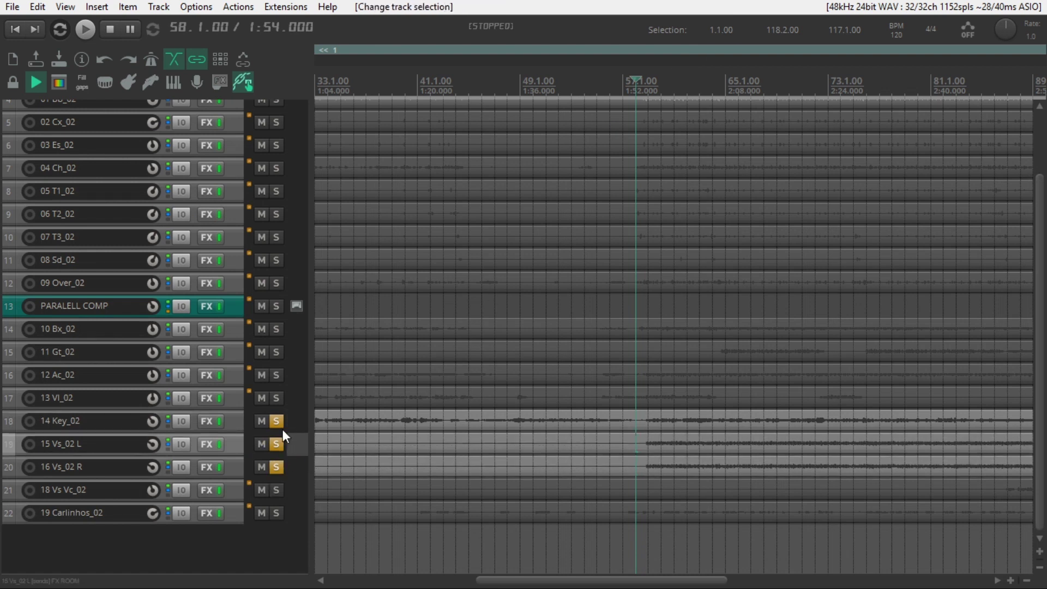
left_click(276, 421)
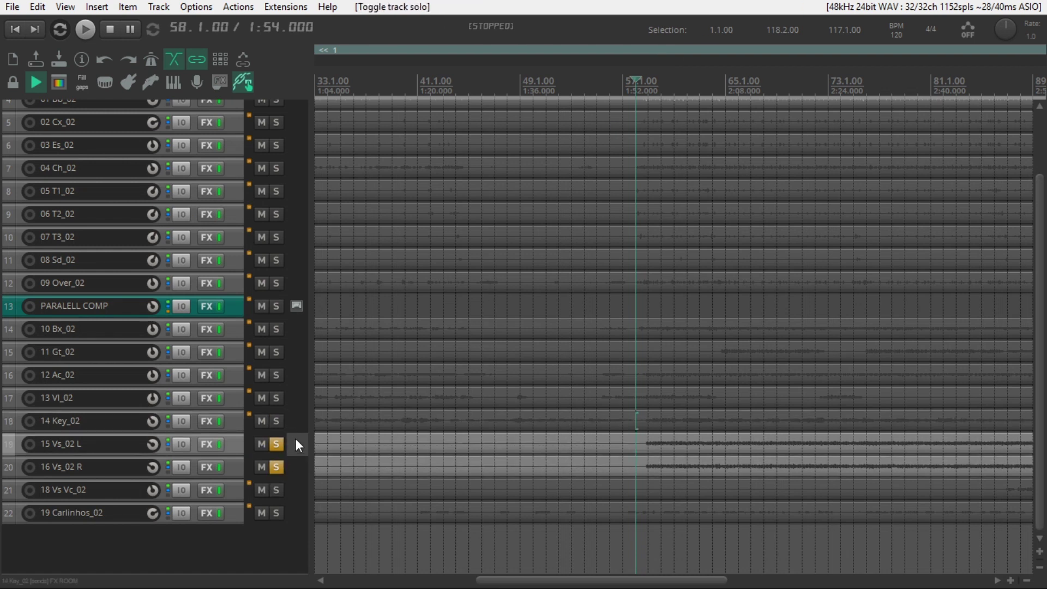
Play both Vs_02 tracks from bar 59 and examine the ReaEQ curve of 15 Vs_02 L, closing its effects chain and stopping playback
left_click(650, 90)
scroll(646, 163, "up", 3)
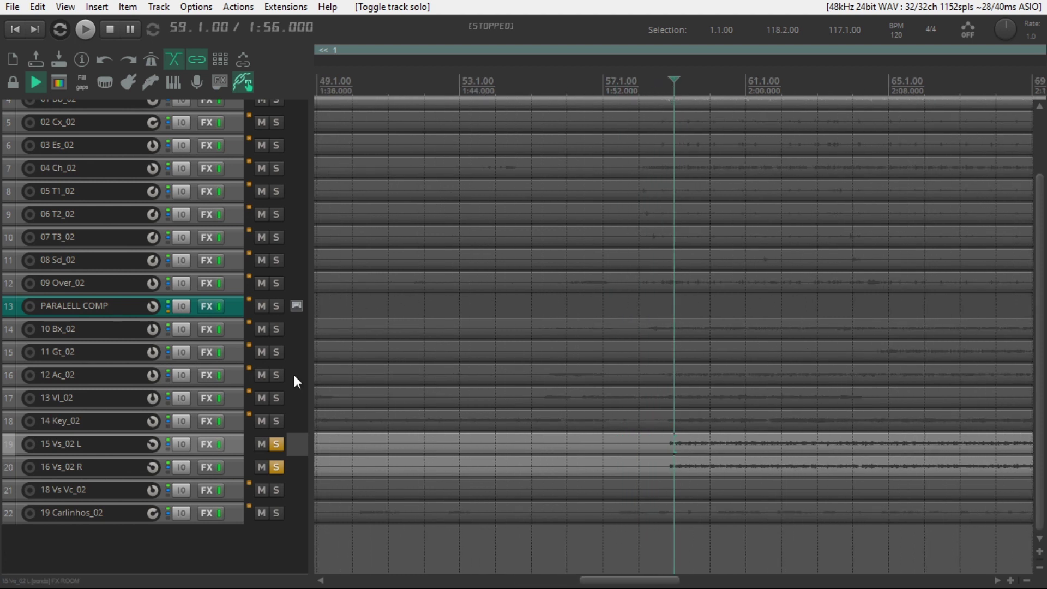
key("space")
left_click(206, 444)
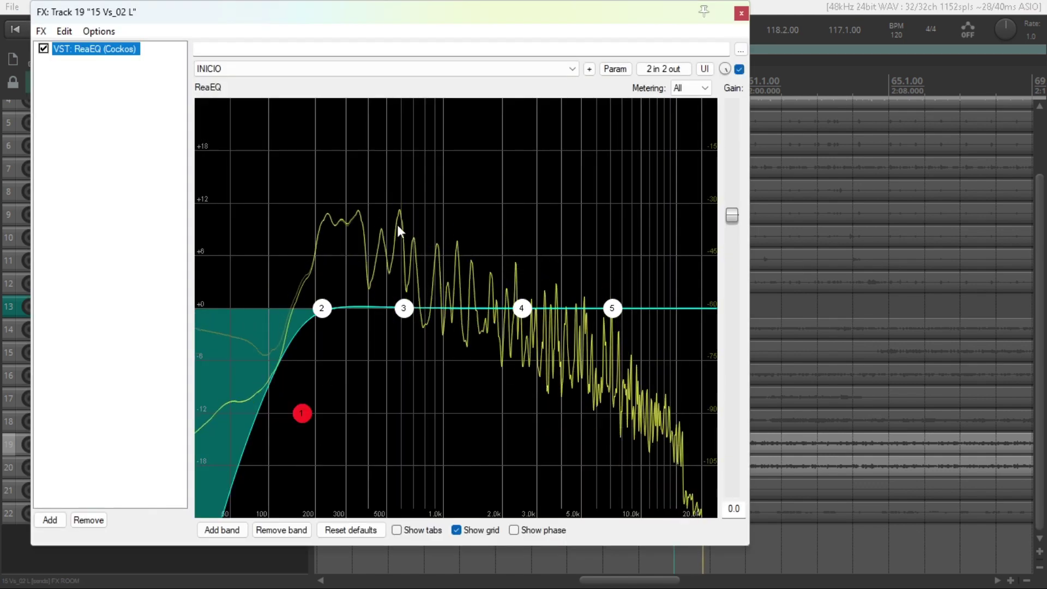
left_click(742, 13)
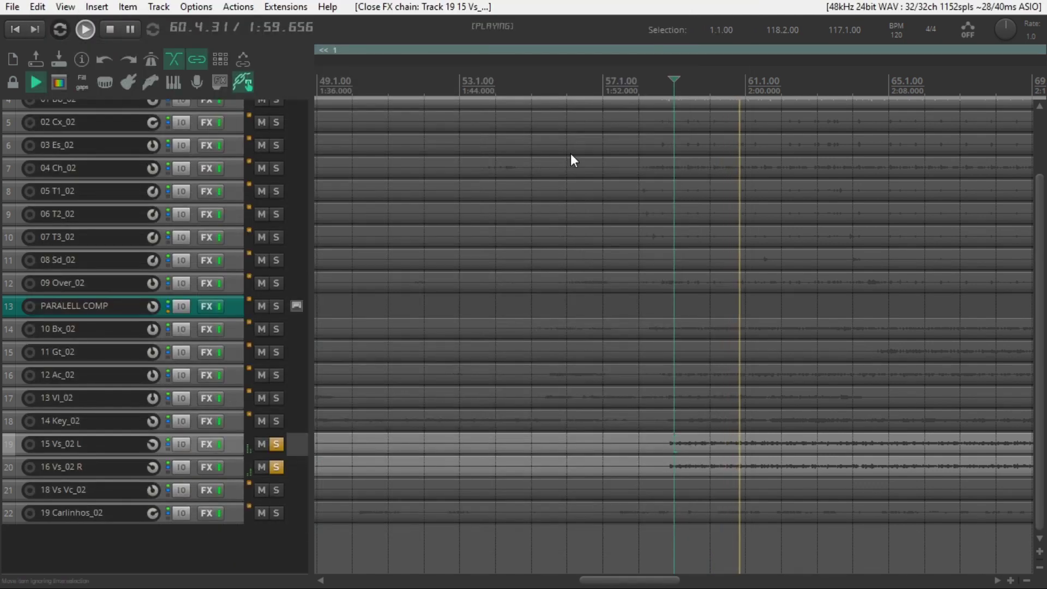
key("space")
Solo track 18 Vs Vc_02 instead of the two Vs_02 tracks and select it
left_click(277, 467)
left_click(290, 489)
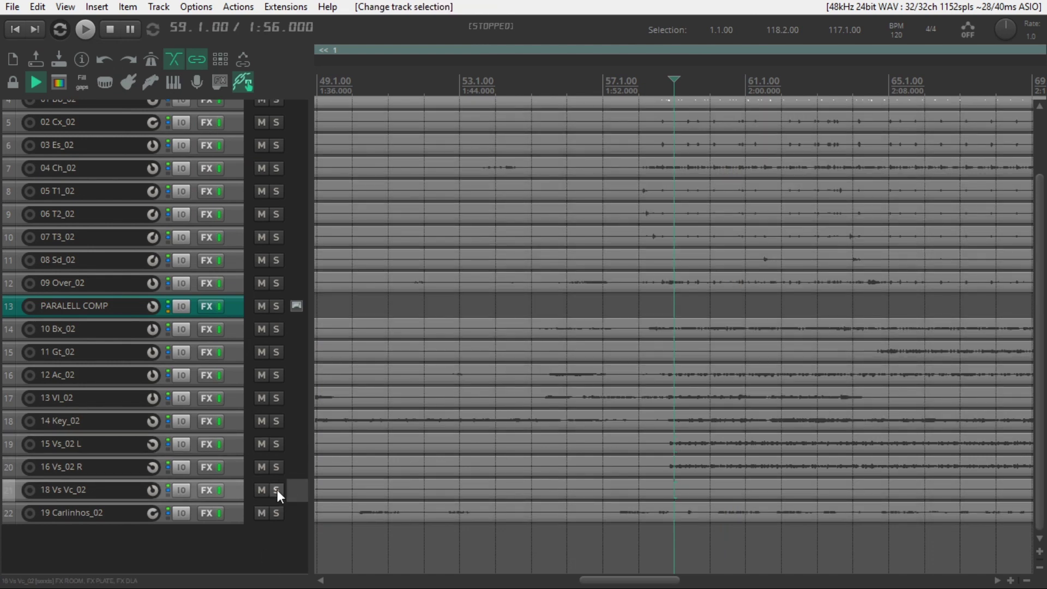
left_click(277, 490)
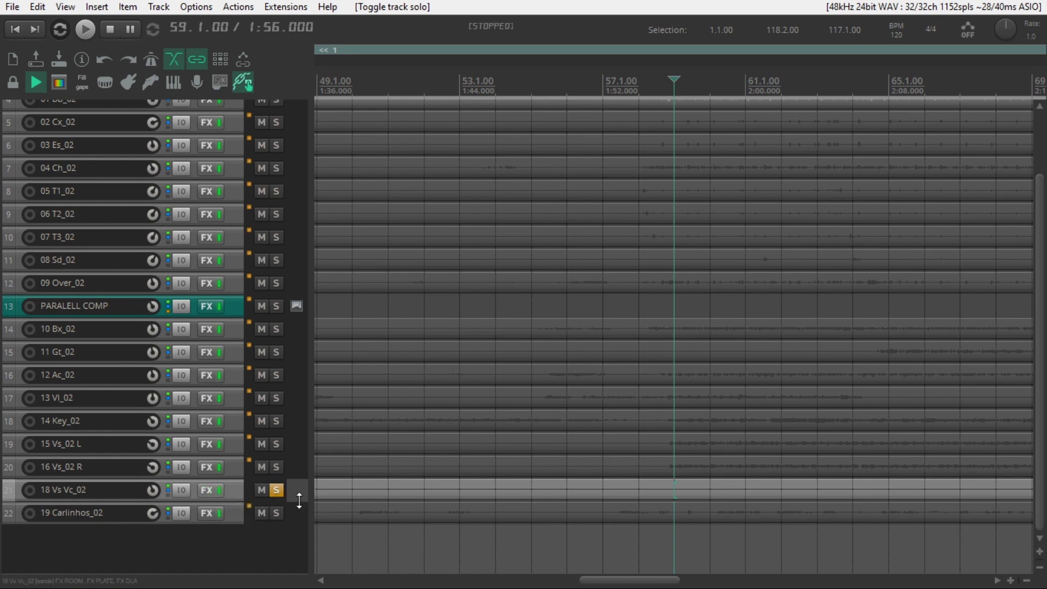
Increase the height of track 18 Vs Vc_02 and place the edit cursor at bar 87, where its first audible phrase starts
left_click_drag(299, 499, 303, 541)
scroll(568, 495, "down", 4)
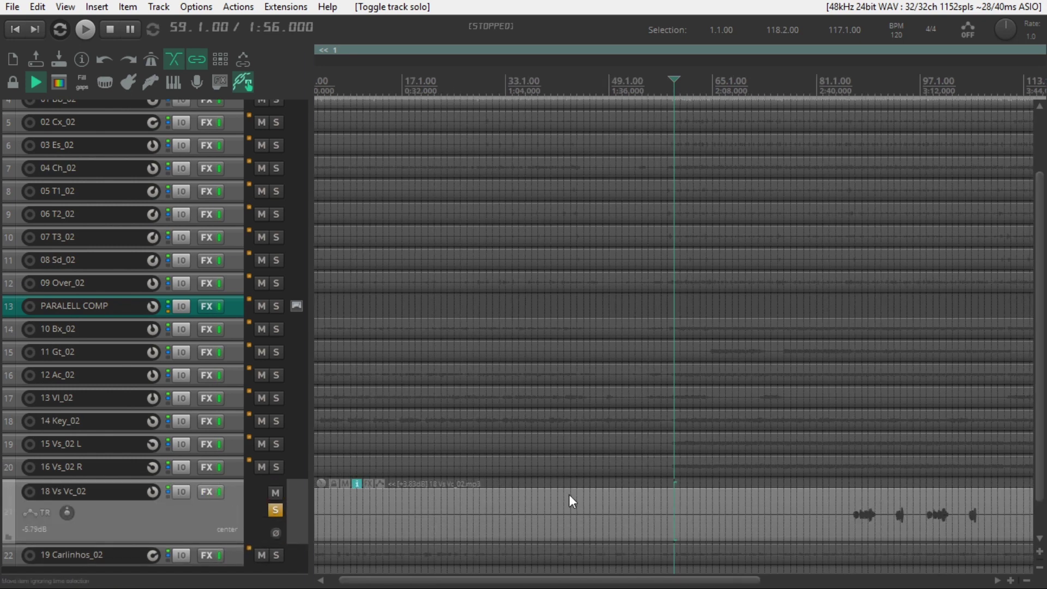
left_click(855, 499)
scroll(876, 513, "up", 5)
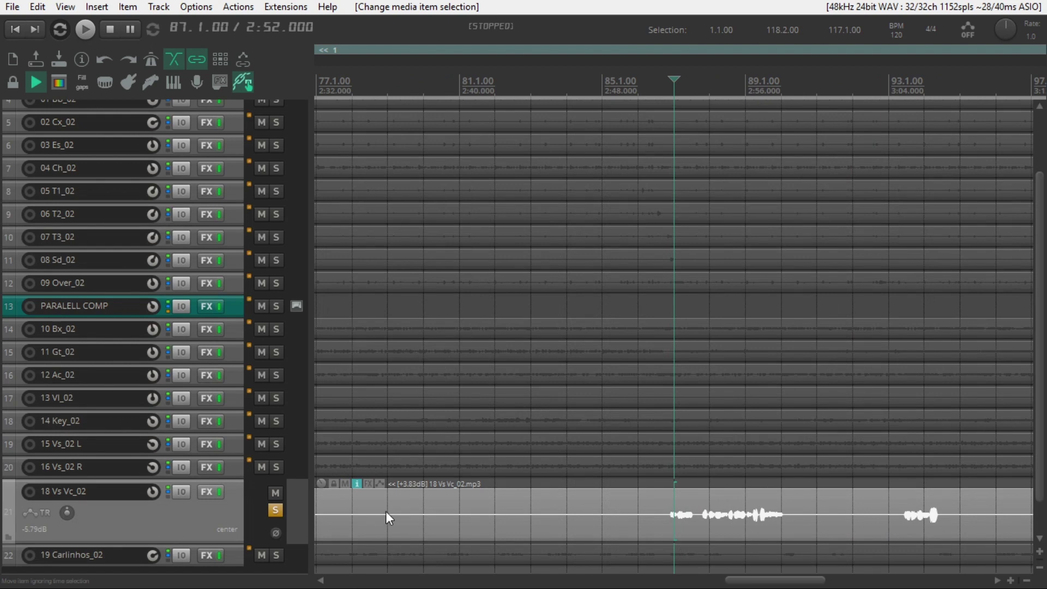
Examine the ReaEQ curve of 18 Vs Vc_02 while briefly playing from bar 87
left_click(211, 491)
left_click(106, 49)
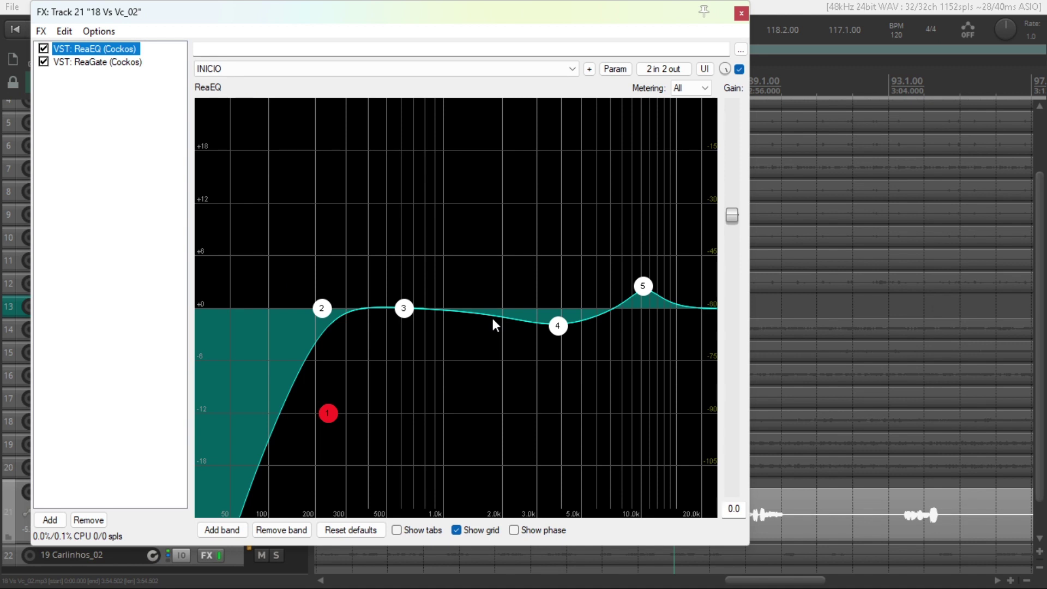
key("space")
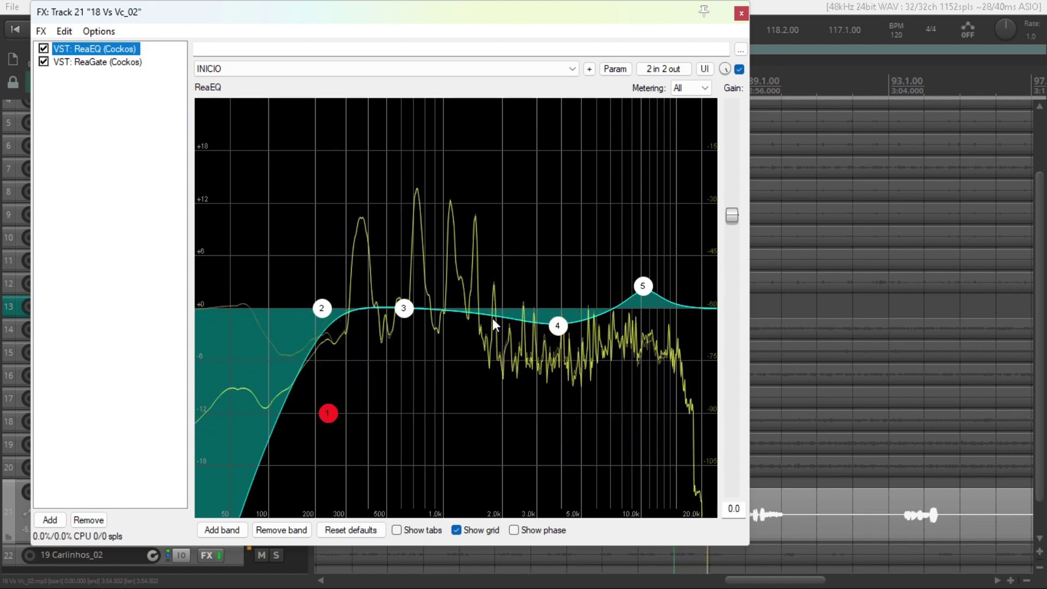
key("space")
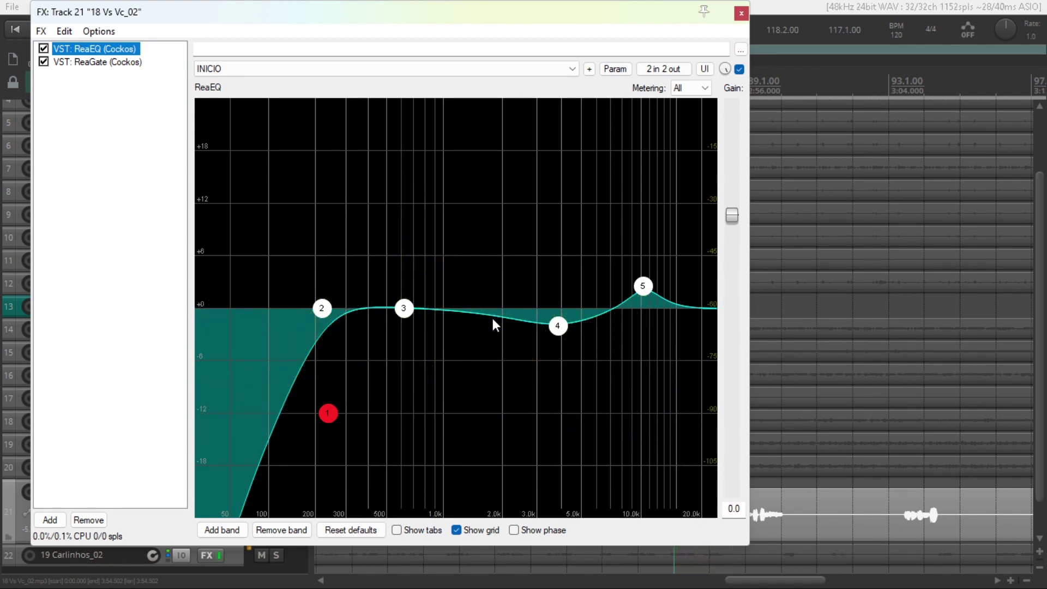
Examine the ReaGate settings of 18 Vs Vc_02 while playing the track from bar 86
left_click(111, 62)
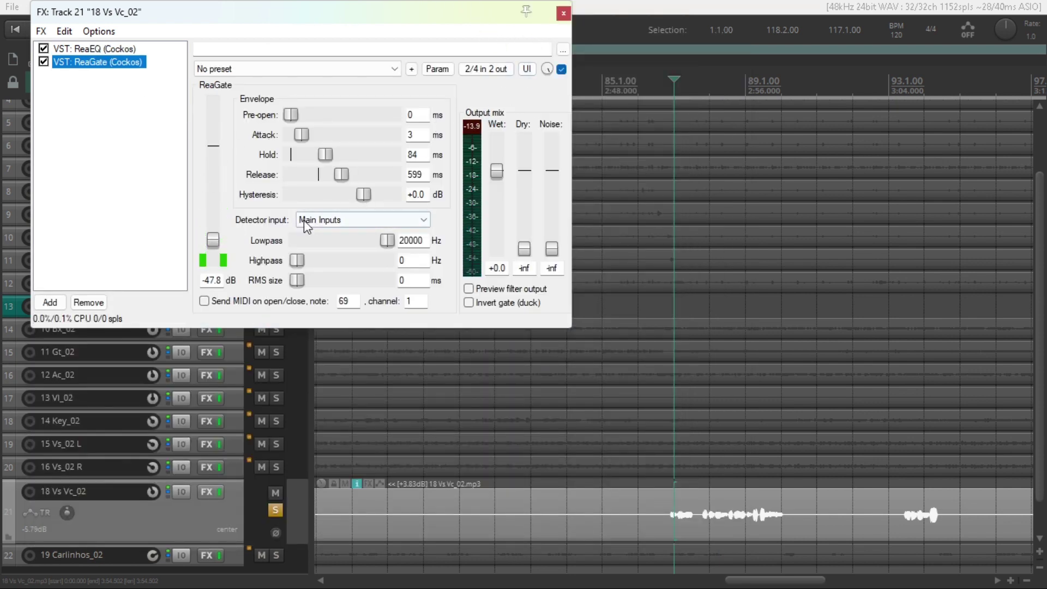
left_click(638, 107)
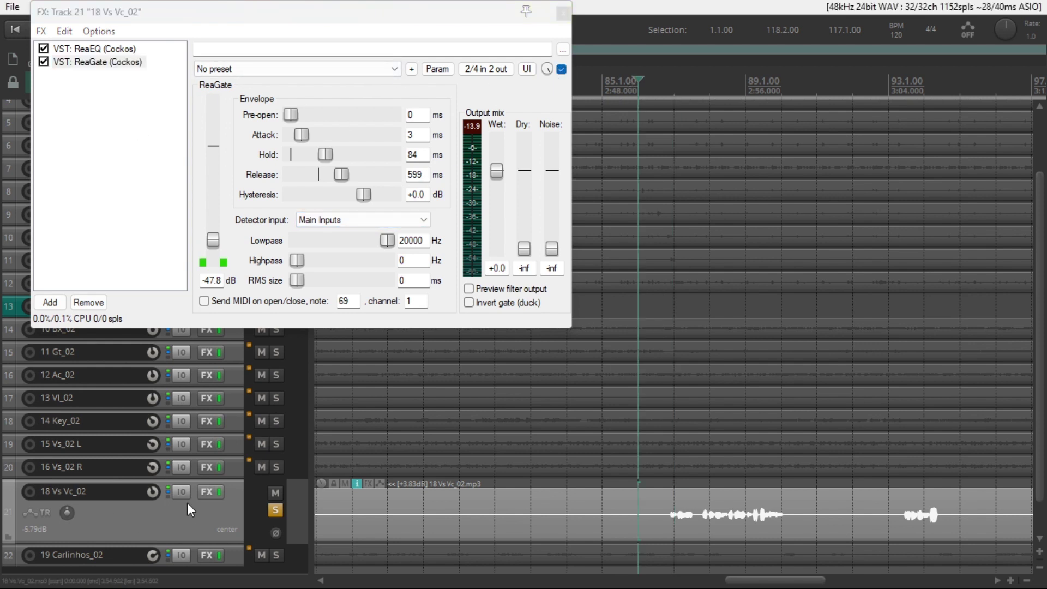
key("space")
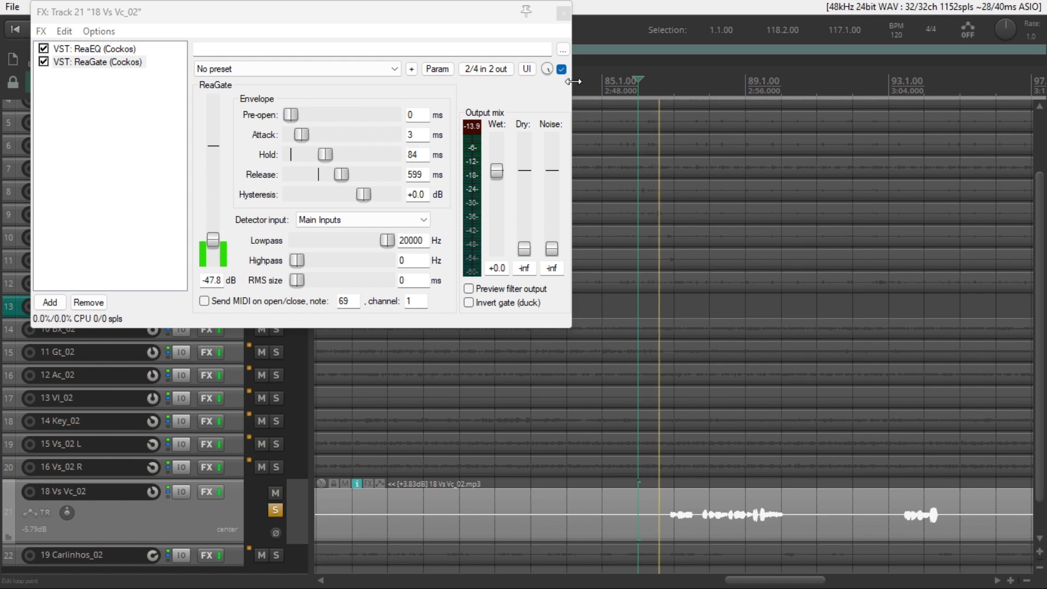
left_click(560, 93)
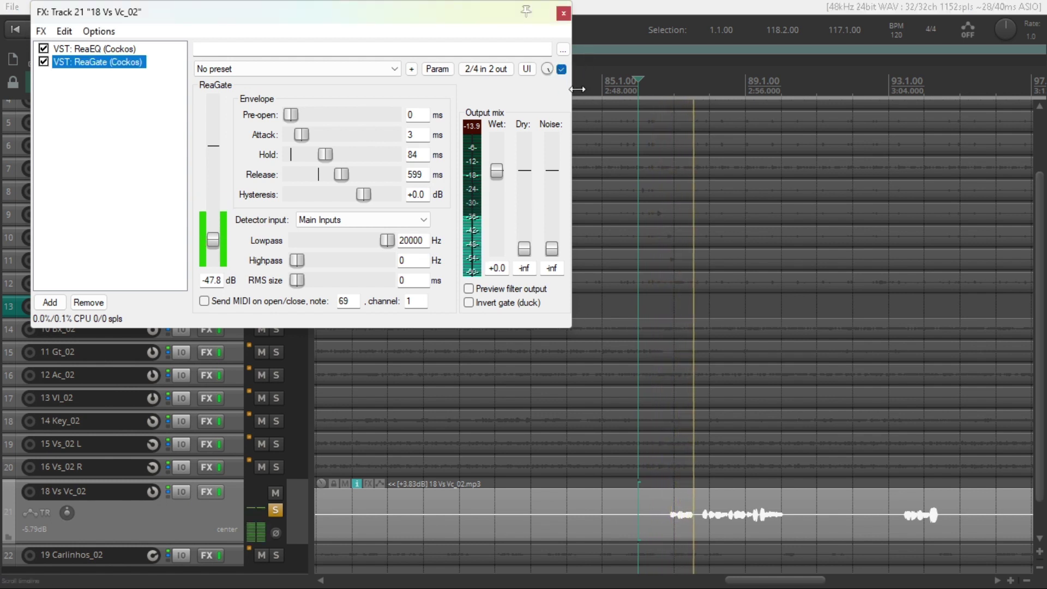
Play 18 Vs Vc_02 from bar 80 and compare it with ReaGate bypassed and enabled, leaving the gate on and playback stopped
left_click(425, 517)
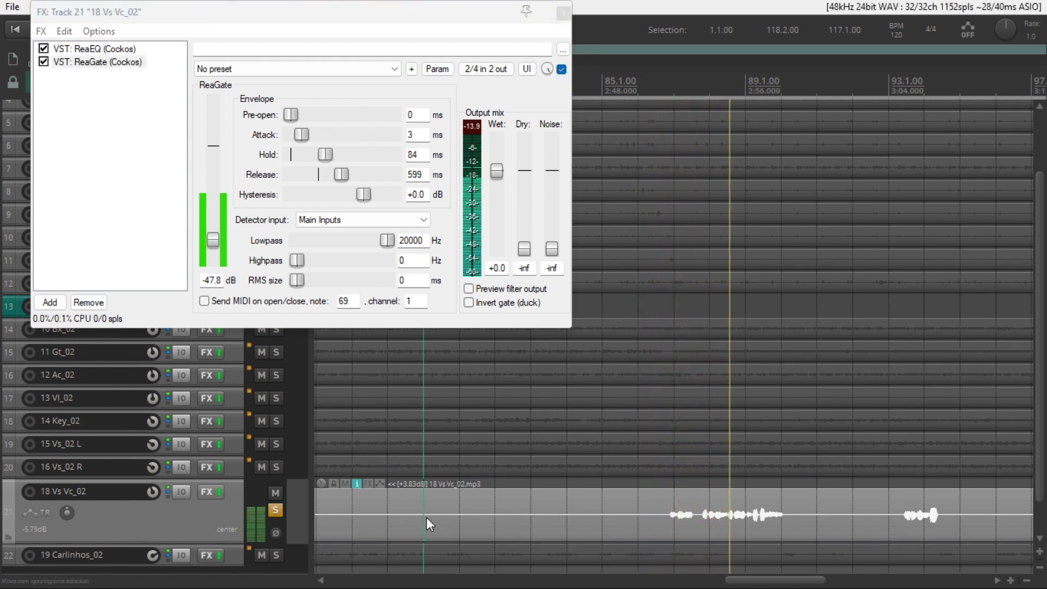
key("space")
key("space")
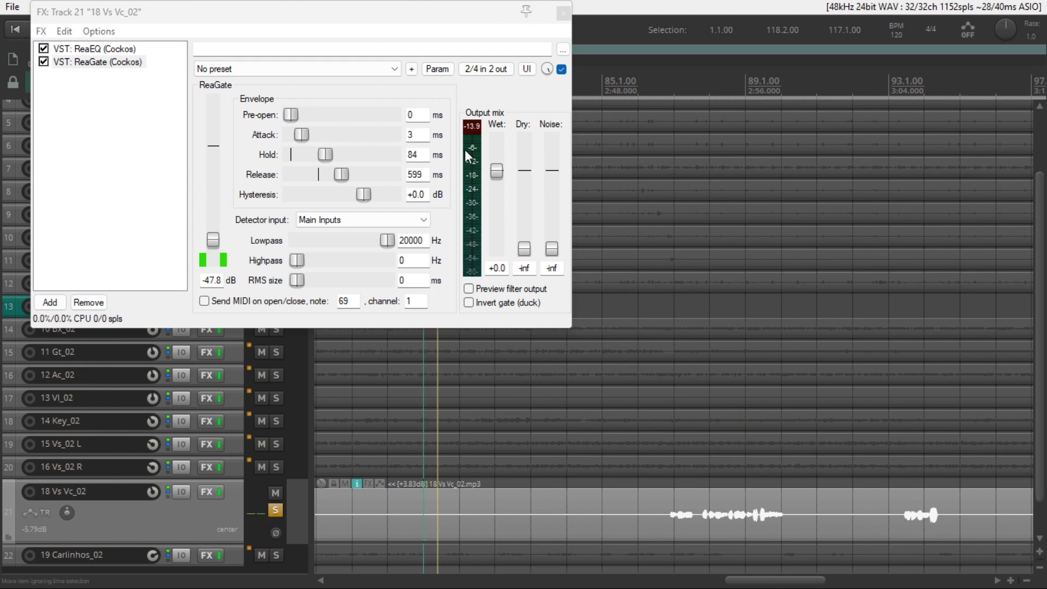
left_click(562, 69)
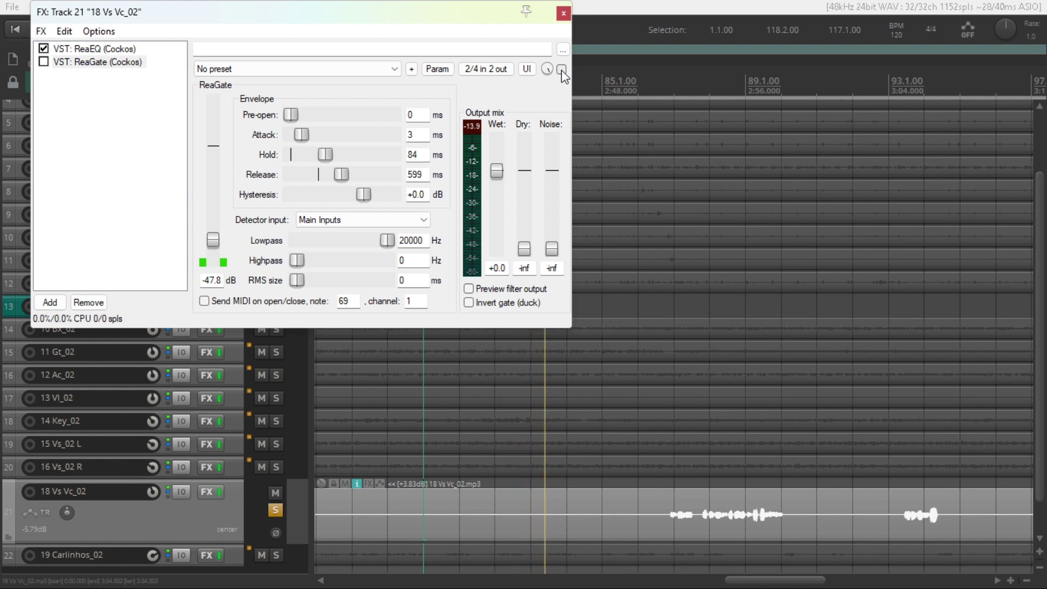
left_click(561, 70)
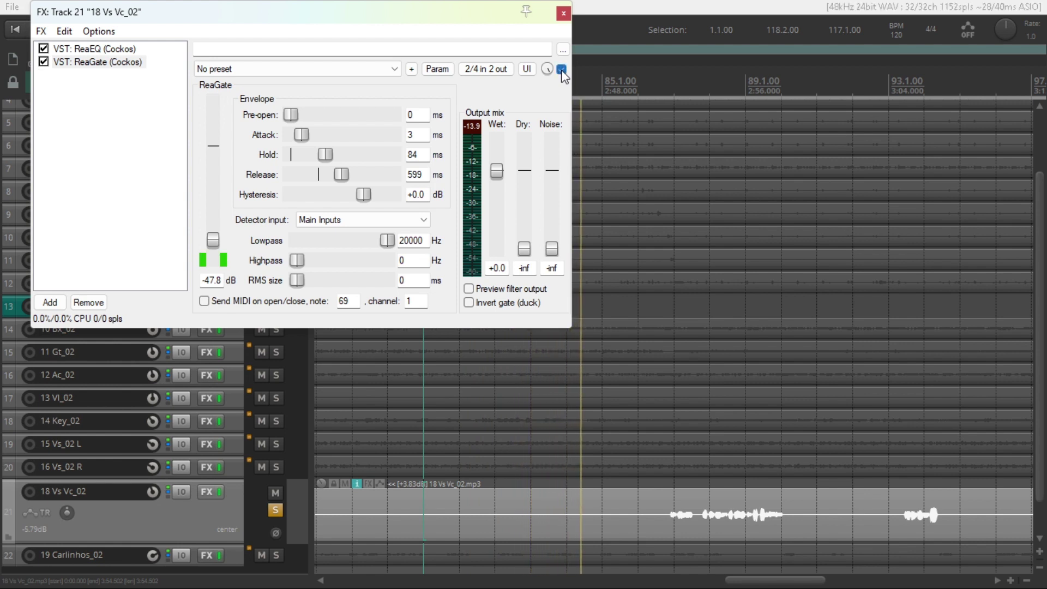
left_click(561, 69)
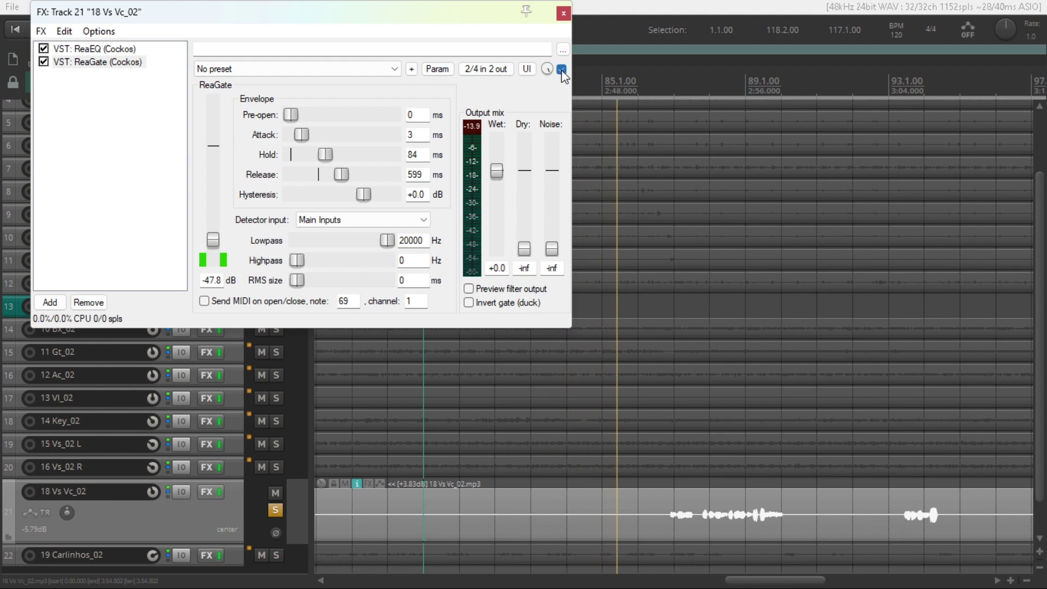
left_click(563, 70)
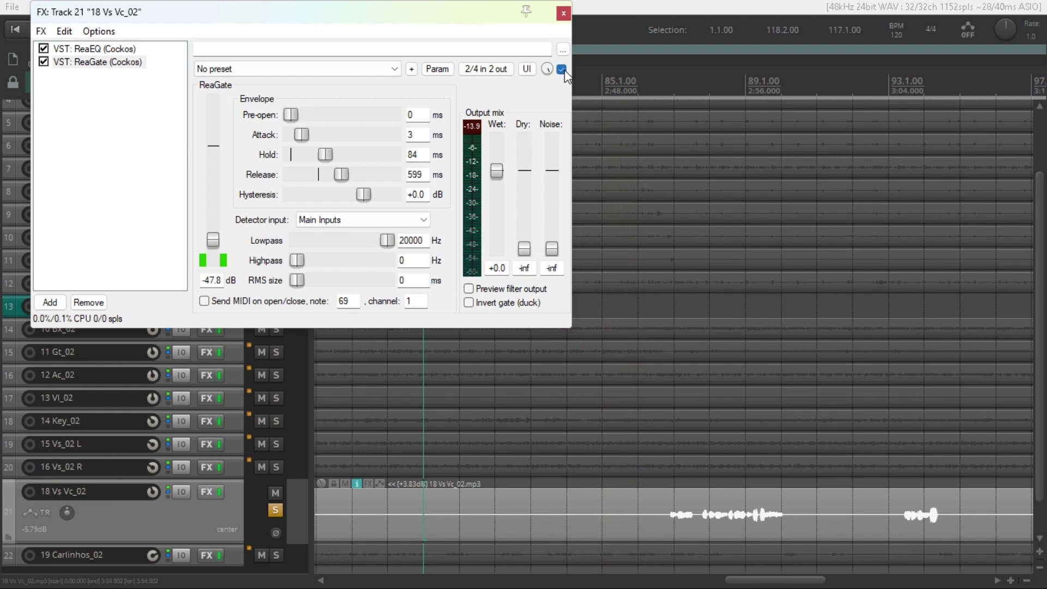
Close the effects chain, solo track 22 instead of 18 Vs Vc_02, and increase the height of track 22
left_click(569, 12)
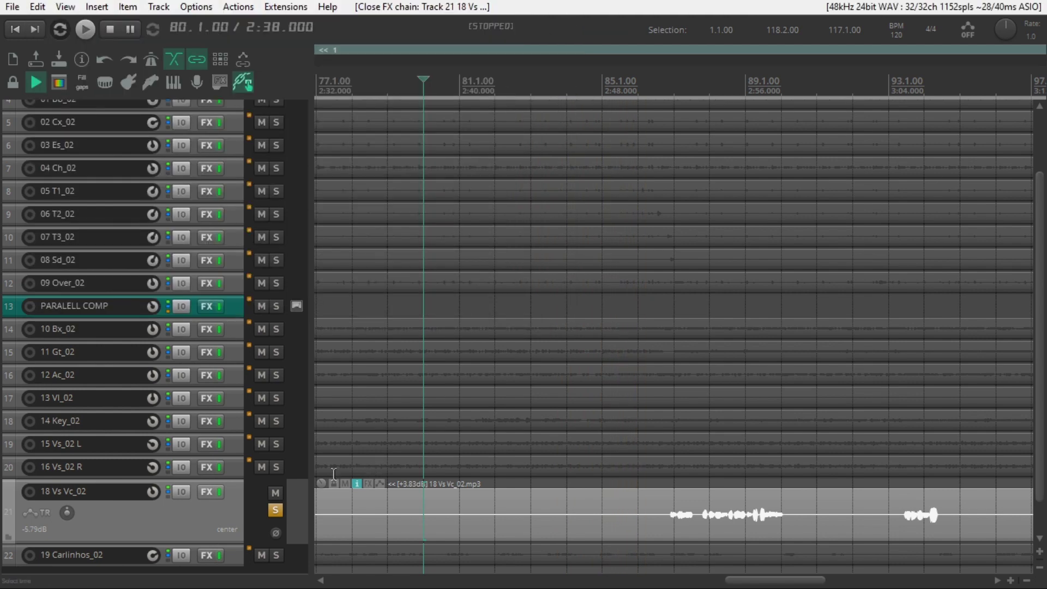
left_click(275, 510)
scroll(202, 525, "down", 2)
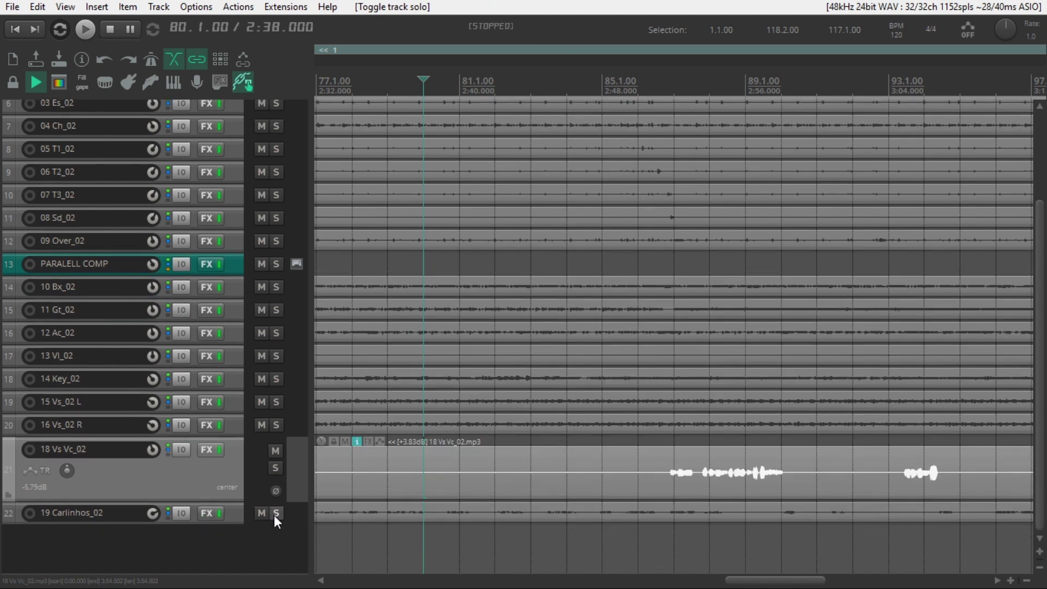
left_click(276, 513)
left_click(228, 516)
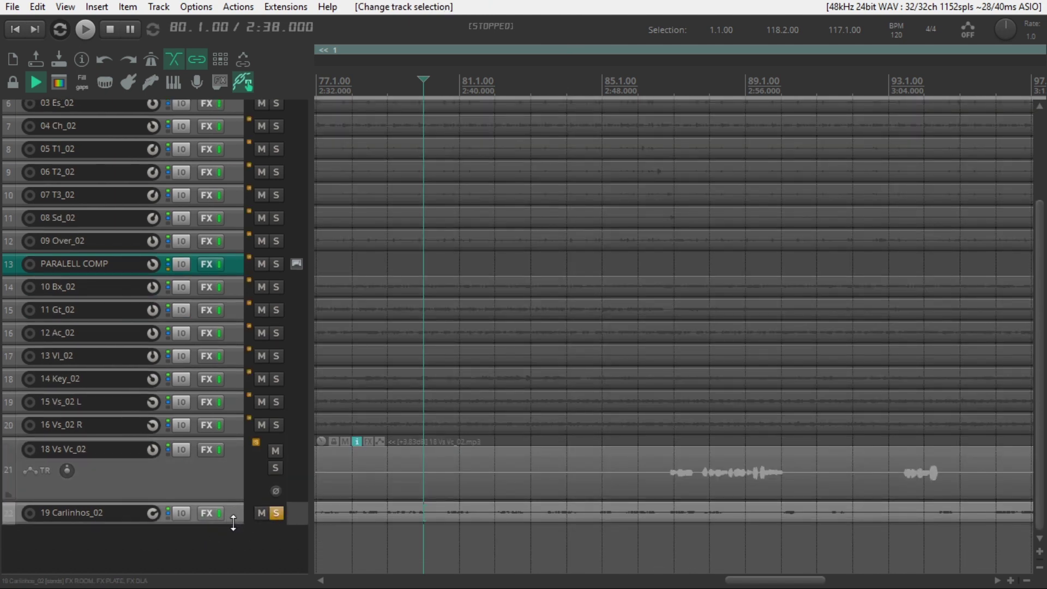
double_click(233, 528)
Look through the ReaEQ, ReaGate and ReaComp settings in track 22's effects chain, returning to the ReaEQ curve
left_click(209, 516)
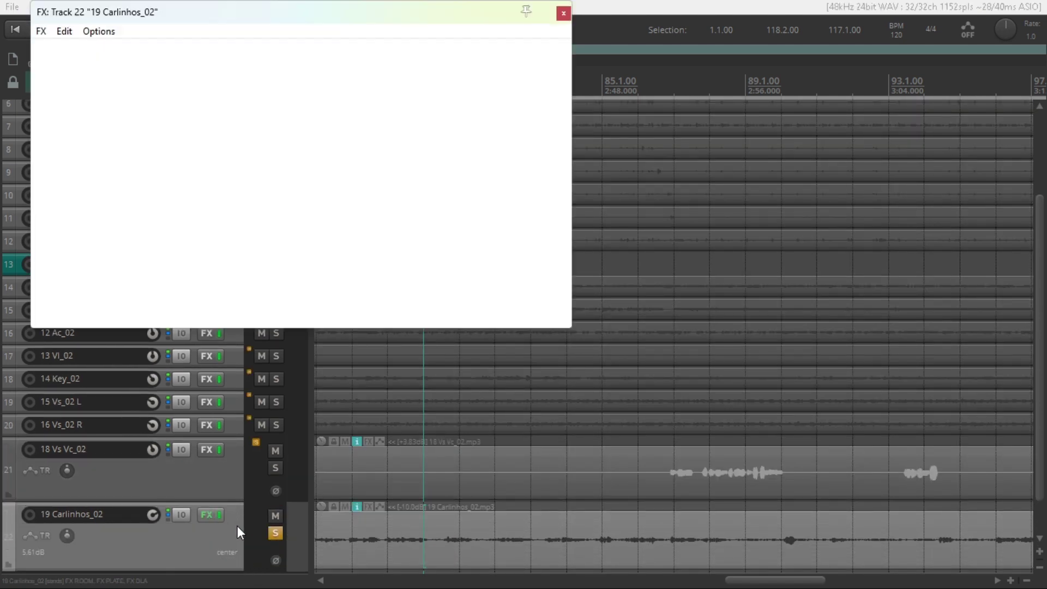
left_click(82, 48)
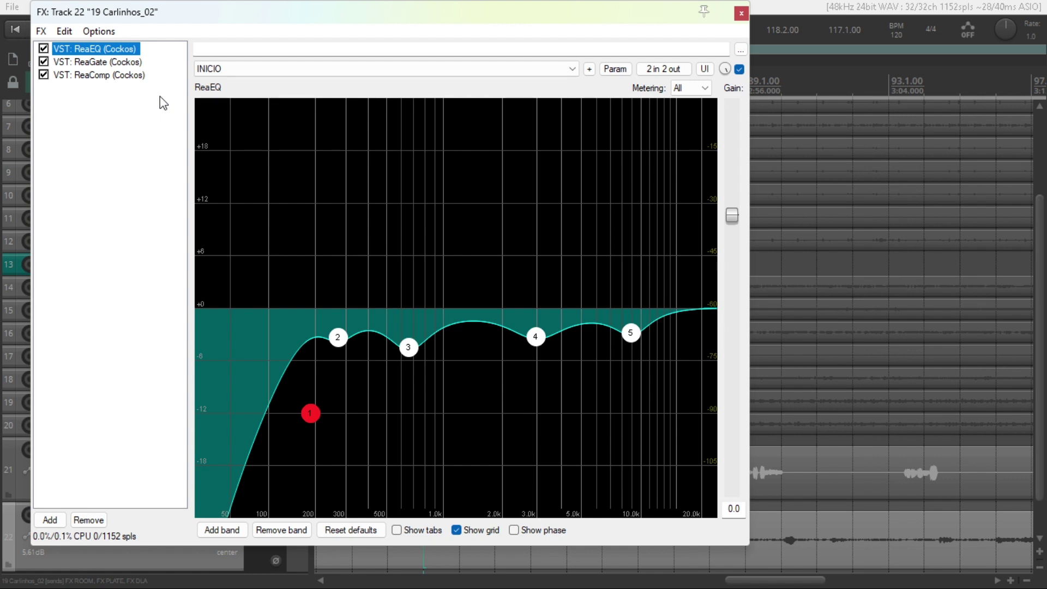
left_click(97, 62)
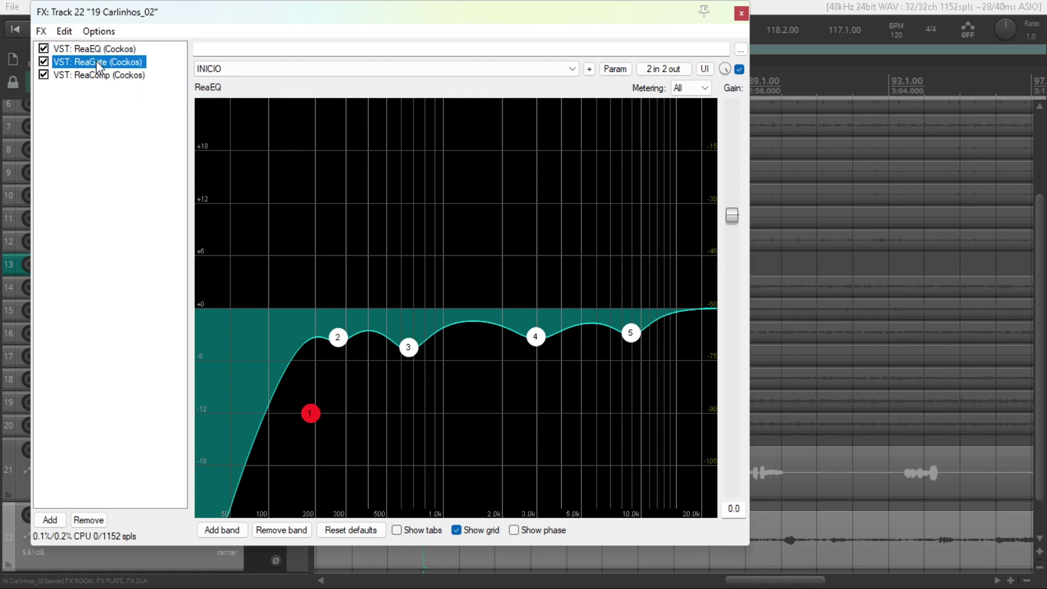
left_click(108, 74)
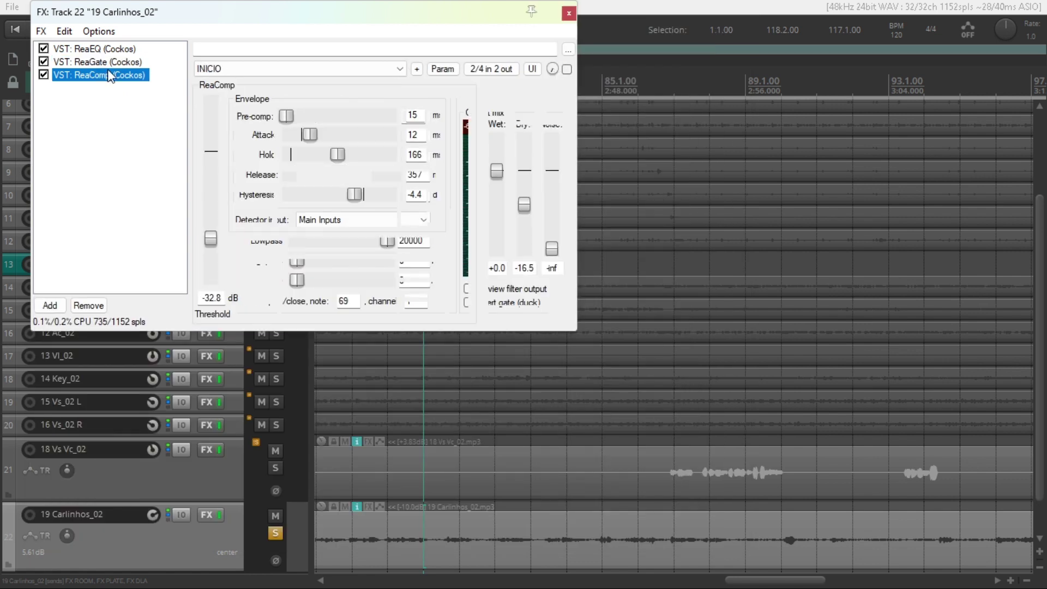
left_click(105, 62)
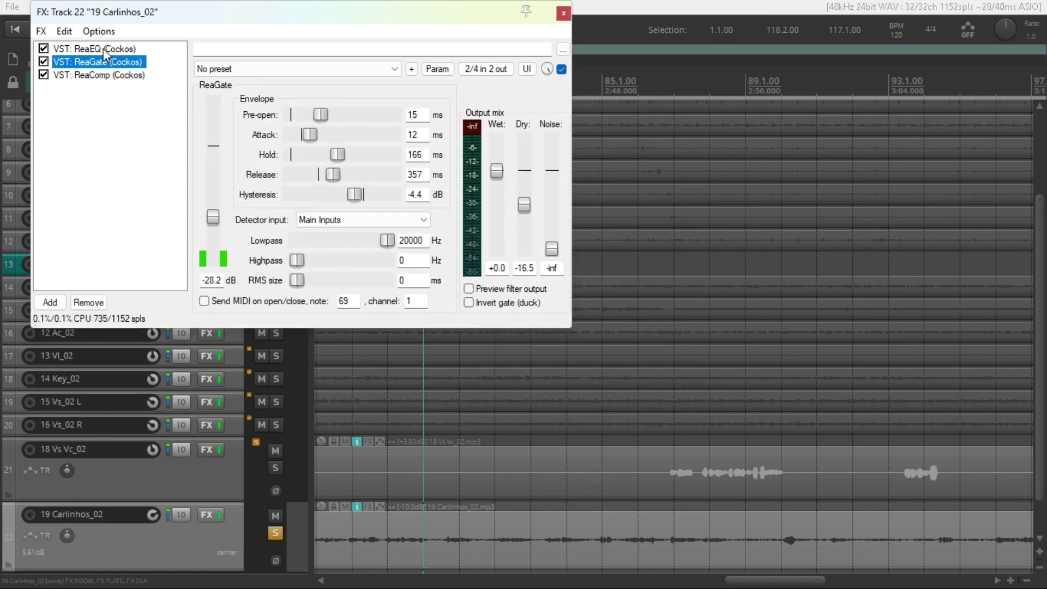
left_click(103, 49)
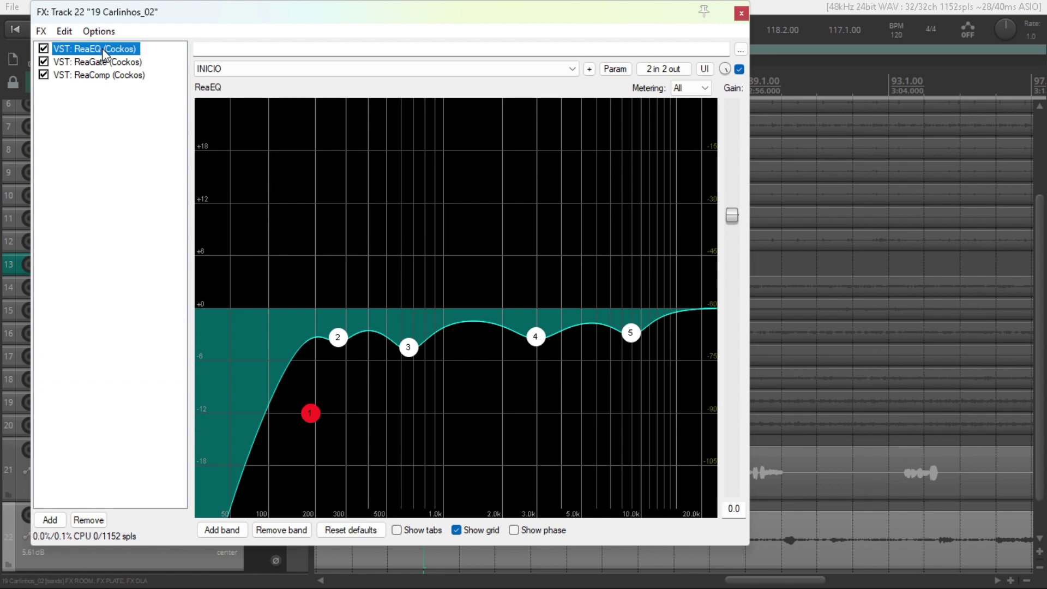
Play track 22 and set its ReaGate threshold to -31.8 dB
key("space")
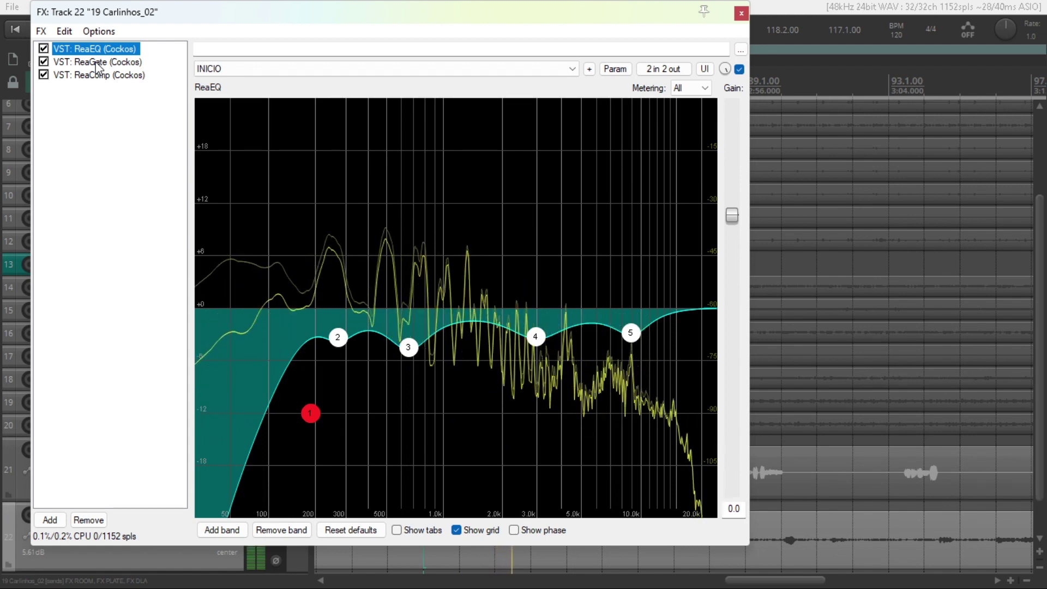
left_click(97, 62)
left_click(215, 223)
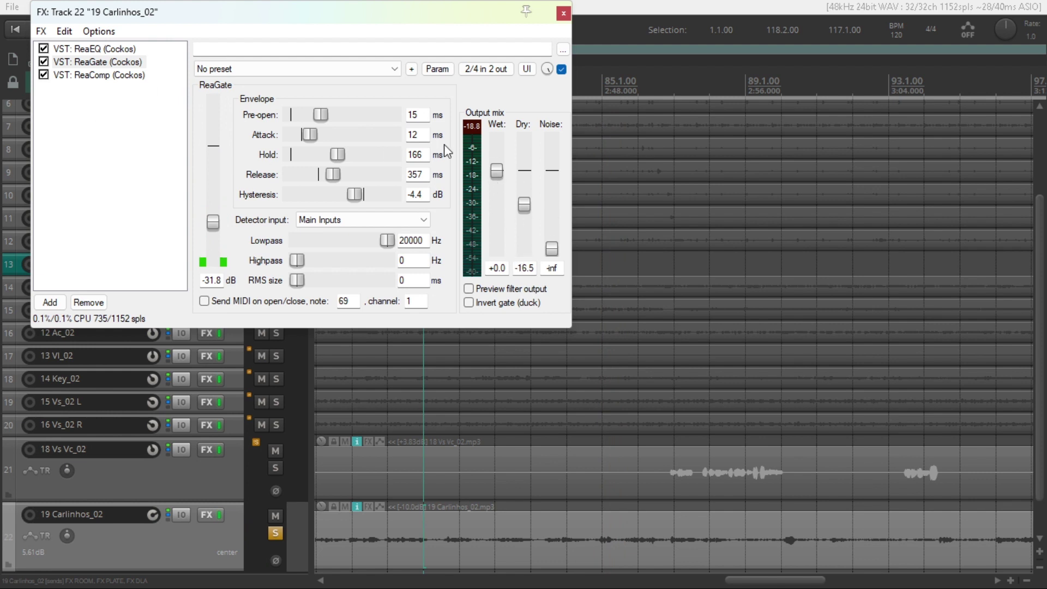
Examine the attack and release times of track 22's ReaComp, and close its effects chain
left_click(100, 77)
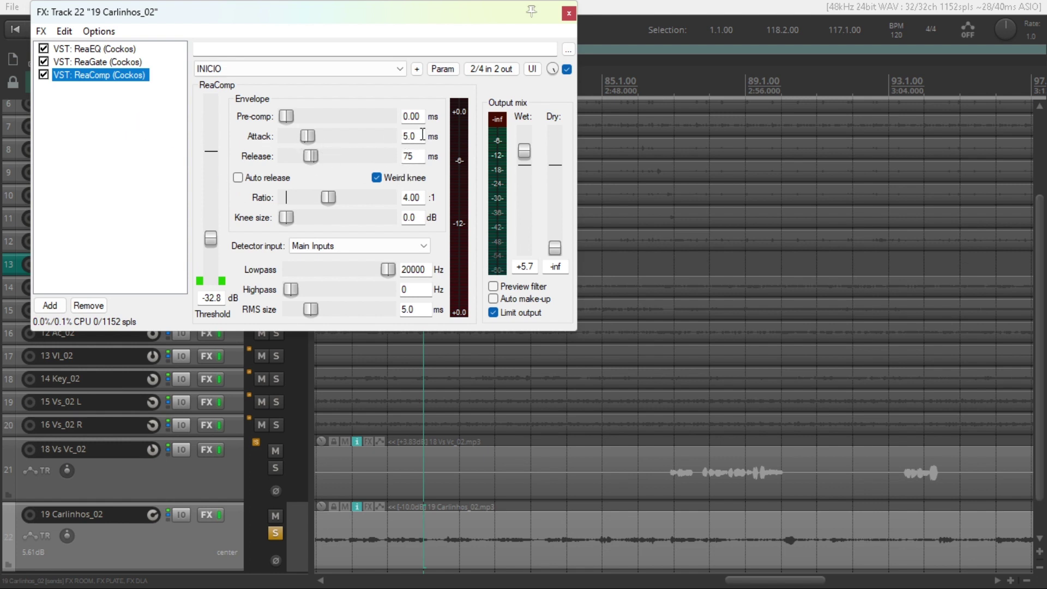
left_click(406, 134)
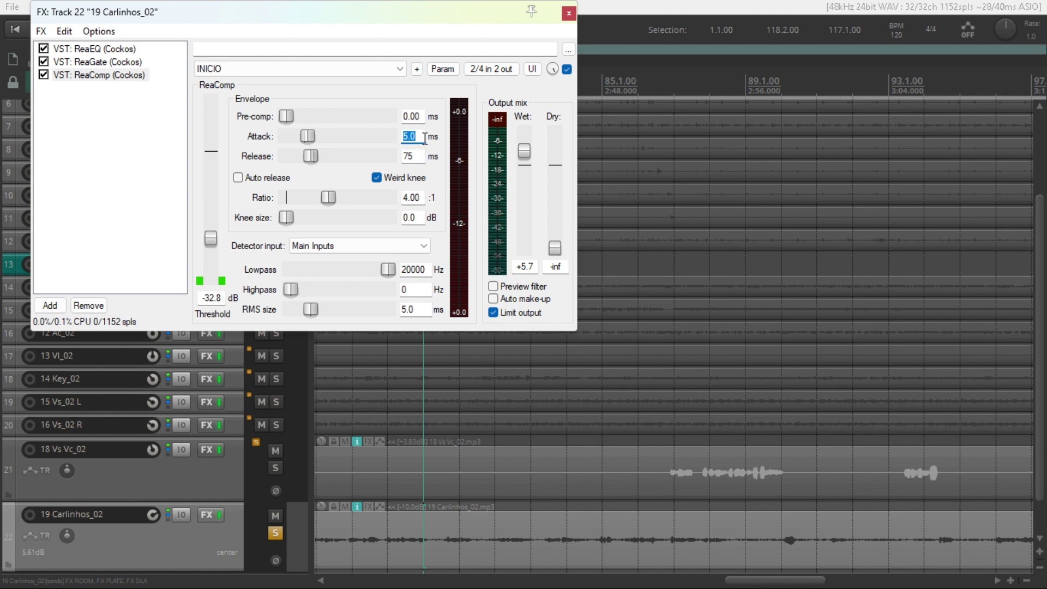
left_click(418, 155)
double_click(420, 136)
left_click(417, 152)
double_click(420, 155)
left_click(418, 136)
left_click(418, 154)
double_click(419, 136)
left_click(419, 156)
key("Return")
left_click_drag(337, 20, 447, 59)
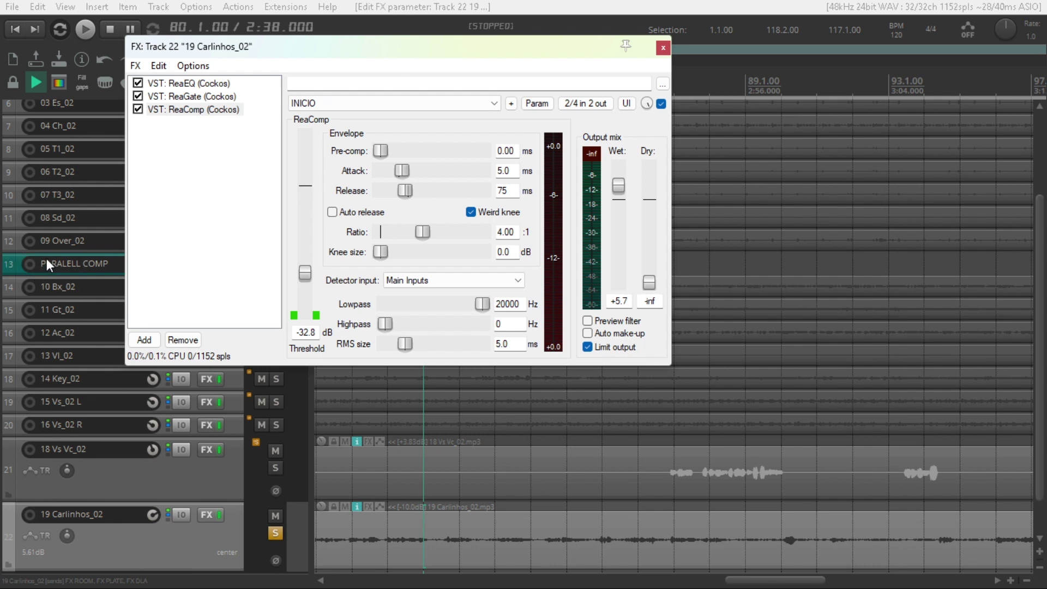
left_click(663, 48)
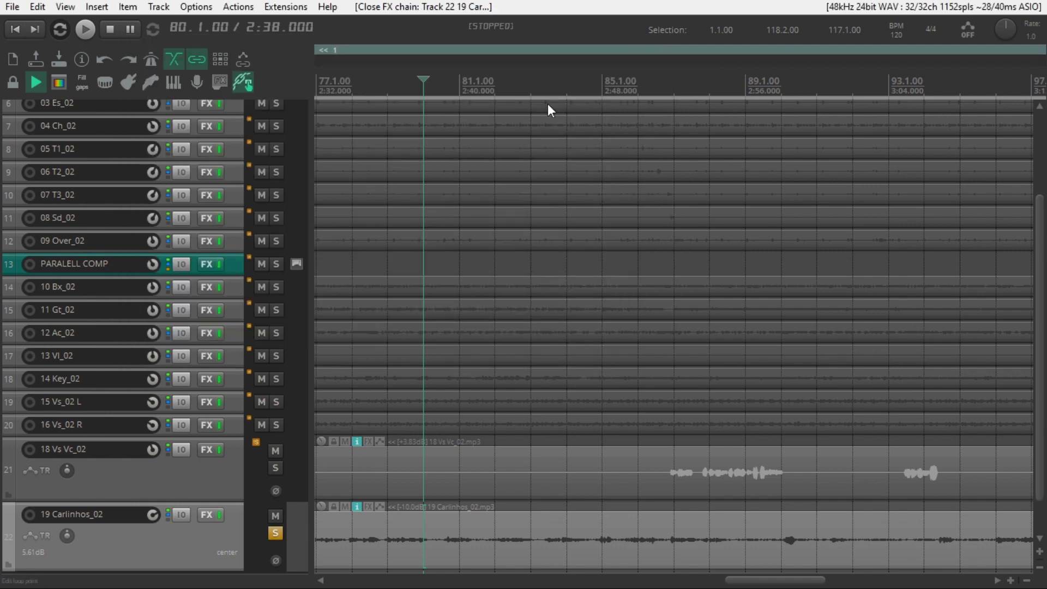
Unsolo track 22 and keep it selected at its moderate height, with the whole song in view
left_click(270, 532)
left_click(231, 475)
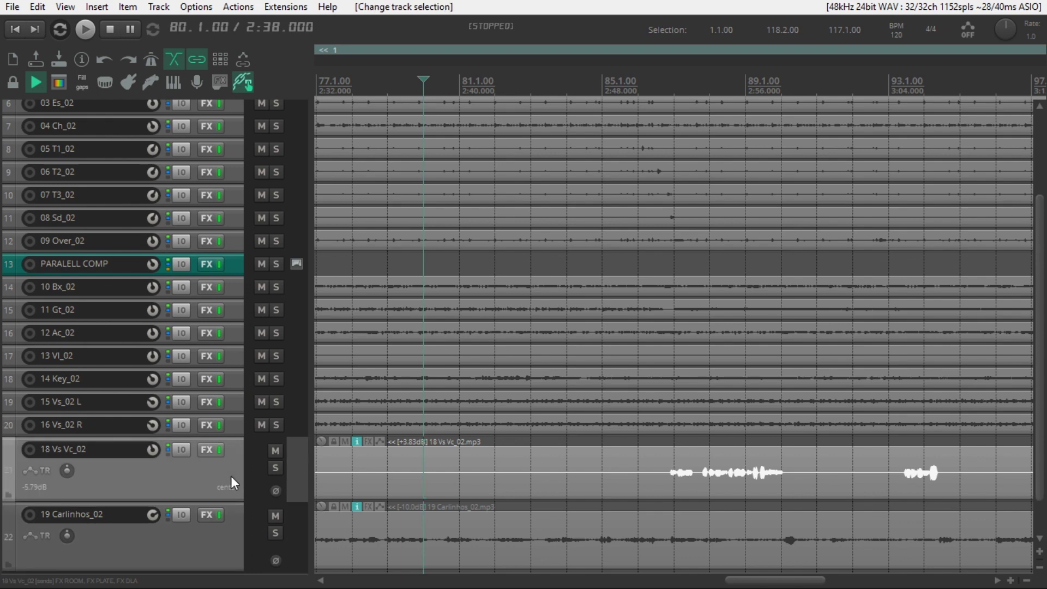
scroll(227, 479, "down", 2)
left_click(208, 511)
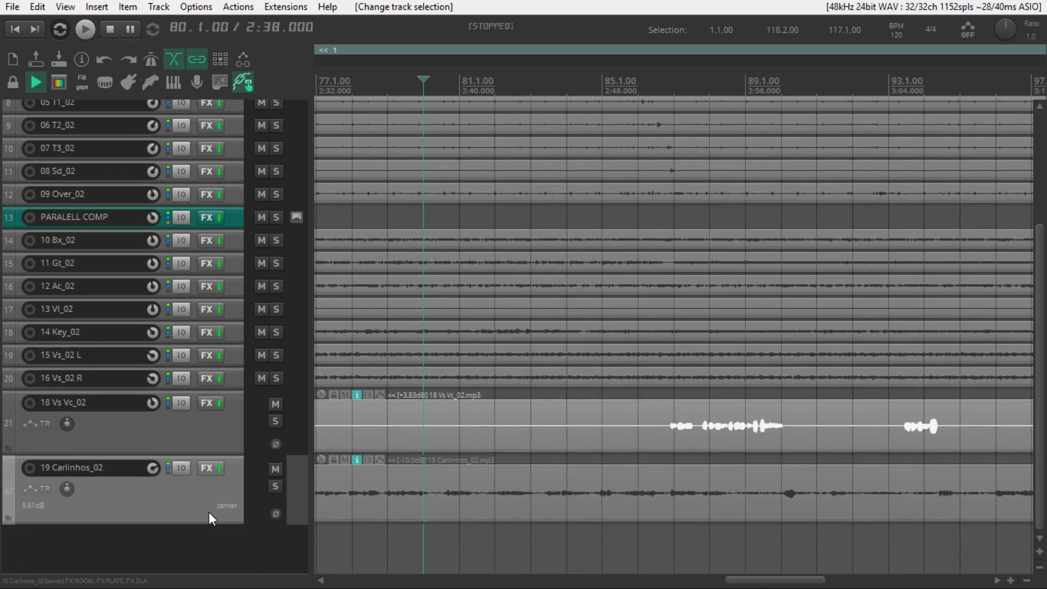
key("grave")
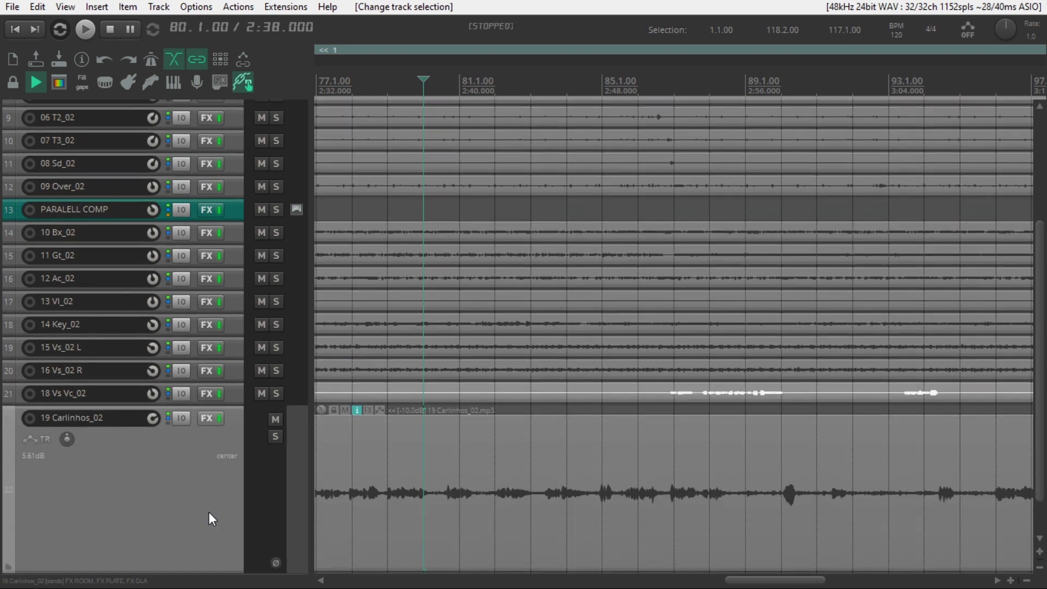
key("grave")
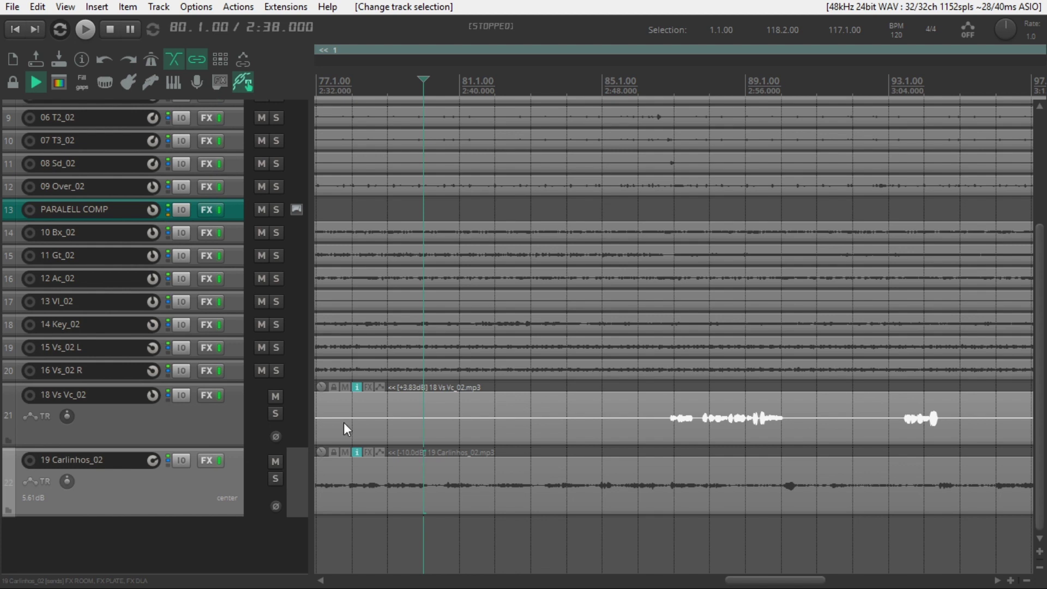
scroll(523, 283, "down", 5)
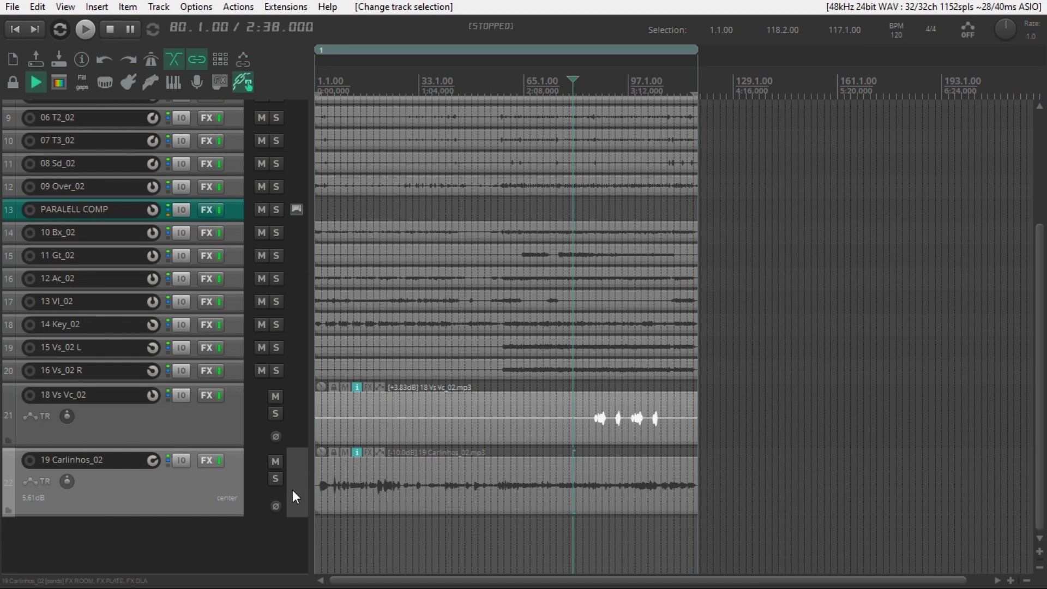
Open the mixer and examine the master track's ReaEQ, L2 Stereo and PAZ- Analyzer Stereo plug-ins, closing the analyzer at the end
key("ctrl+m")
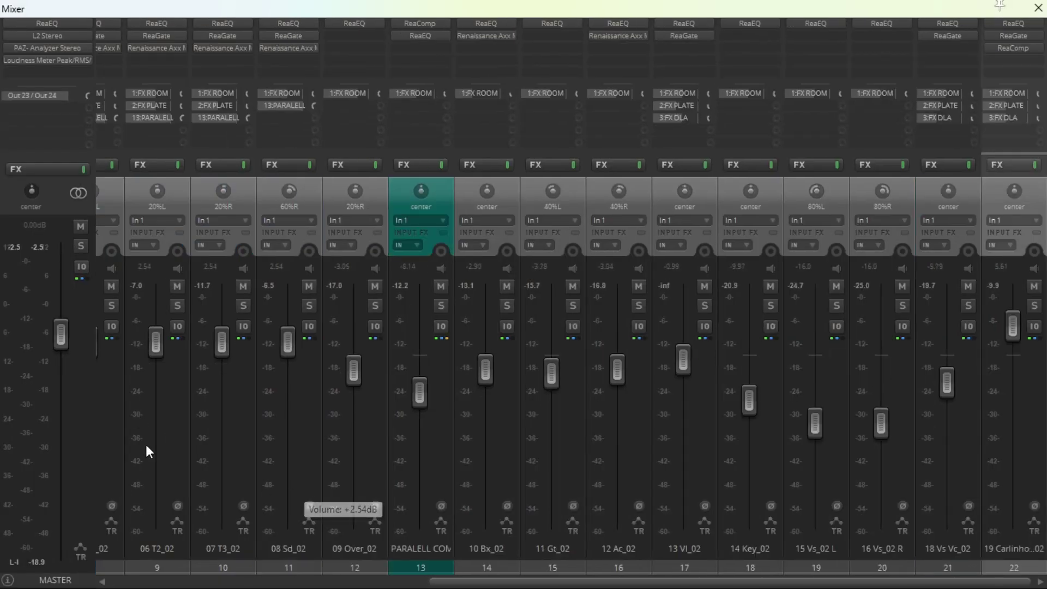
left_click(55, 23)
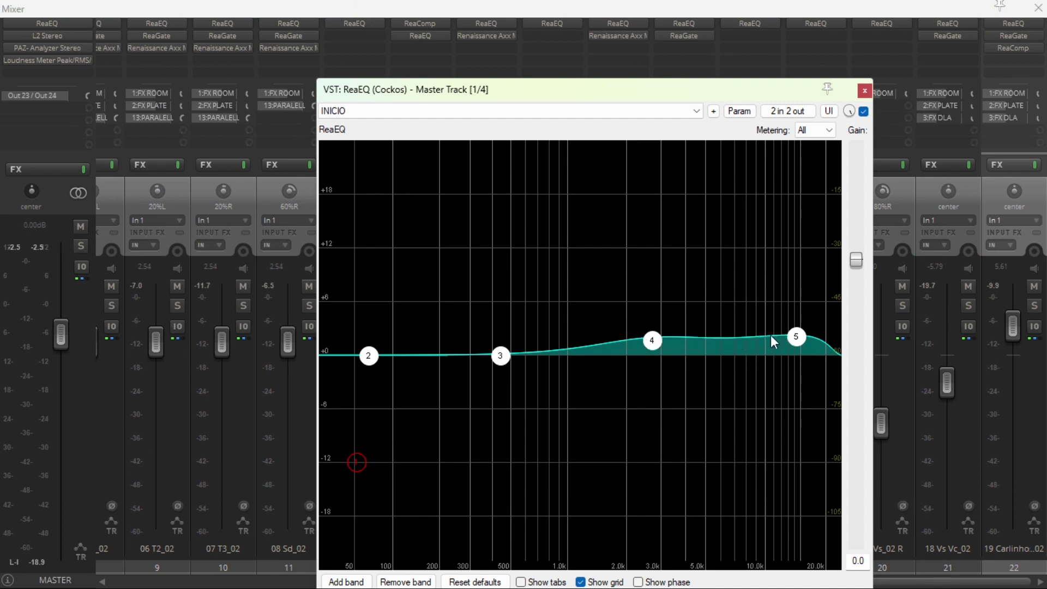
left_click(35, 35)
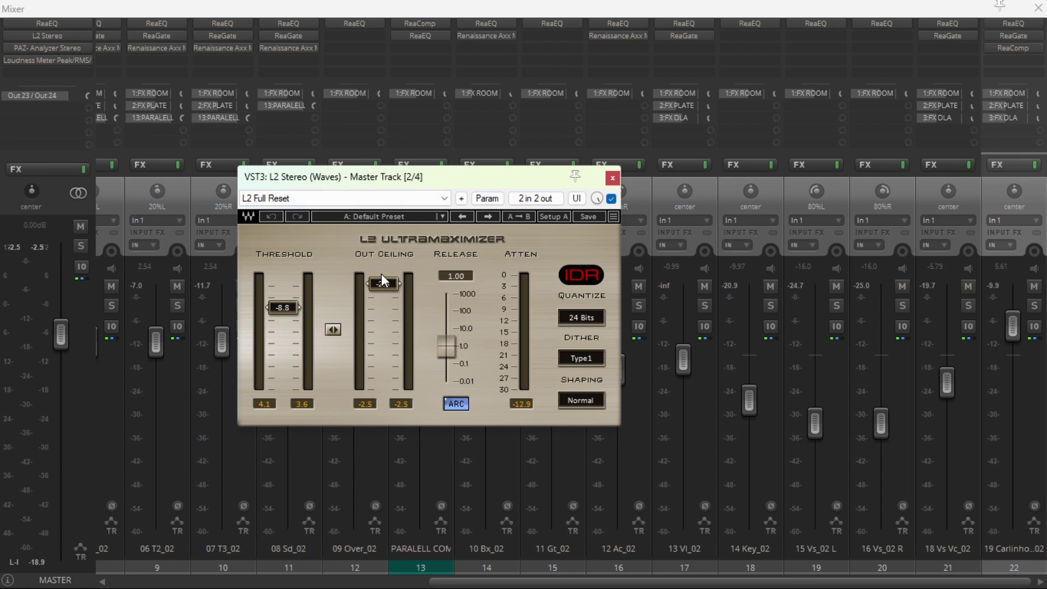
left_click(38, 47)
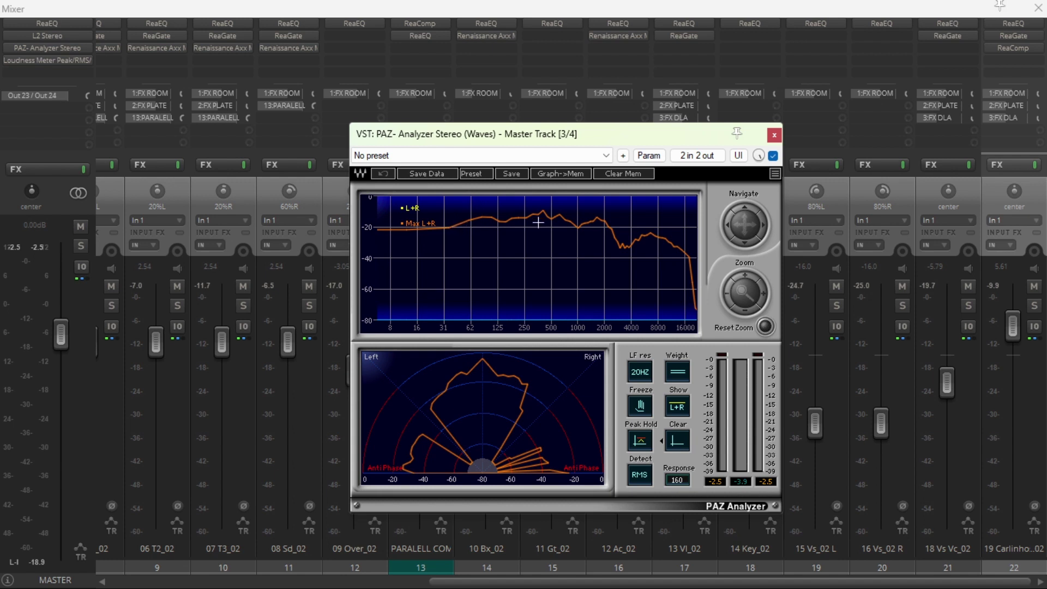
left_click(774, 135)
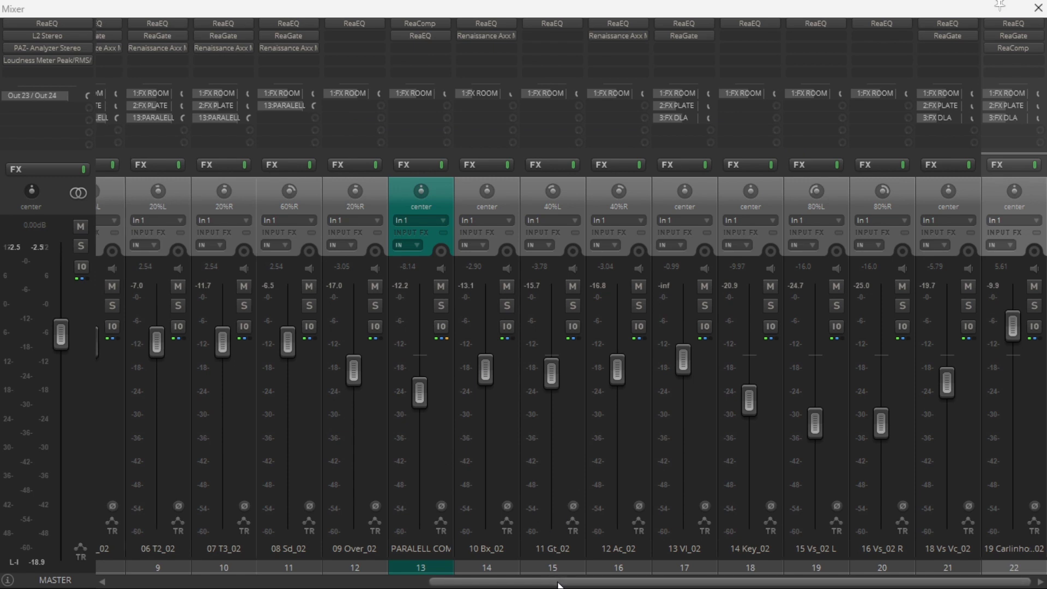
Solo the drum tracks 4 to 12 together with the PARALELL COMP track and start playback
left_click_drag(556, 582, 278, 583)
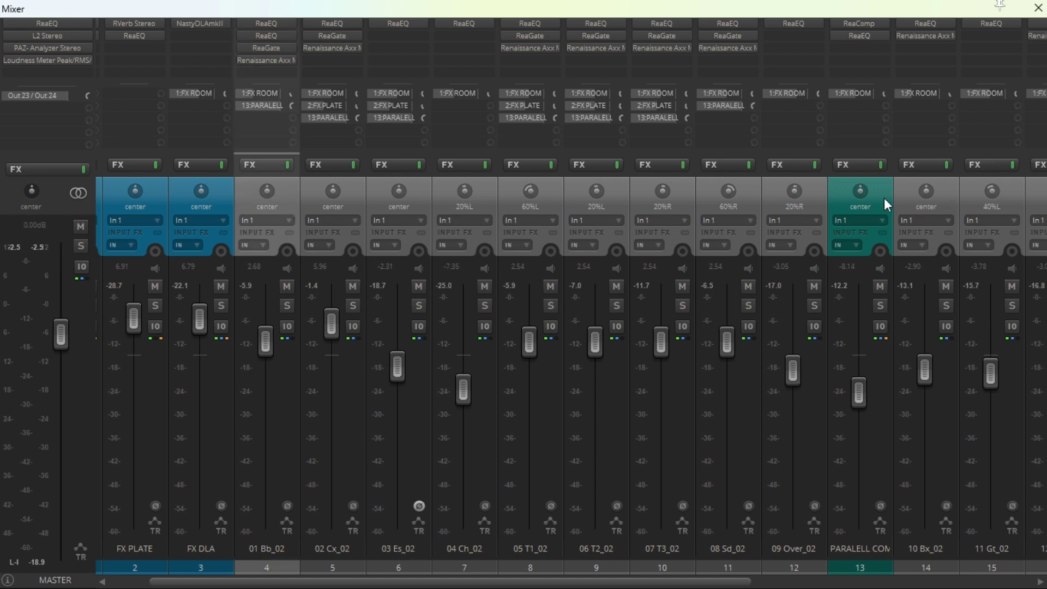
left_click(880, 307)
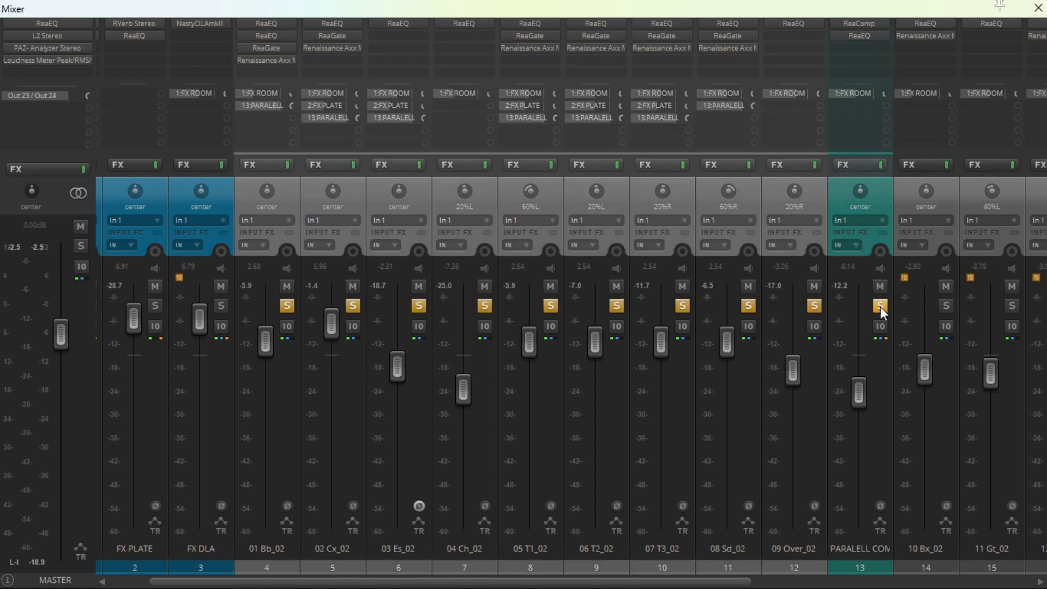
key("space")
Add tracks 14, 15 and 16 (10 Bx_02, 11 Gt_02 and 12 Ac_02) to the solo one by one during playback
left_click_drag(370, 582, 588, 497)
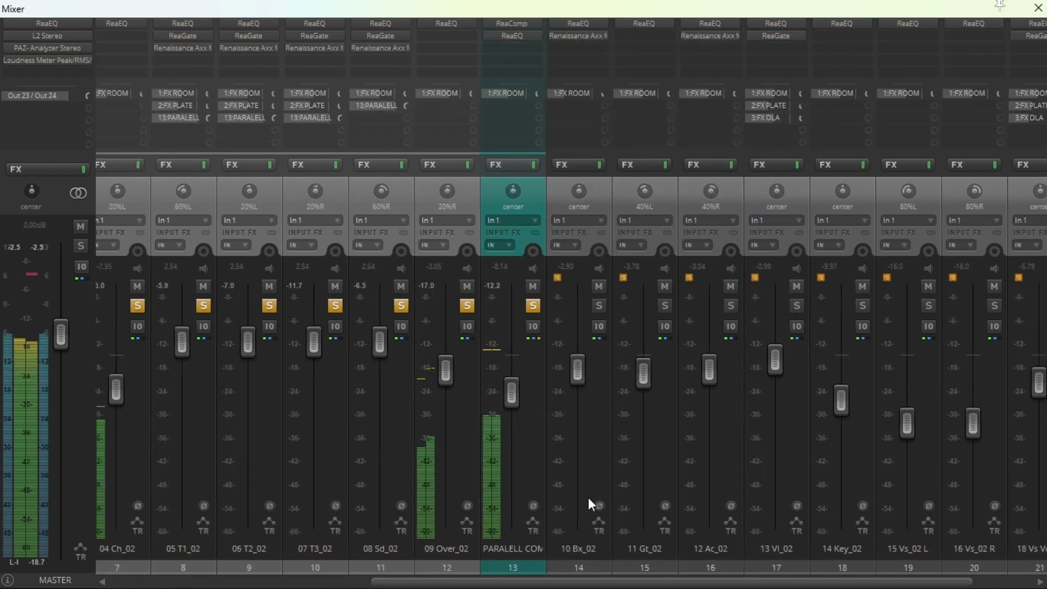
left_click(605, 195)
left_click(667, 303)
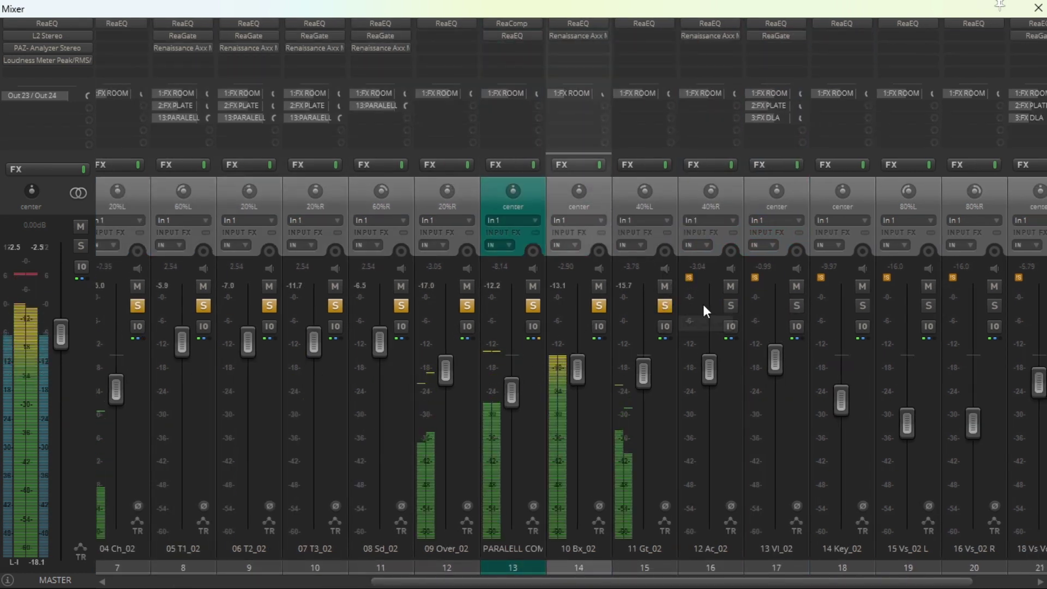
left_click(732, 306)
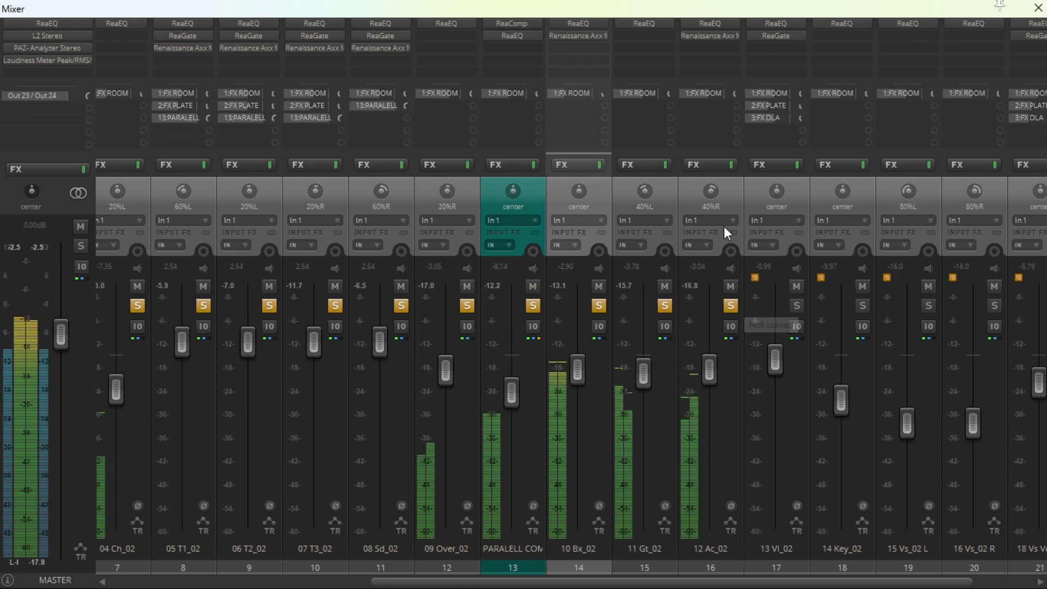
left_click(728, 191)
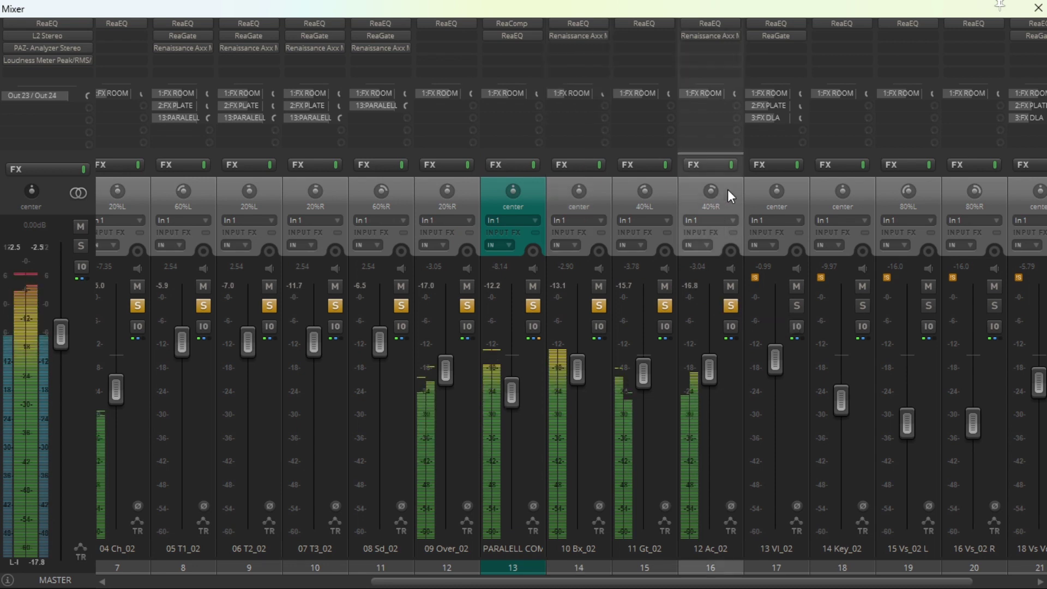
Add tracks 17 and 18 to the solo and set the volume of 14 Key_02 to -9.64 dB
left_click(797, 306)
left_click(863, 306)
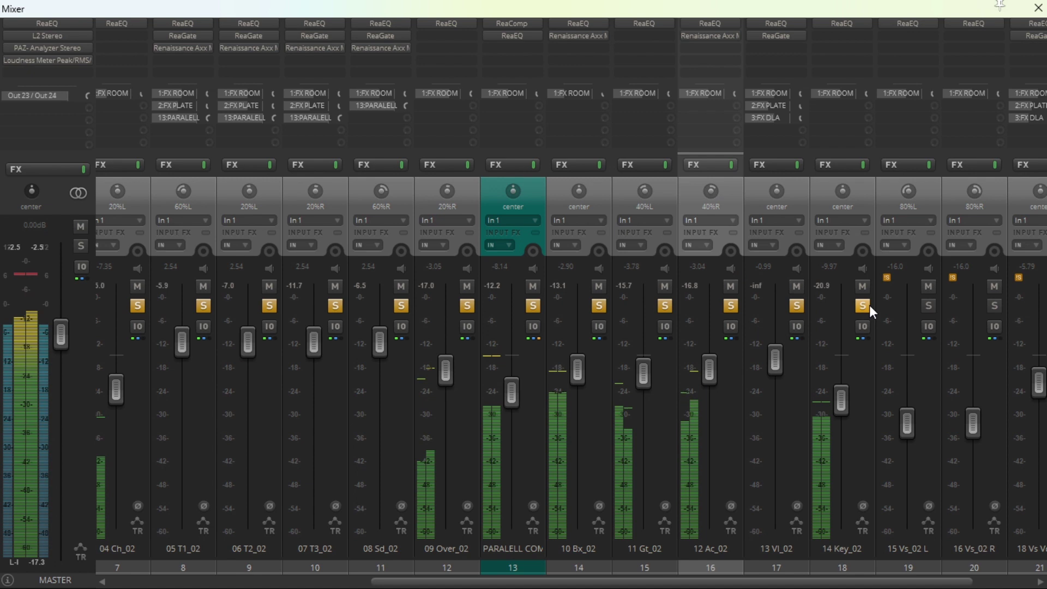
left_click(856, 201)
left_click_drag(849, 400, 871, 394)
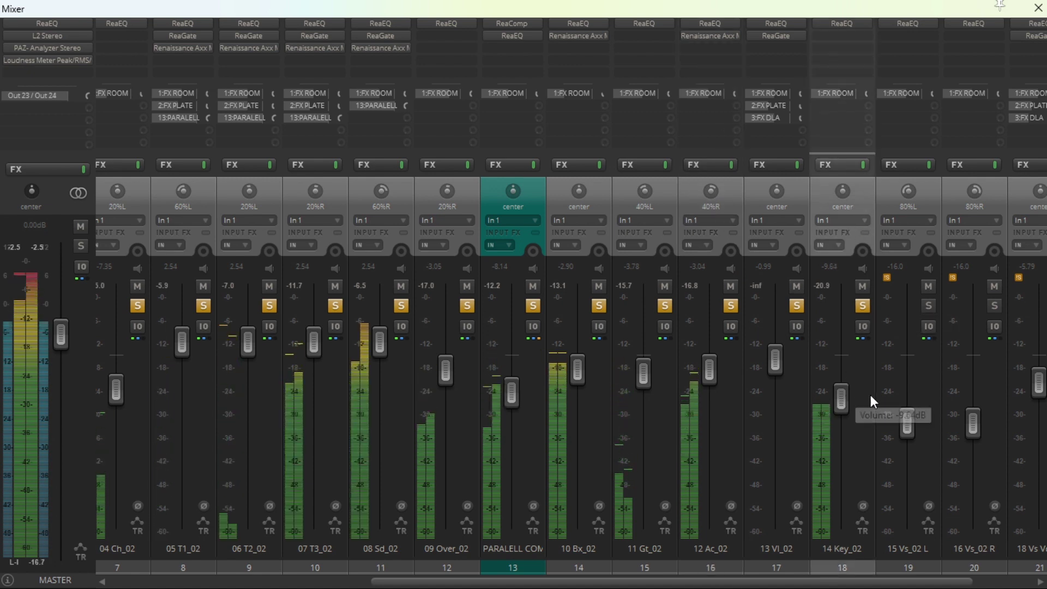
Add tracks 19 to 22 to the solo and examine the full mix in the master's PAZ- Analyzer Stereo, closing it at the end
left_click_drag(684, 584, 744, 585)
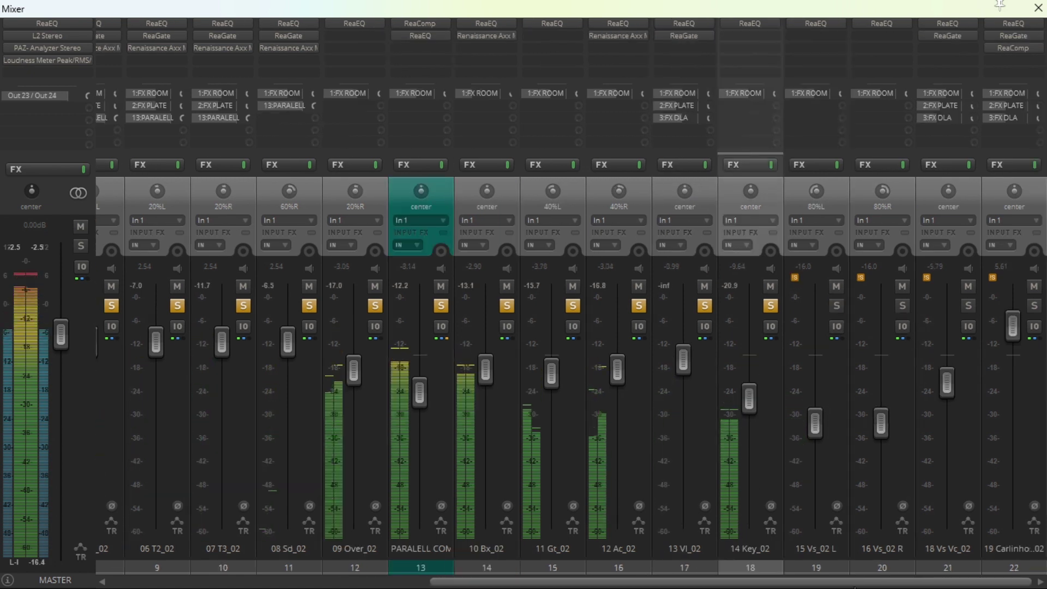
left_click_drag(838, 196, 856, 219)
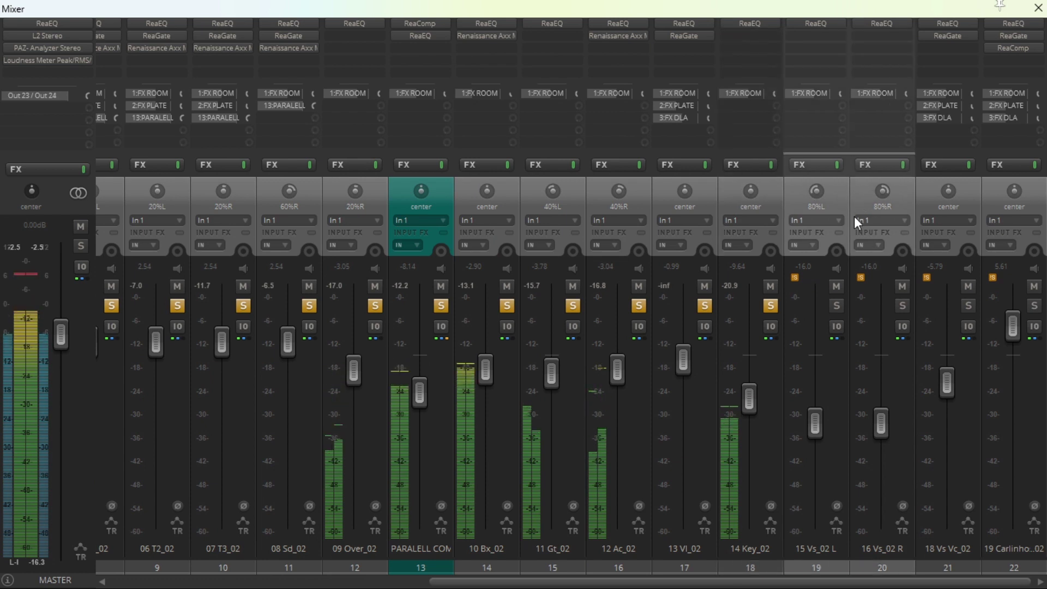
left_click(838, 305)
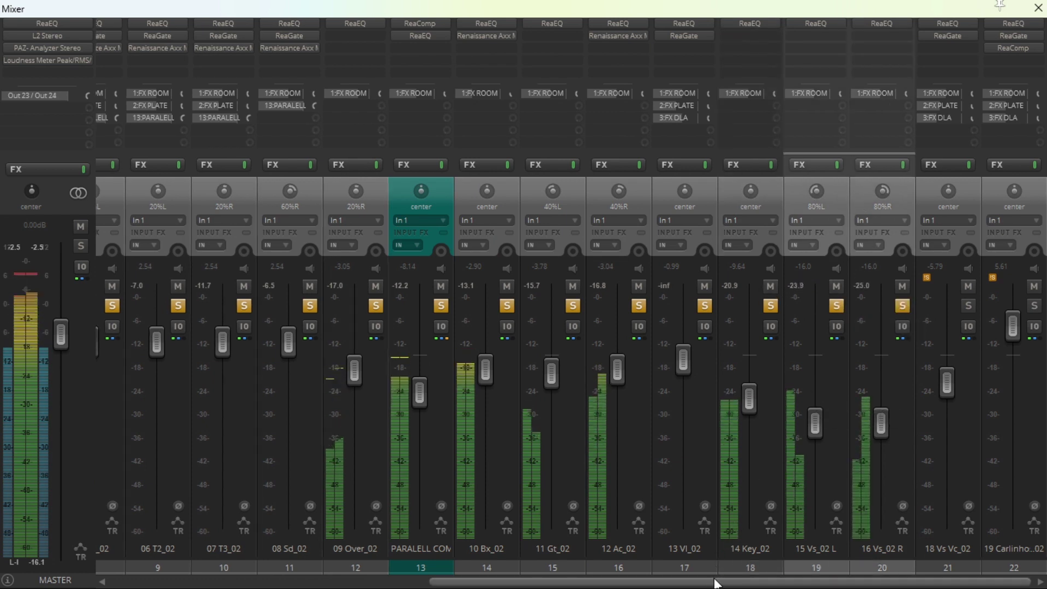
left_click(969, 305)
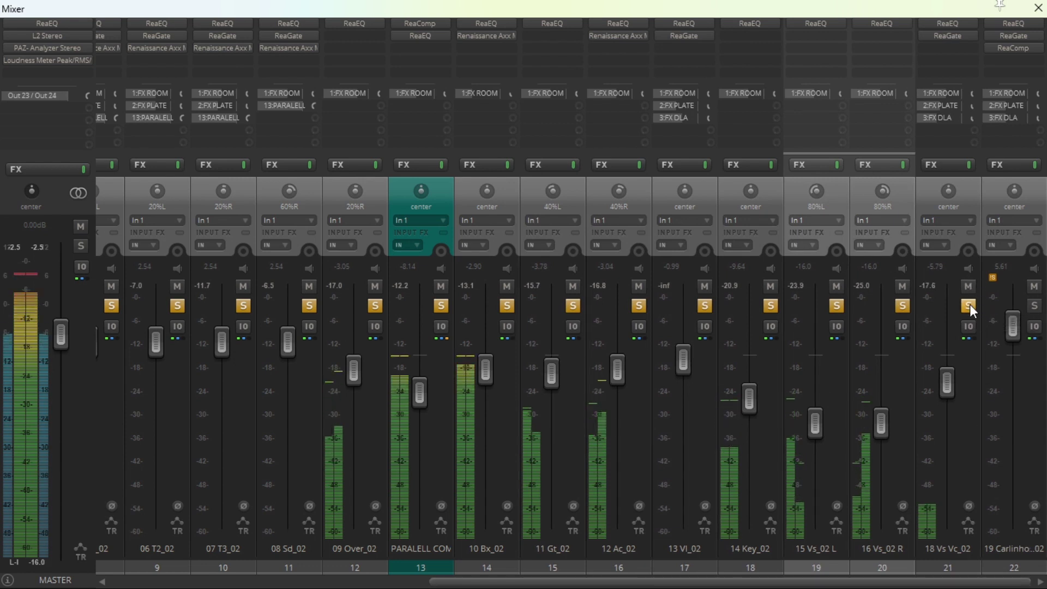
left_click(1035, 306)
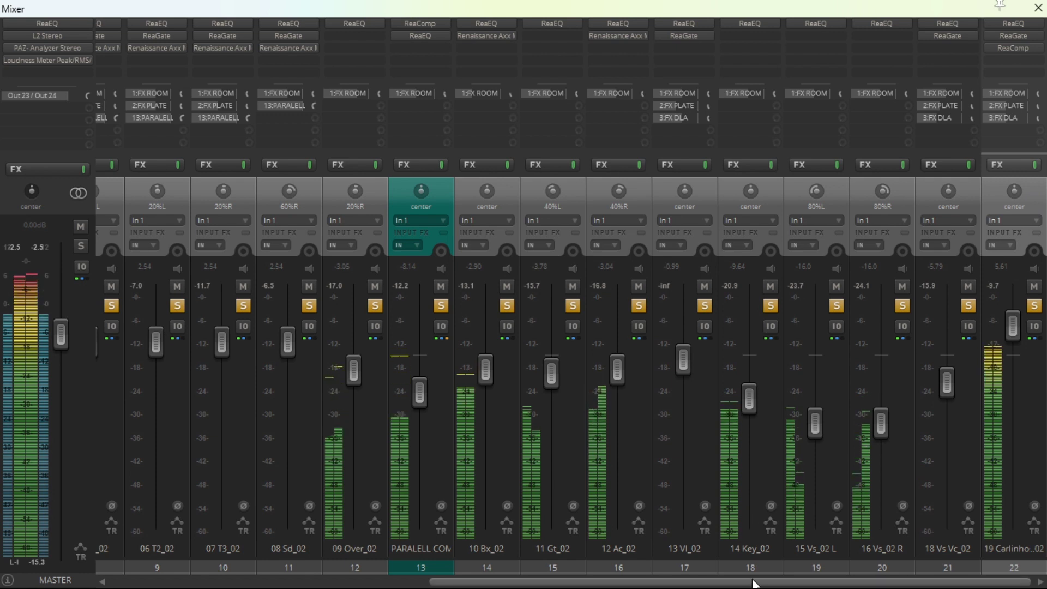
left_click(32, 50)
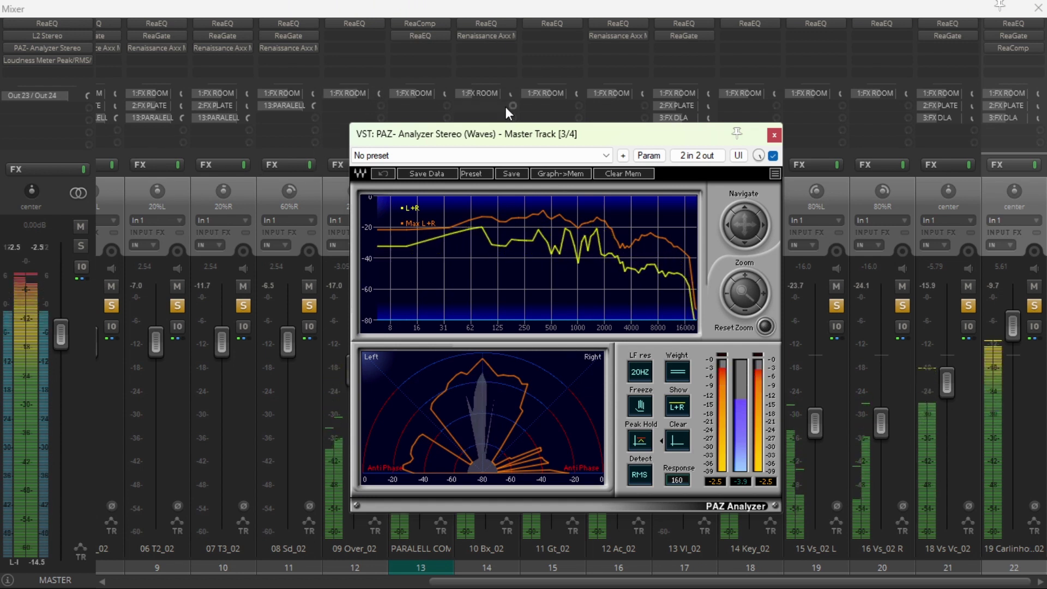
left_click(773, 136)
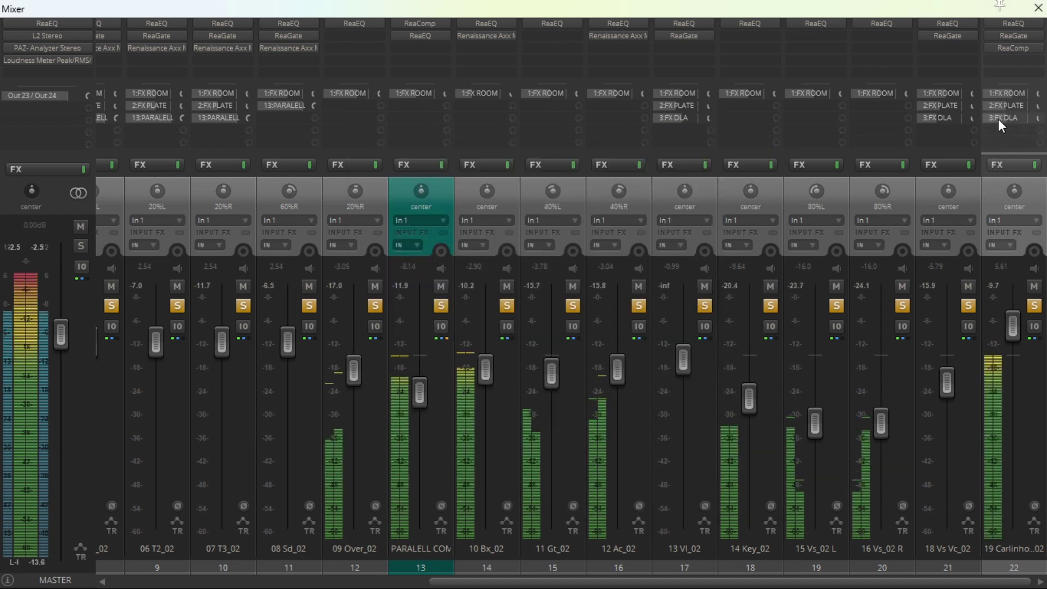
Try a higher level on the FX DLA track, settle its volume at +4.19 dB, and stop playback with that track selected
left_click_drag(439, 581, 120, 580)
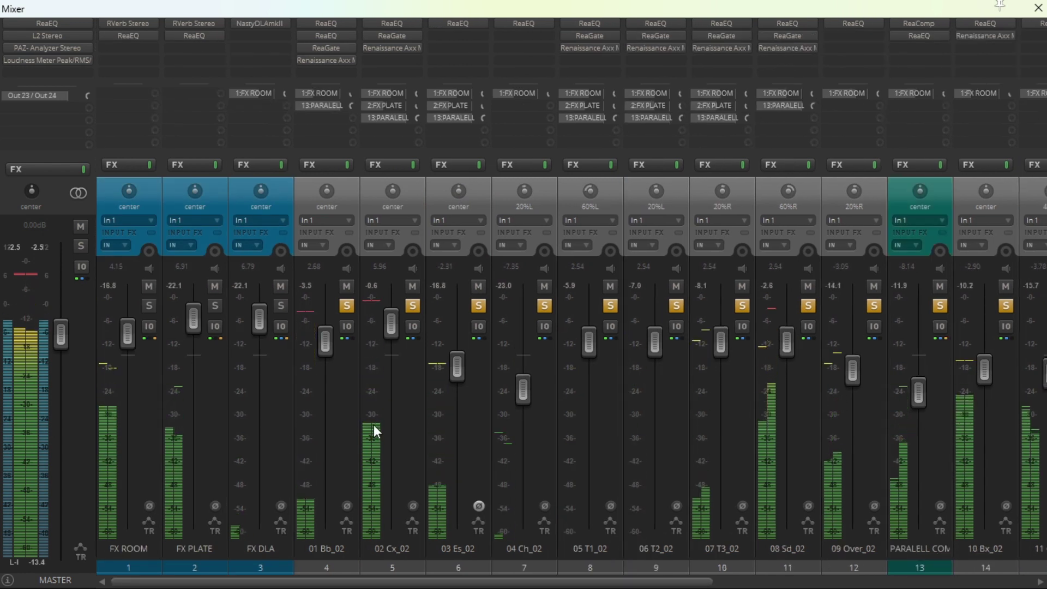
left_click_drag(264, 341, 259, 250)
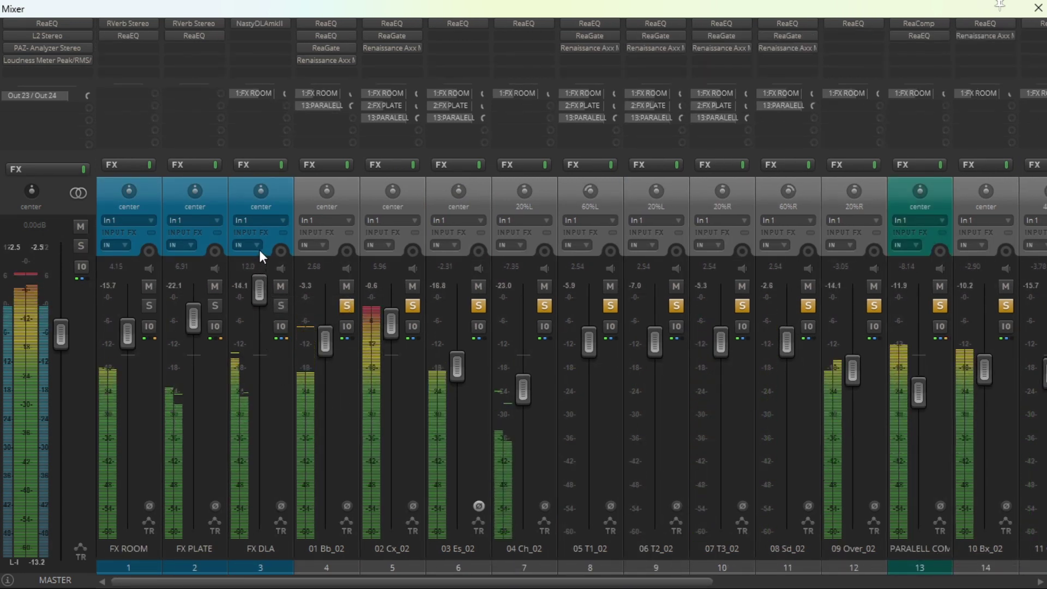
left_click_drag(266, 267, 256, 336)
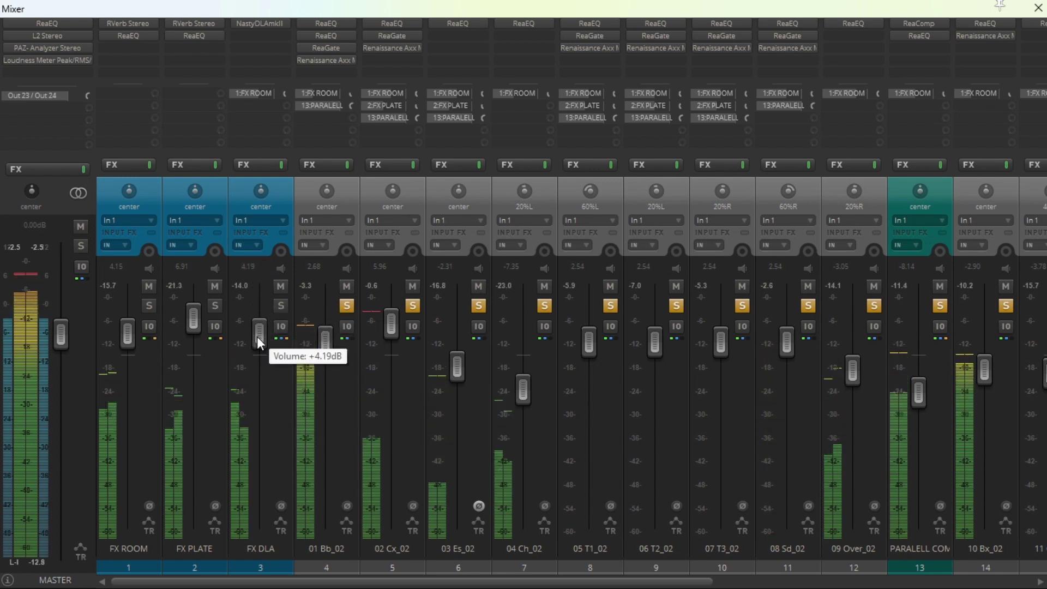
left_click(277, 194)
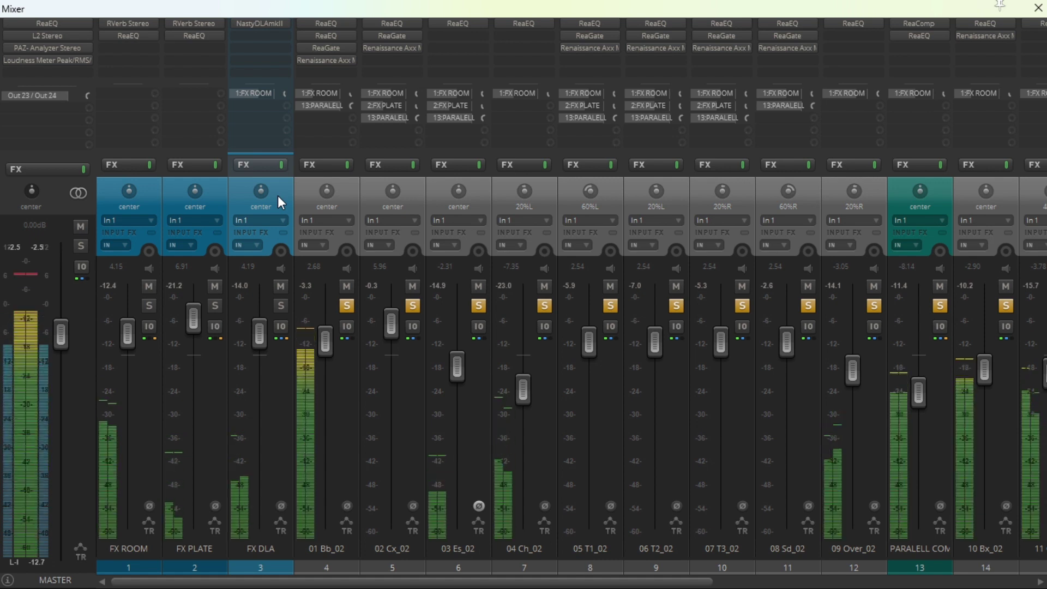
key("space")
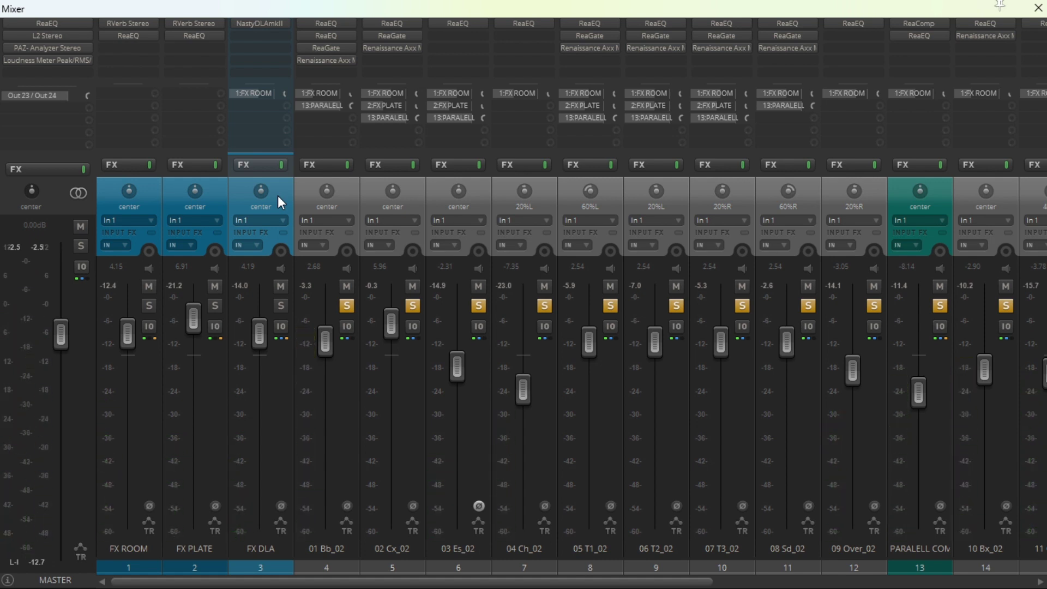
Close the mixer and the master track's L2 Stereo and ReaEQ windows, and toggle the solo of track 21
key("ctrl+m")
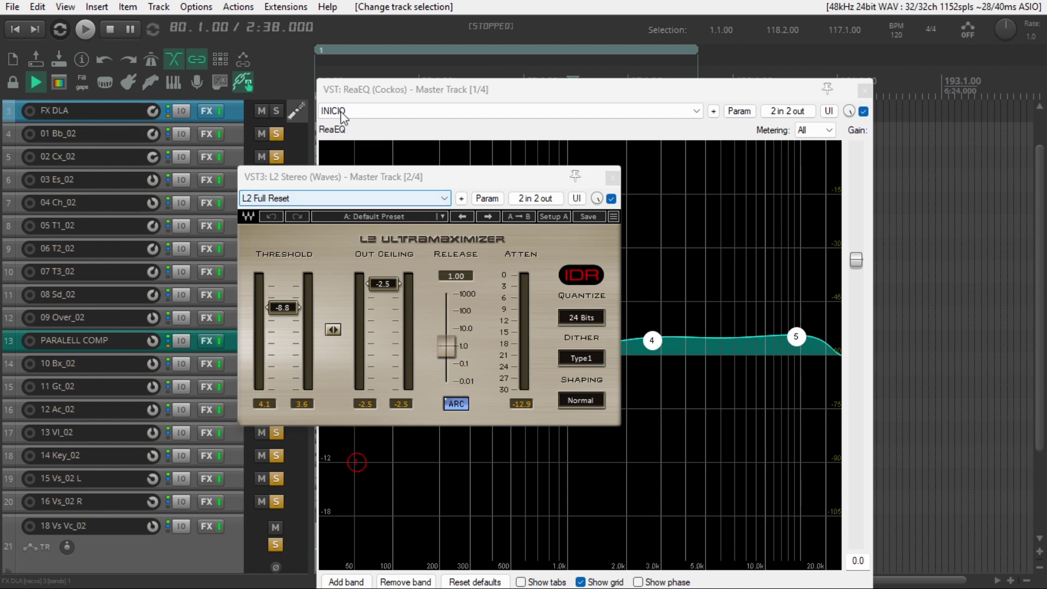
left_click(612, 178)
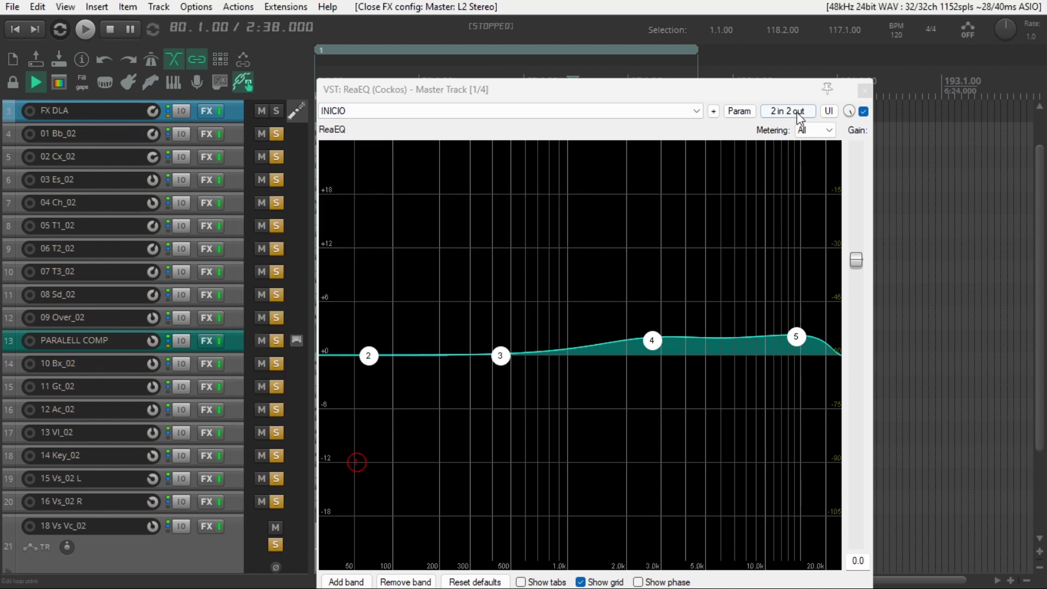
left_click(864, 90)
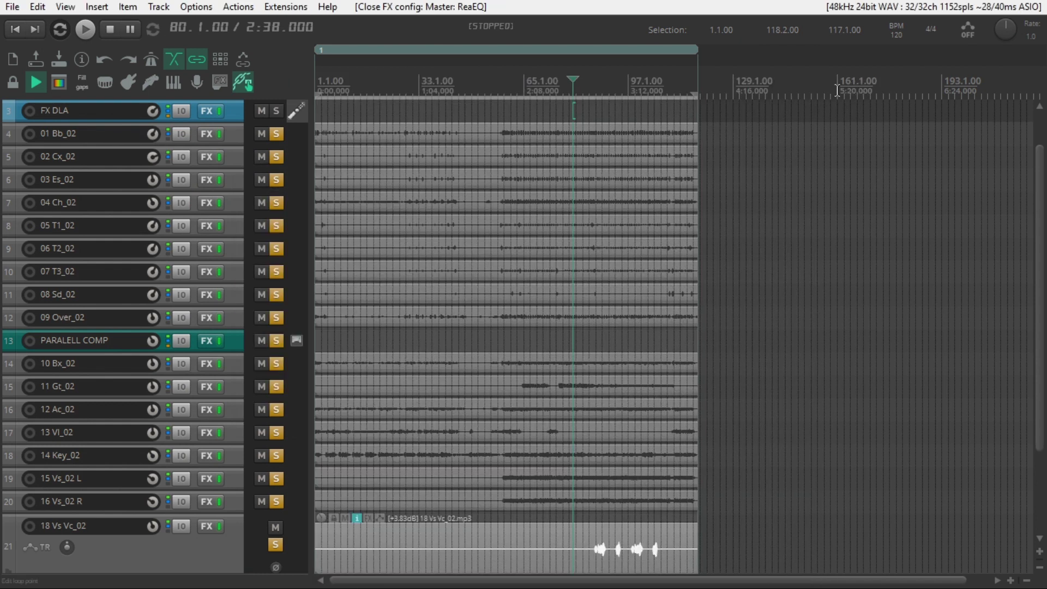
left_click(274, 545)
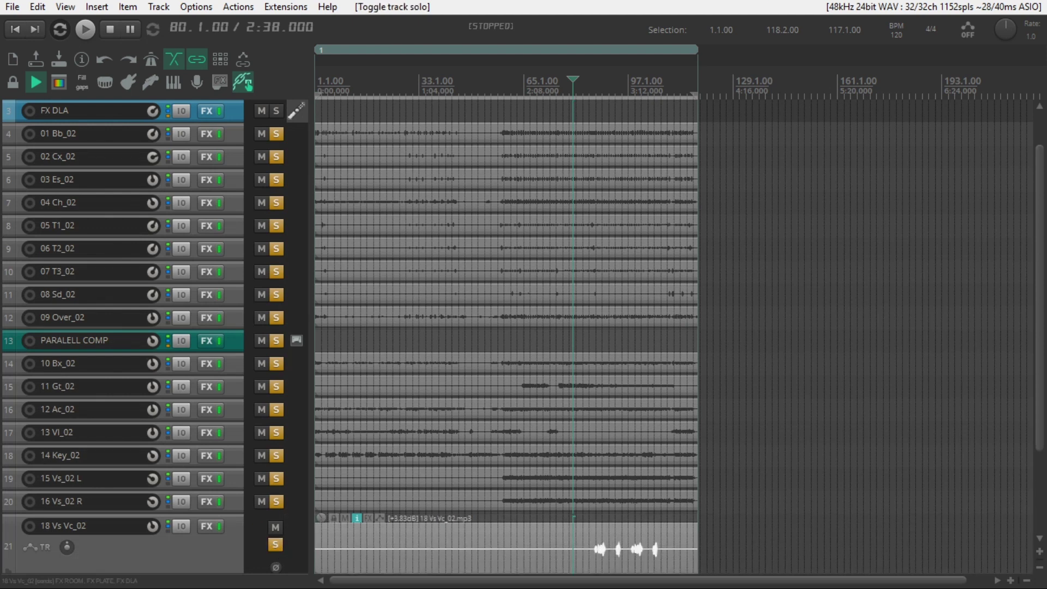